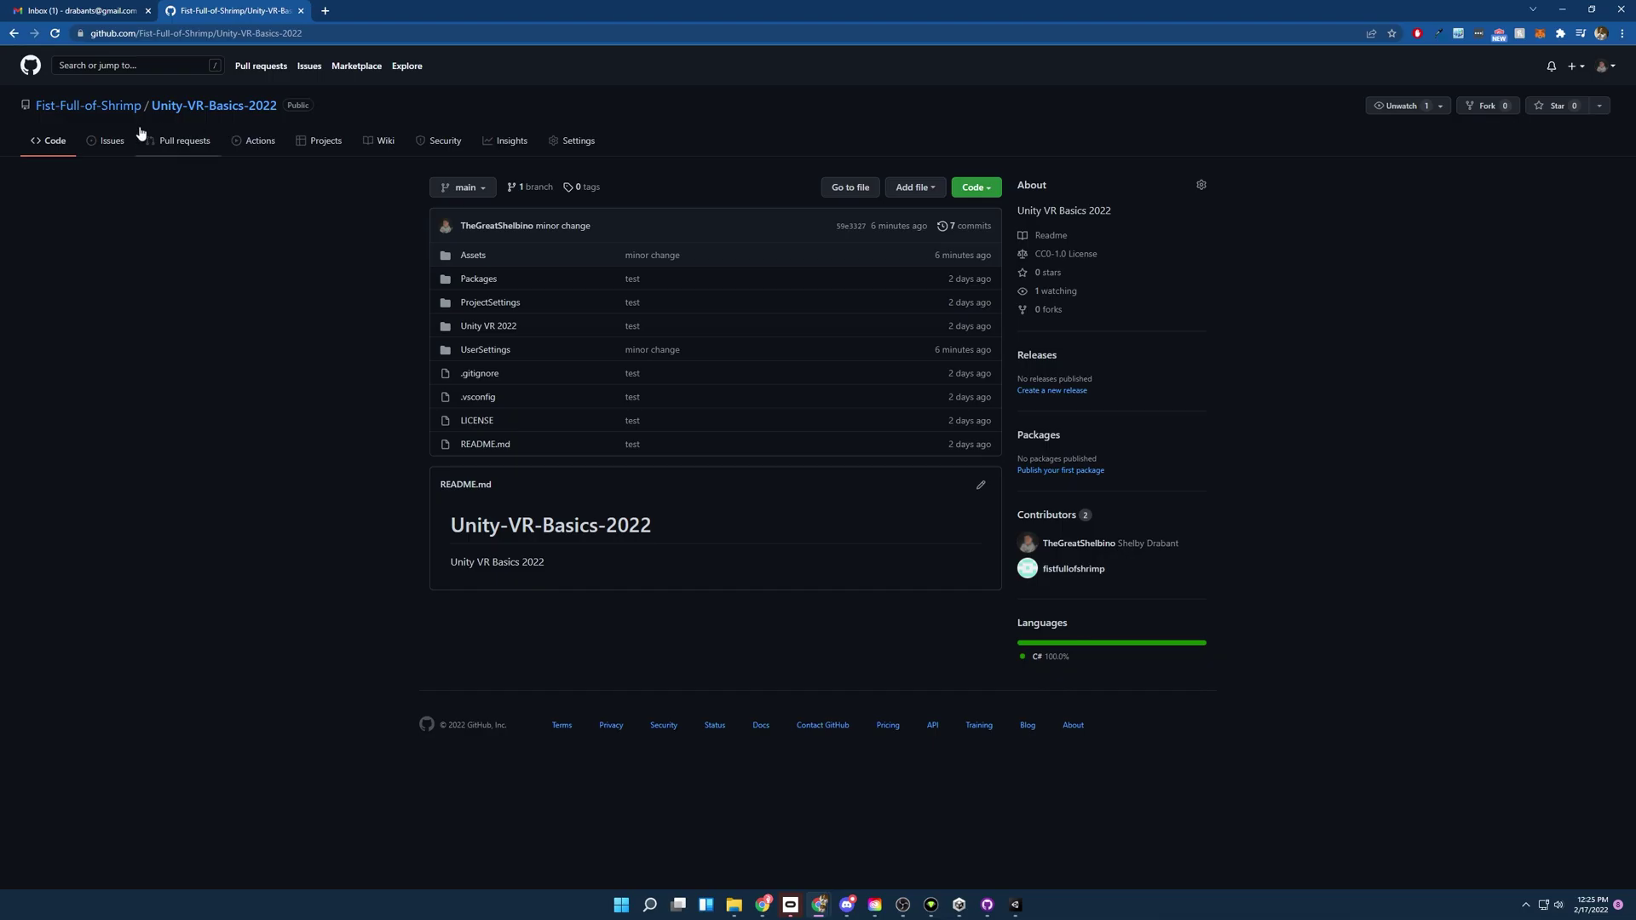
Download the Unity-VR-Basics-2022 repository as a ZIP, extract it to the desktop, and add it in Unity Hub.
click(991, 189)
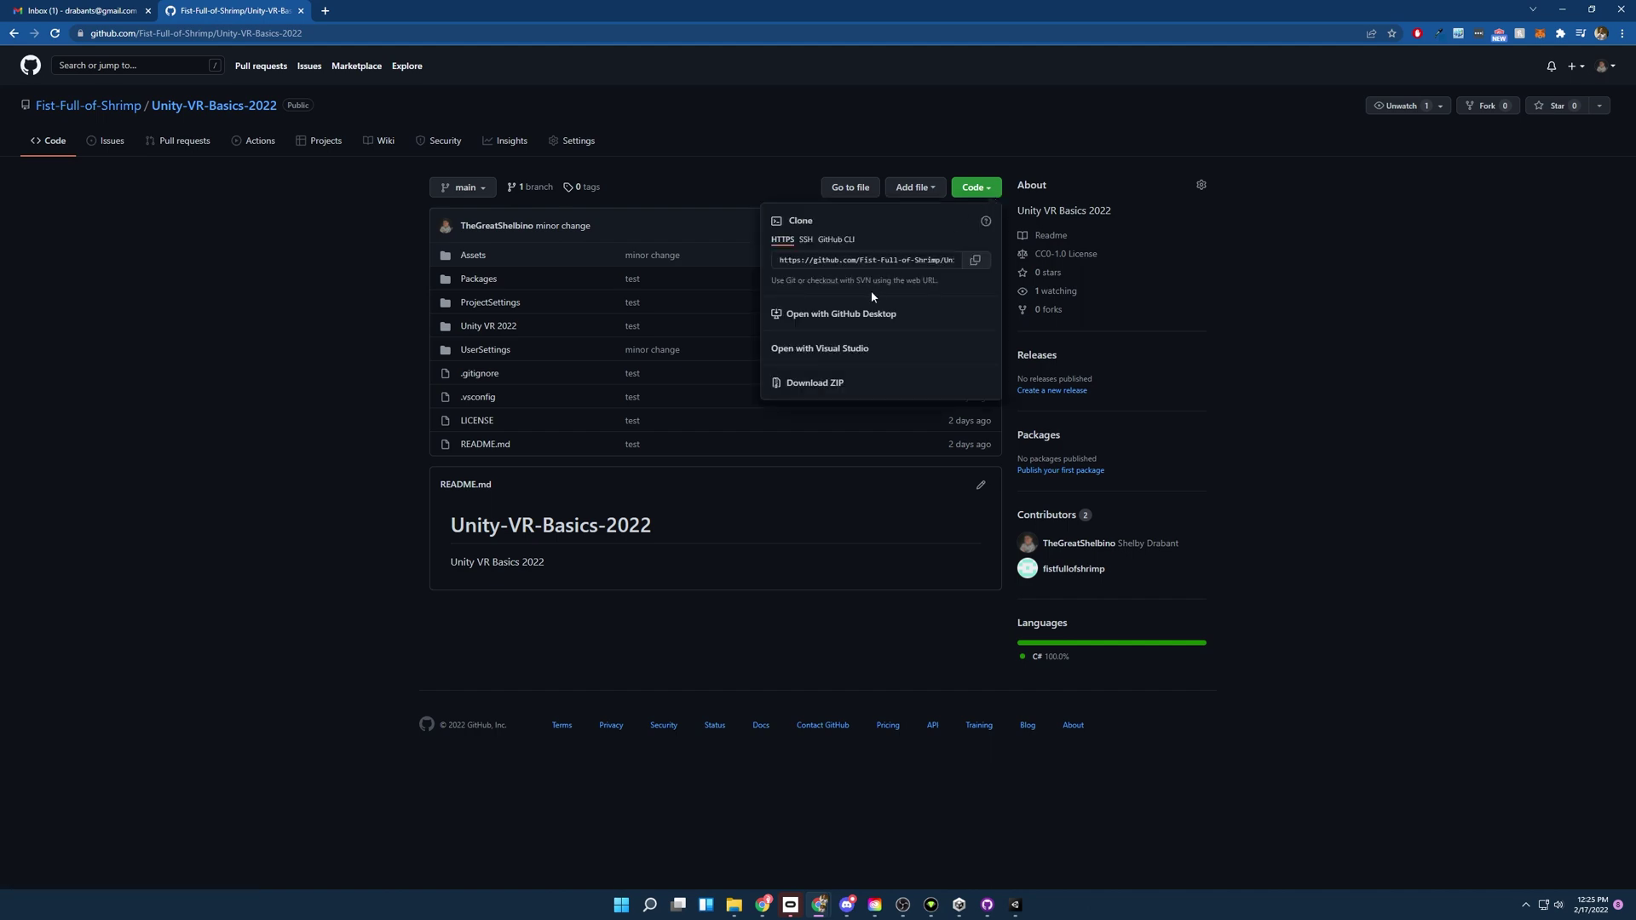
click(815, 388)
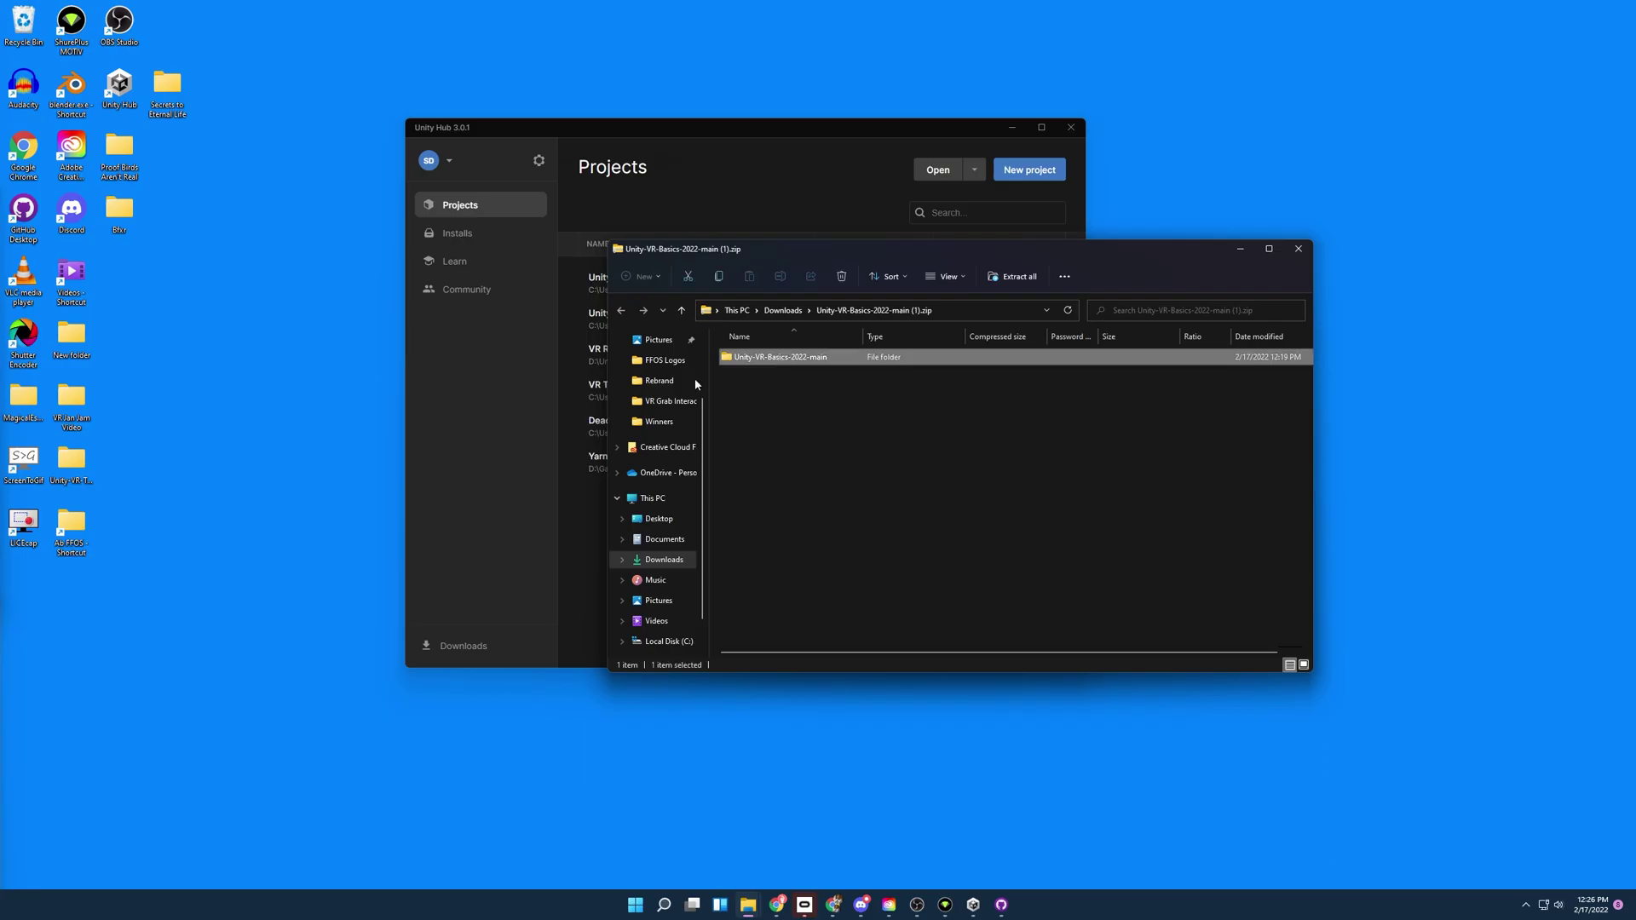
drag(780, 356, 167, 273)
click(1297, 248)
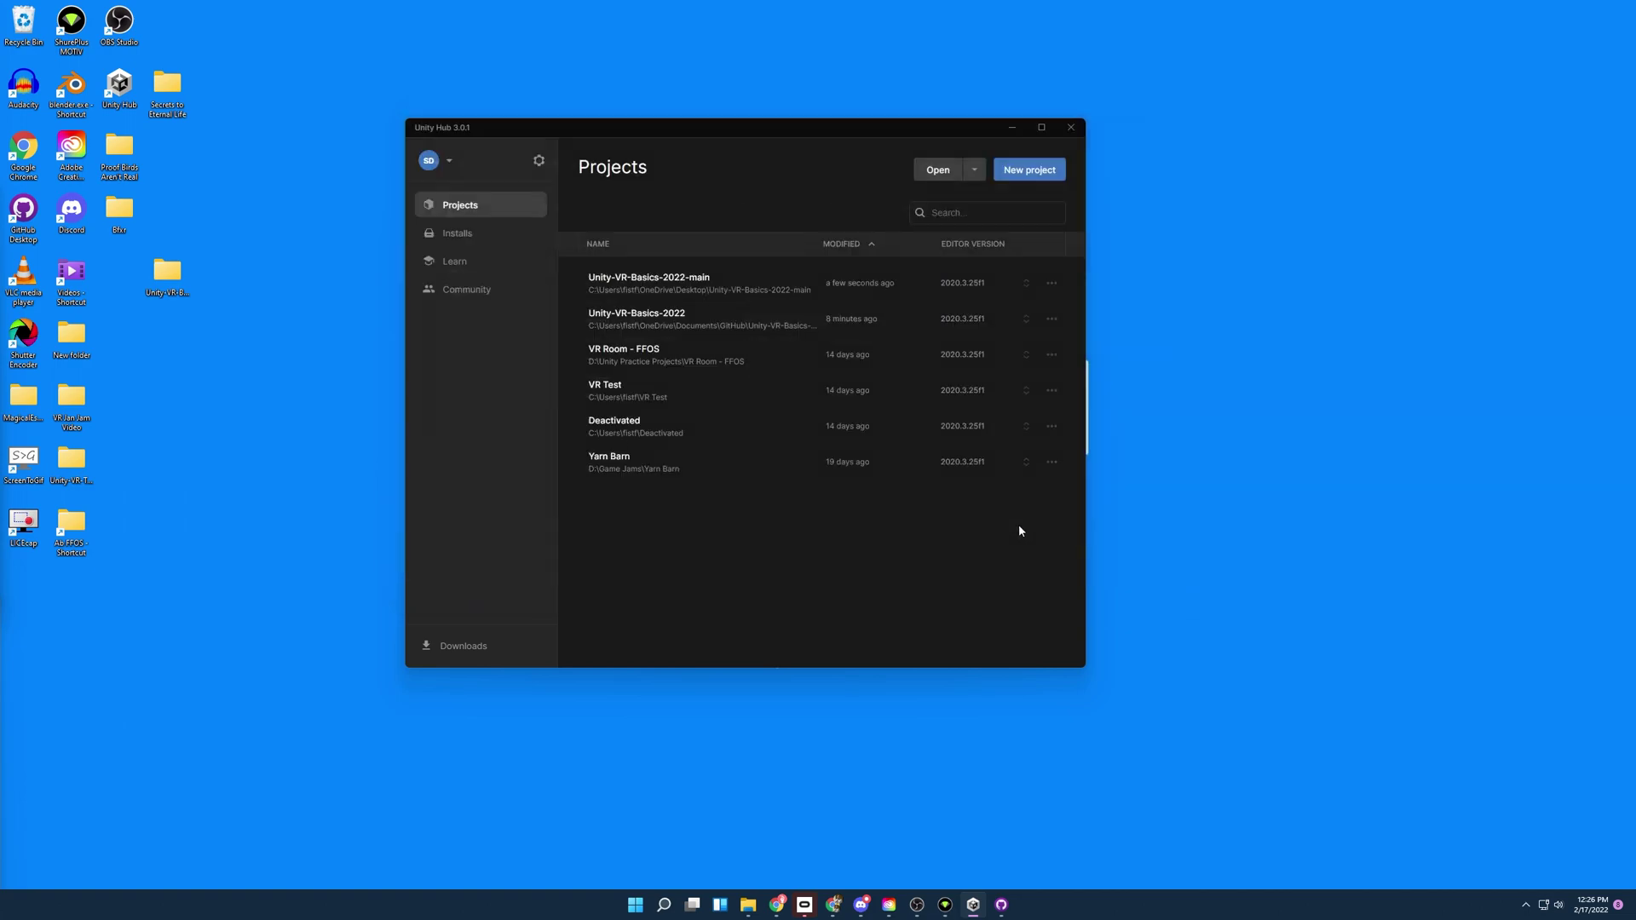
click(1058, 557)
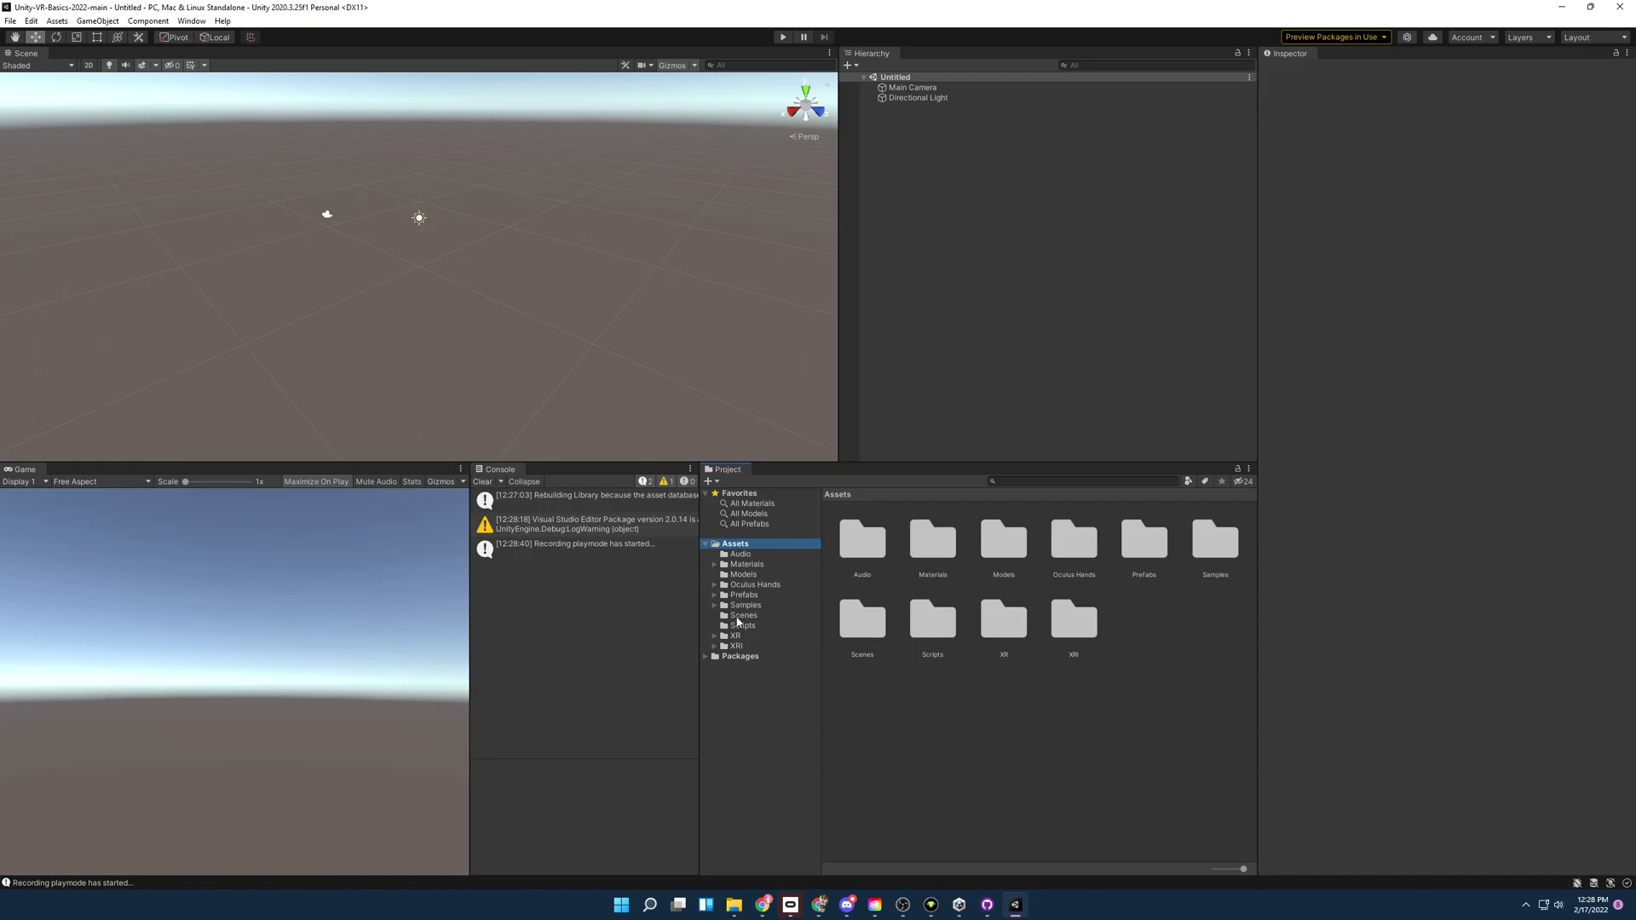
Open the Part 8 Socket Interactors scene from Assets > Scenes and move the view toward the pink hat table.
click(740, 615)
double_click(856, 542)
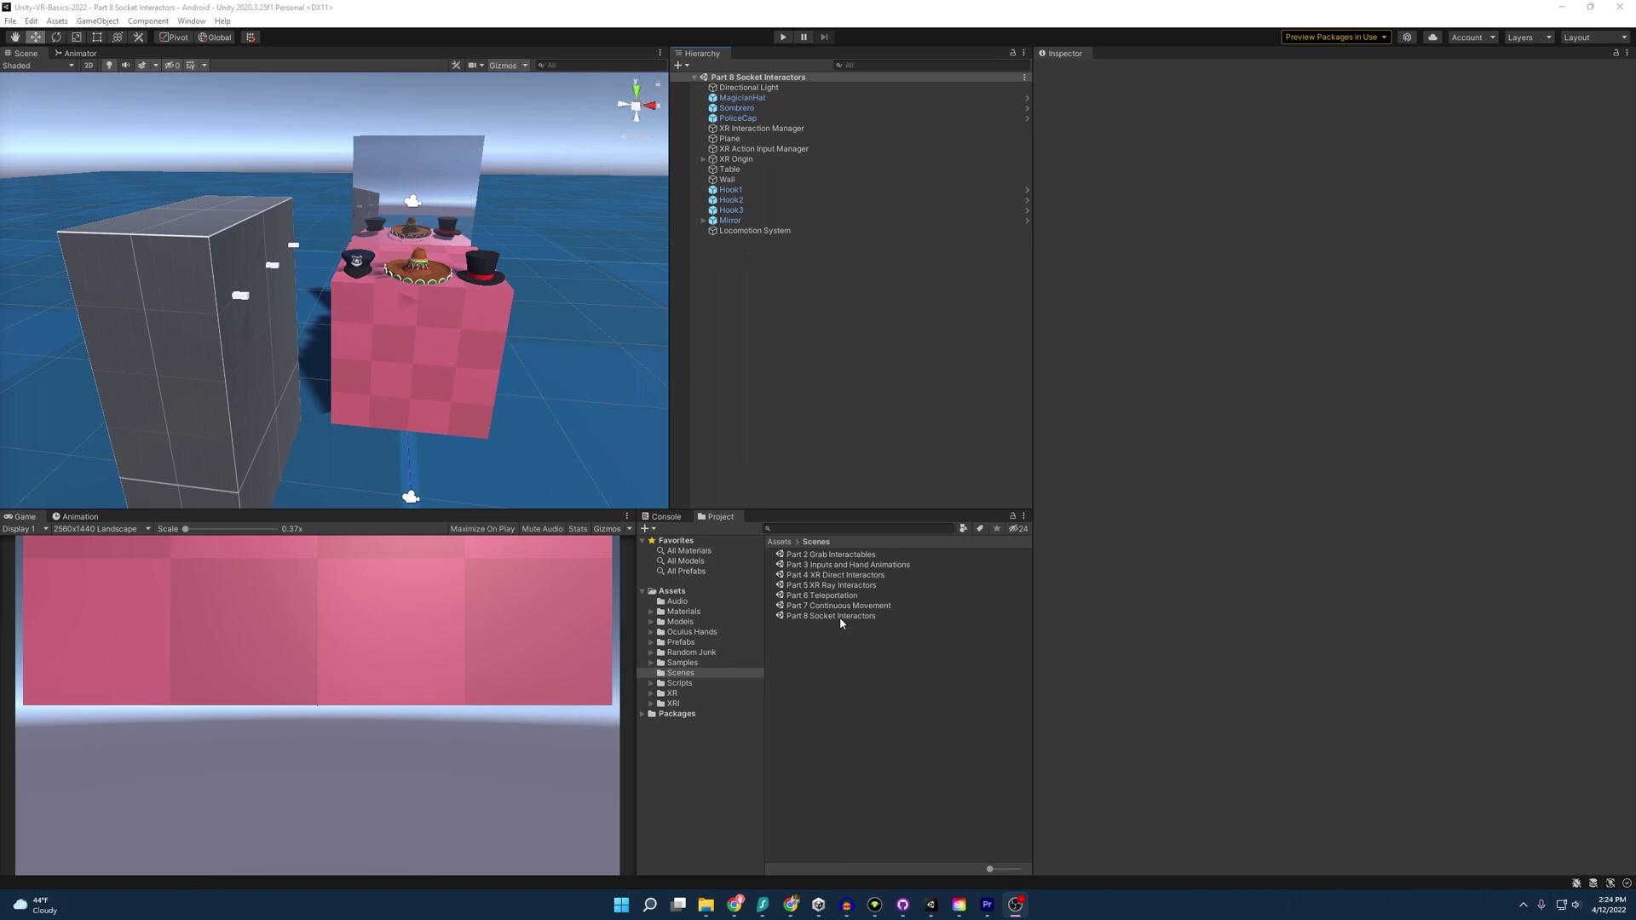
click(840, 616)
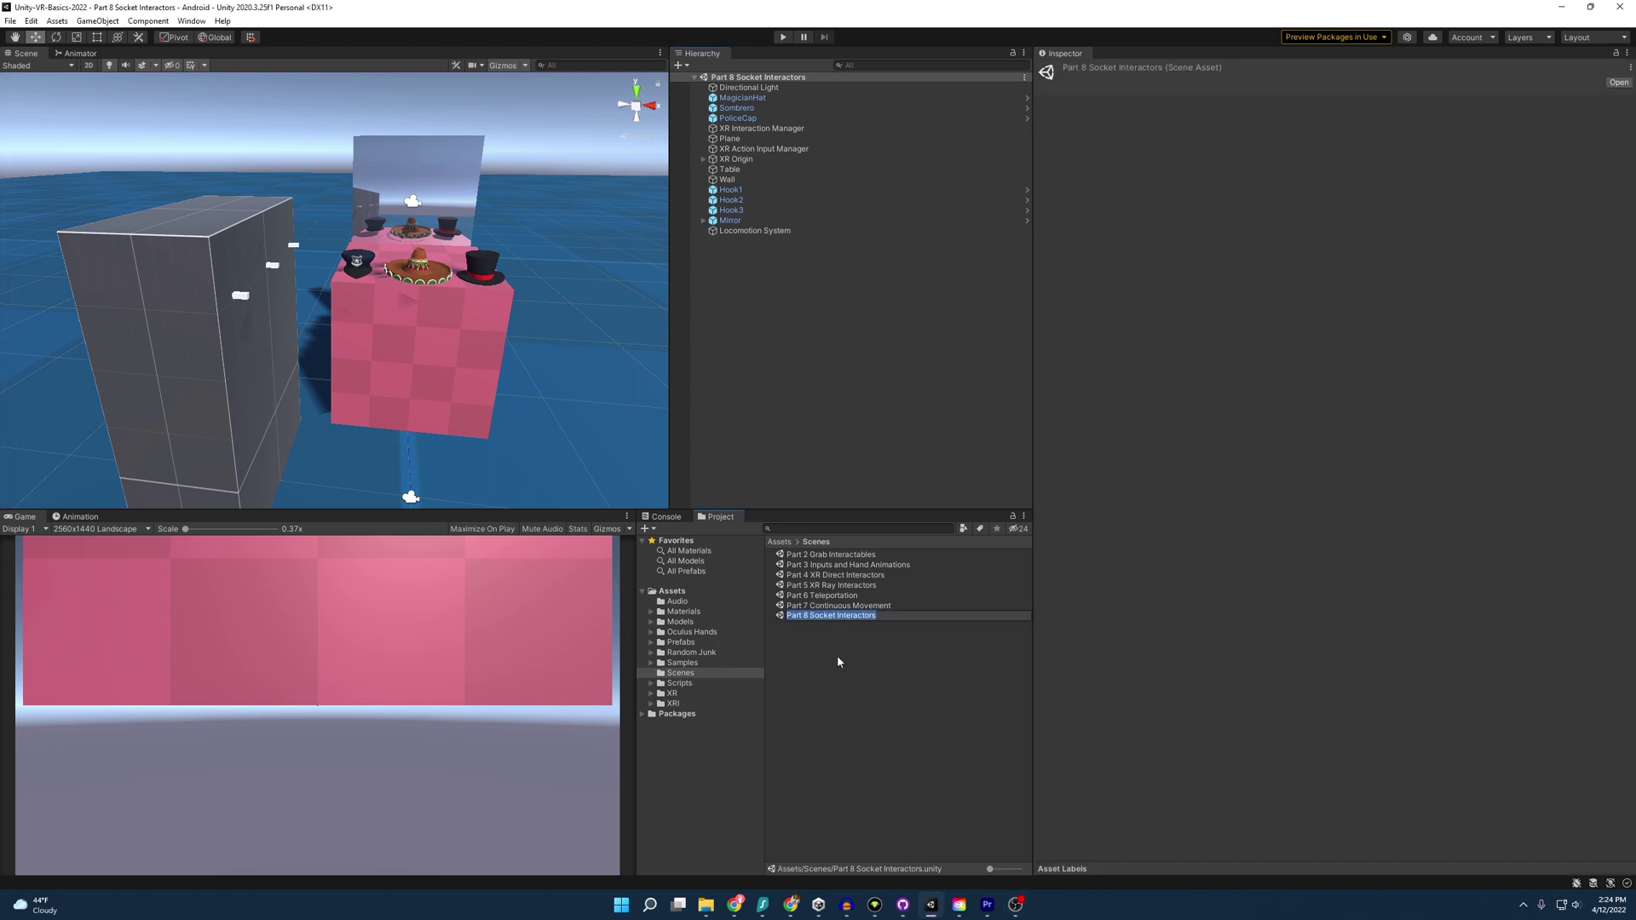
right_drag(600, 456, 465, 247)
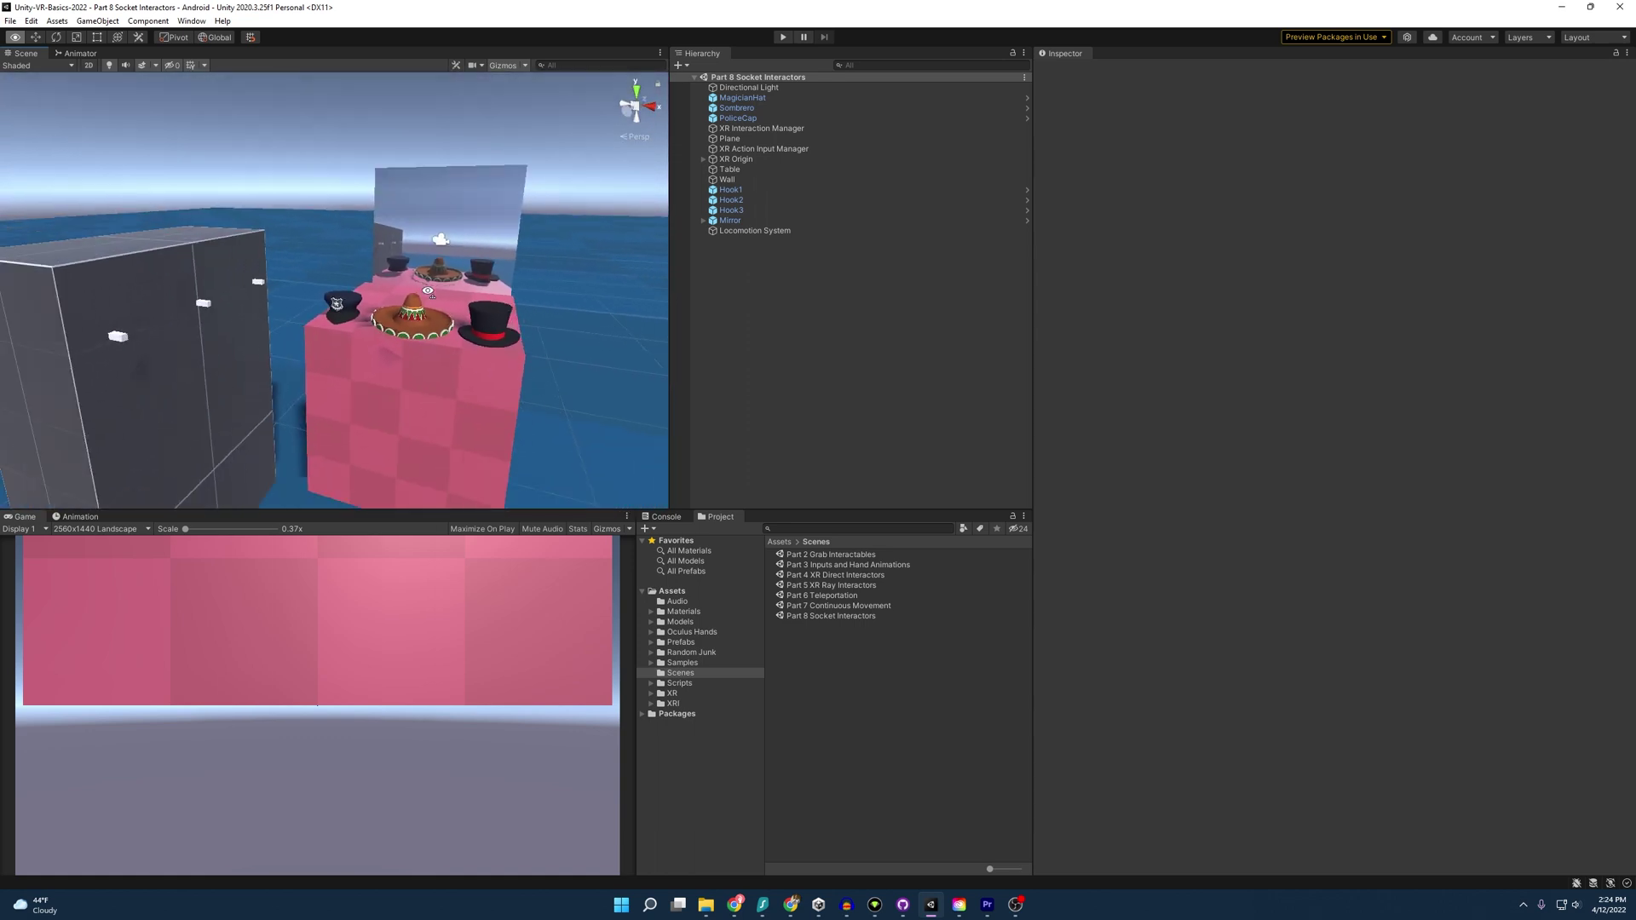
click(478, 253)
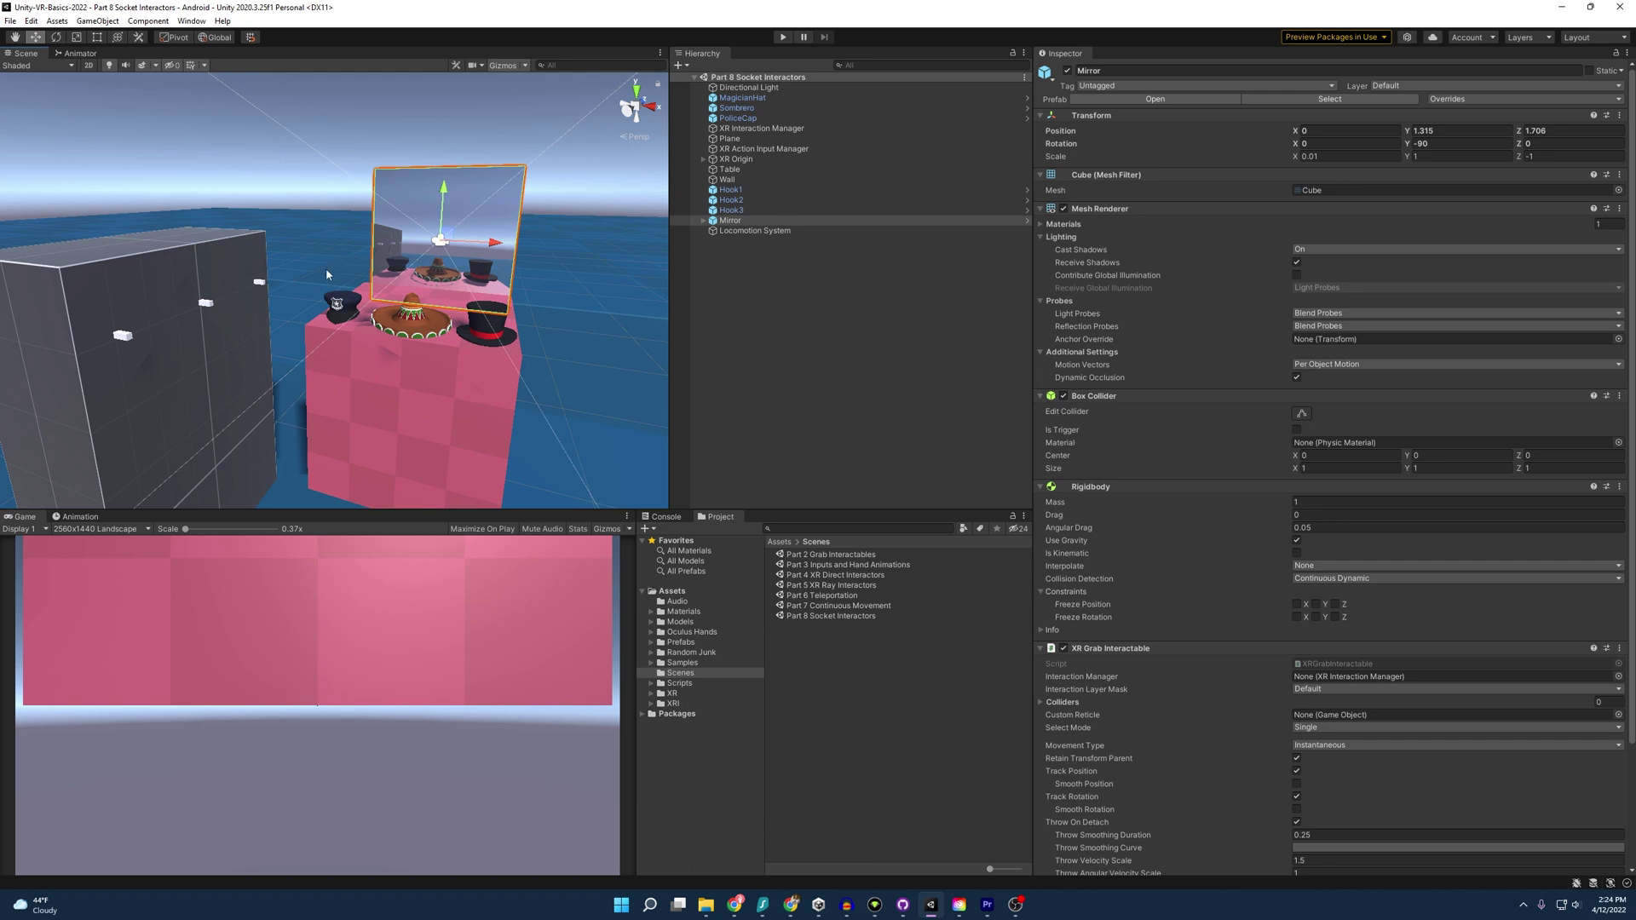
Inspect the wall, Hook1, Hook2, the police cap and the Locomotion System in the scene.
click(236, 332)
click(130, 337)
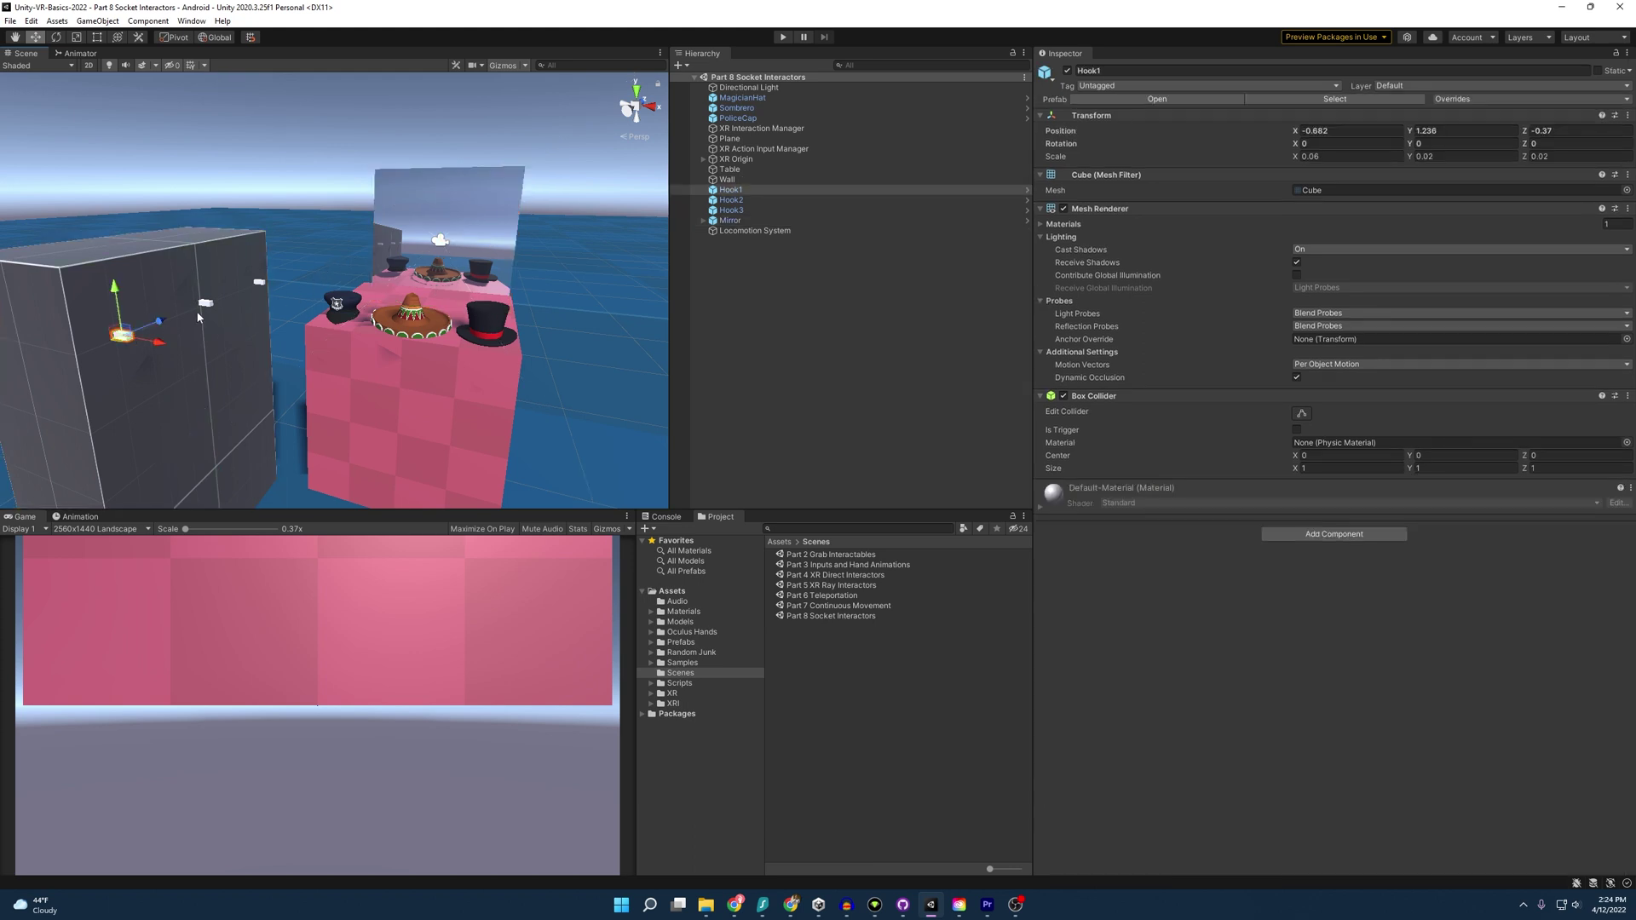
click(207, 304)
click(267, 303)
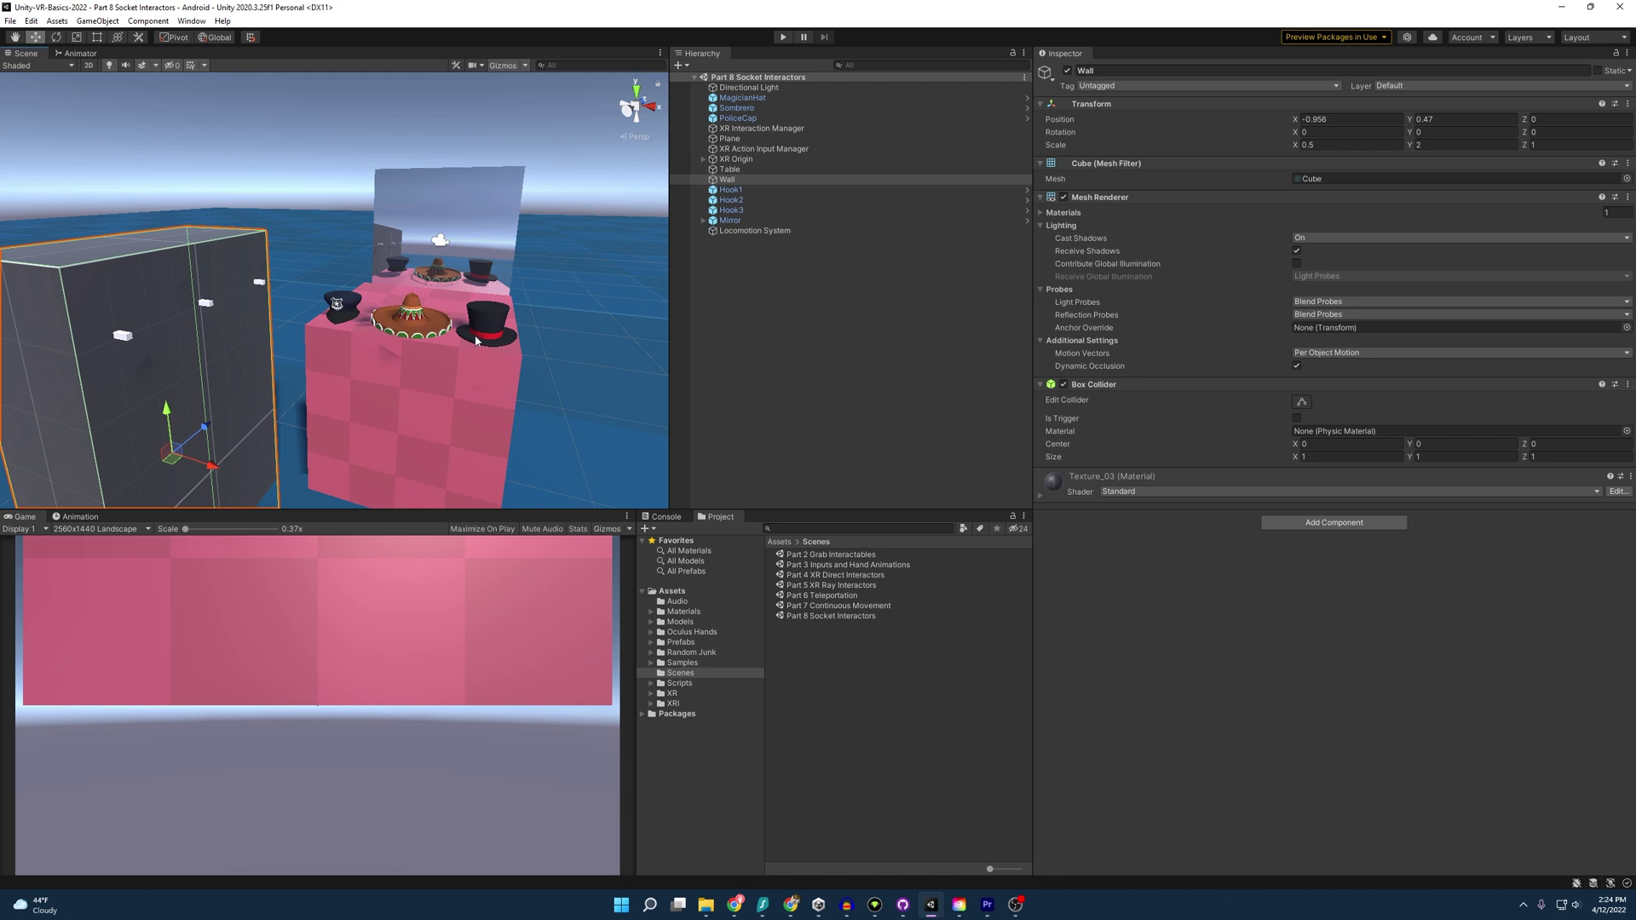
click(336, 307)
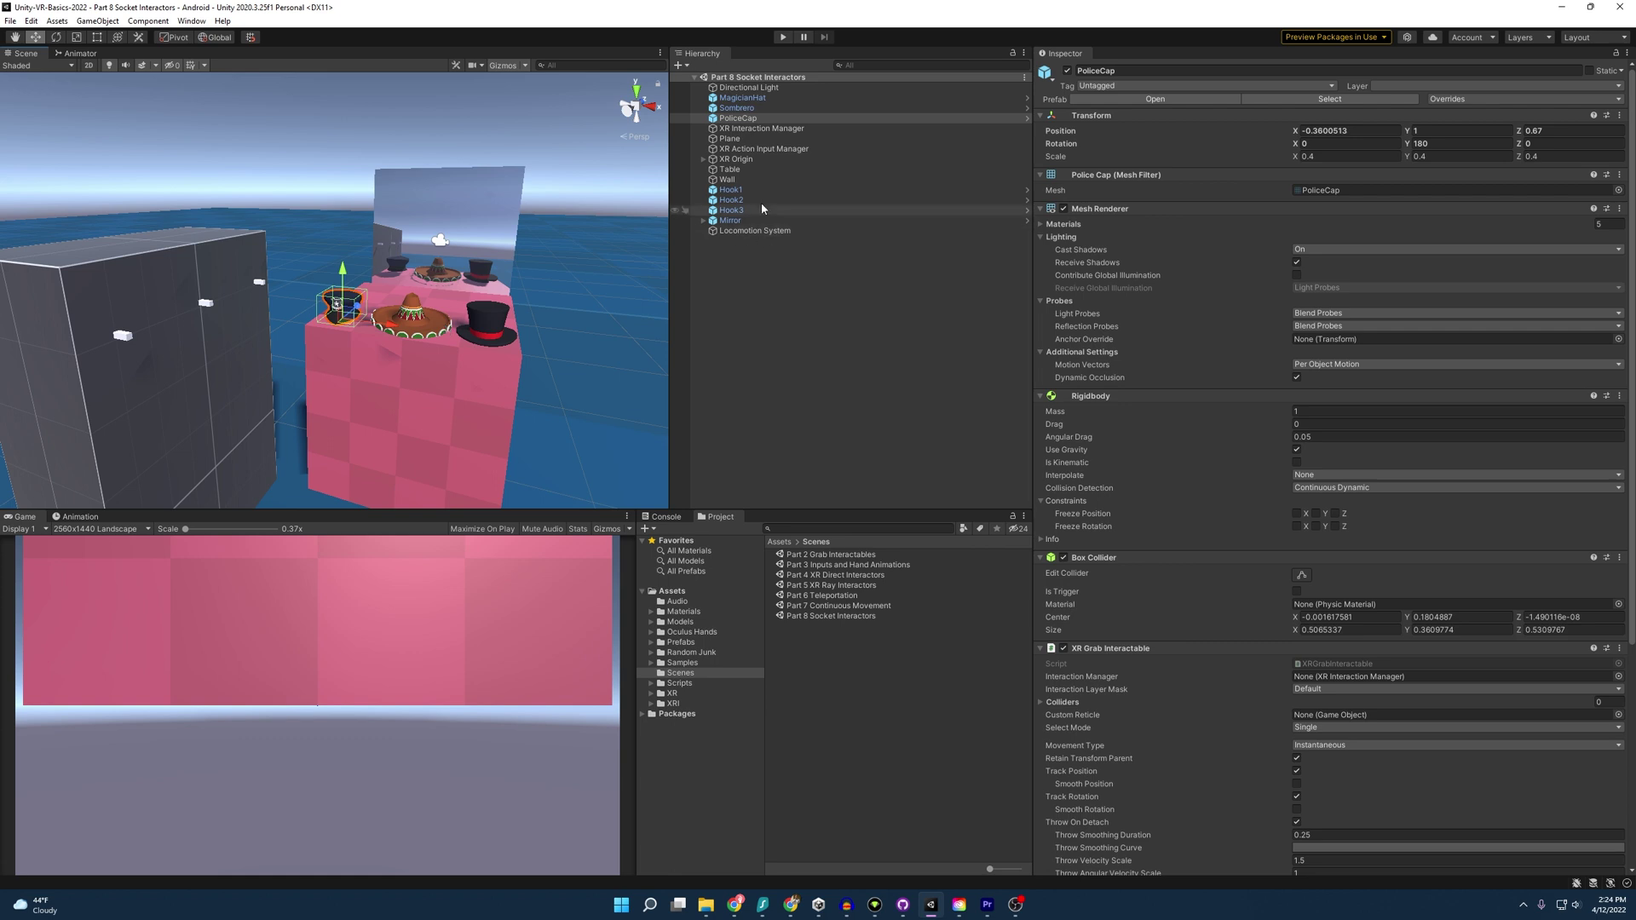
click(791, 300)
click(777, 231)
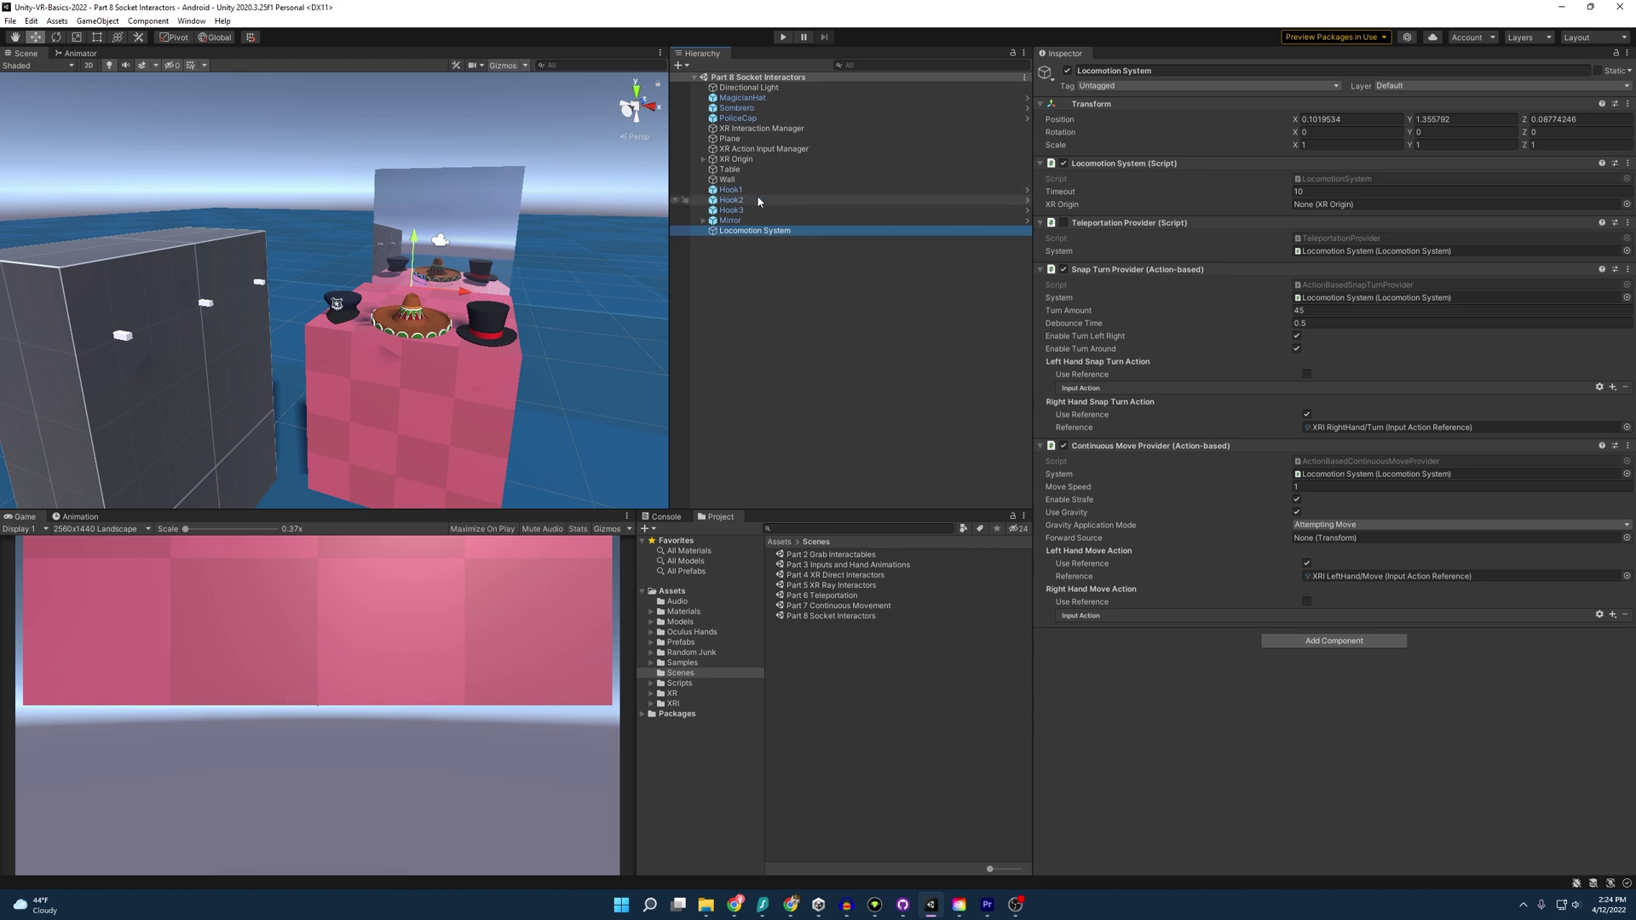
Expand XR Origin and Camera Offset, then orbit the view closer to the hooks on the grey wall.
click(703, 160)
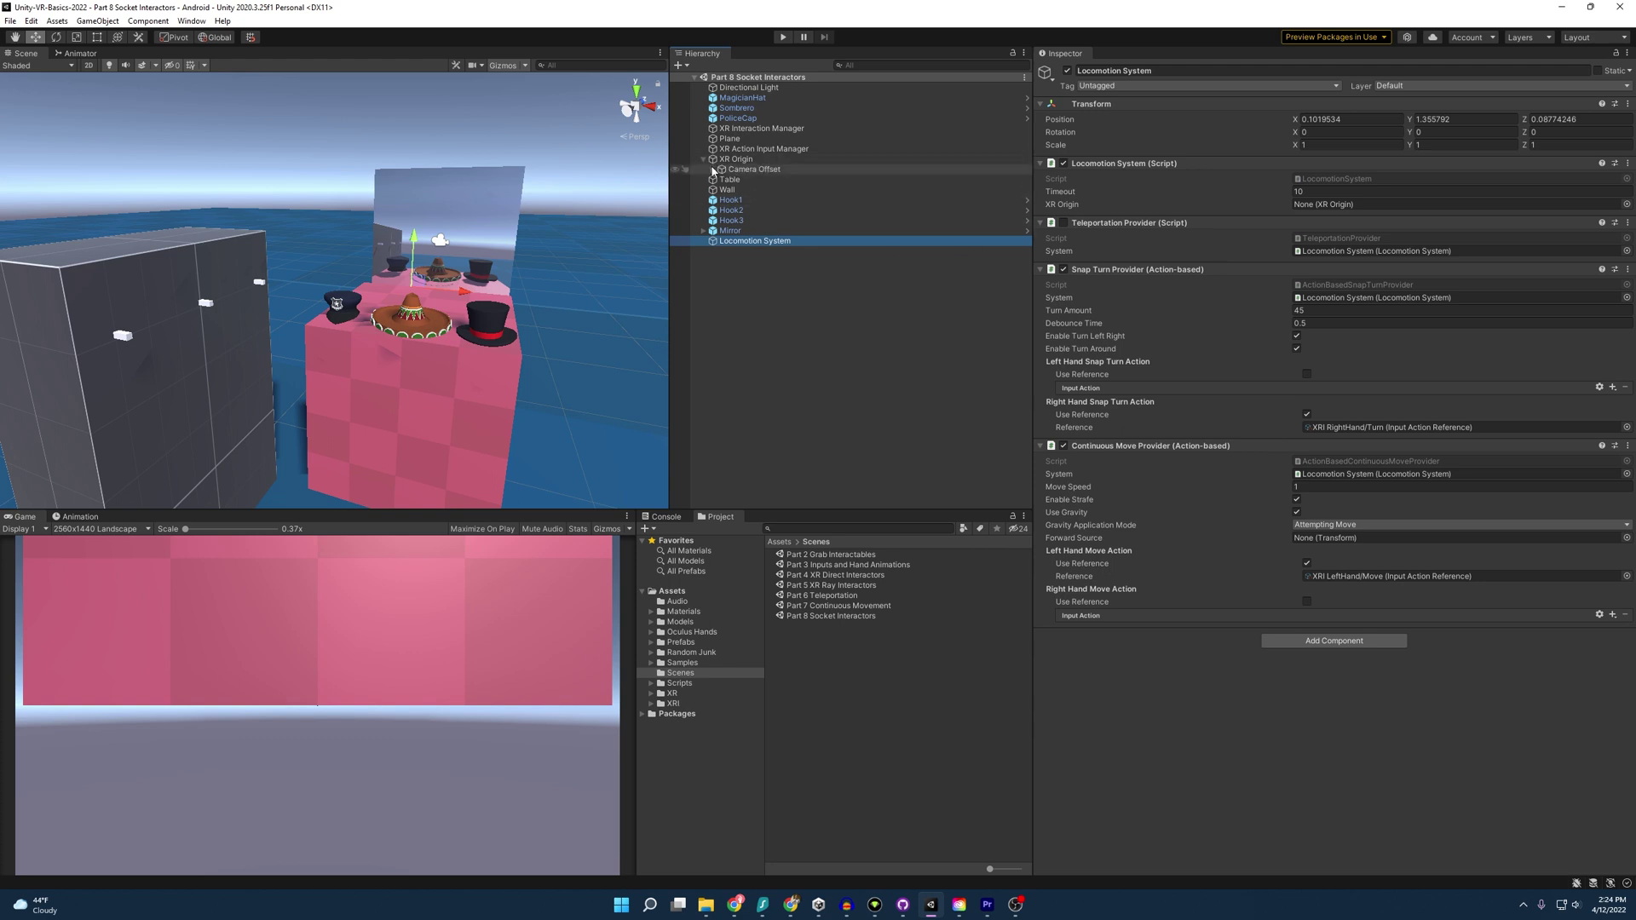
click(713, 170)
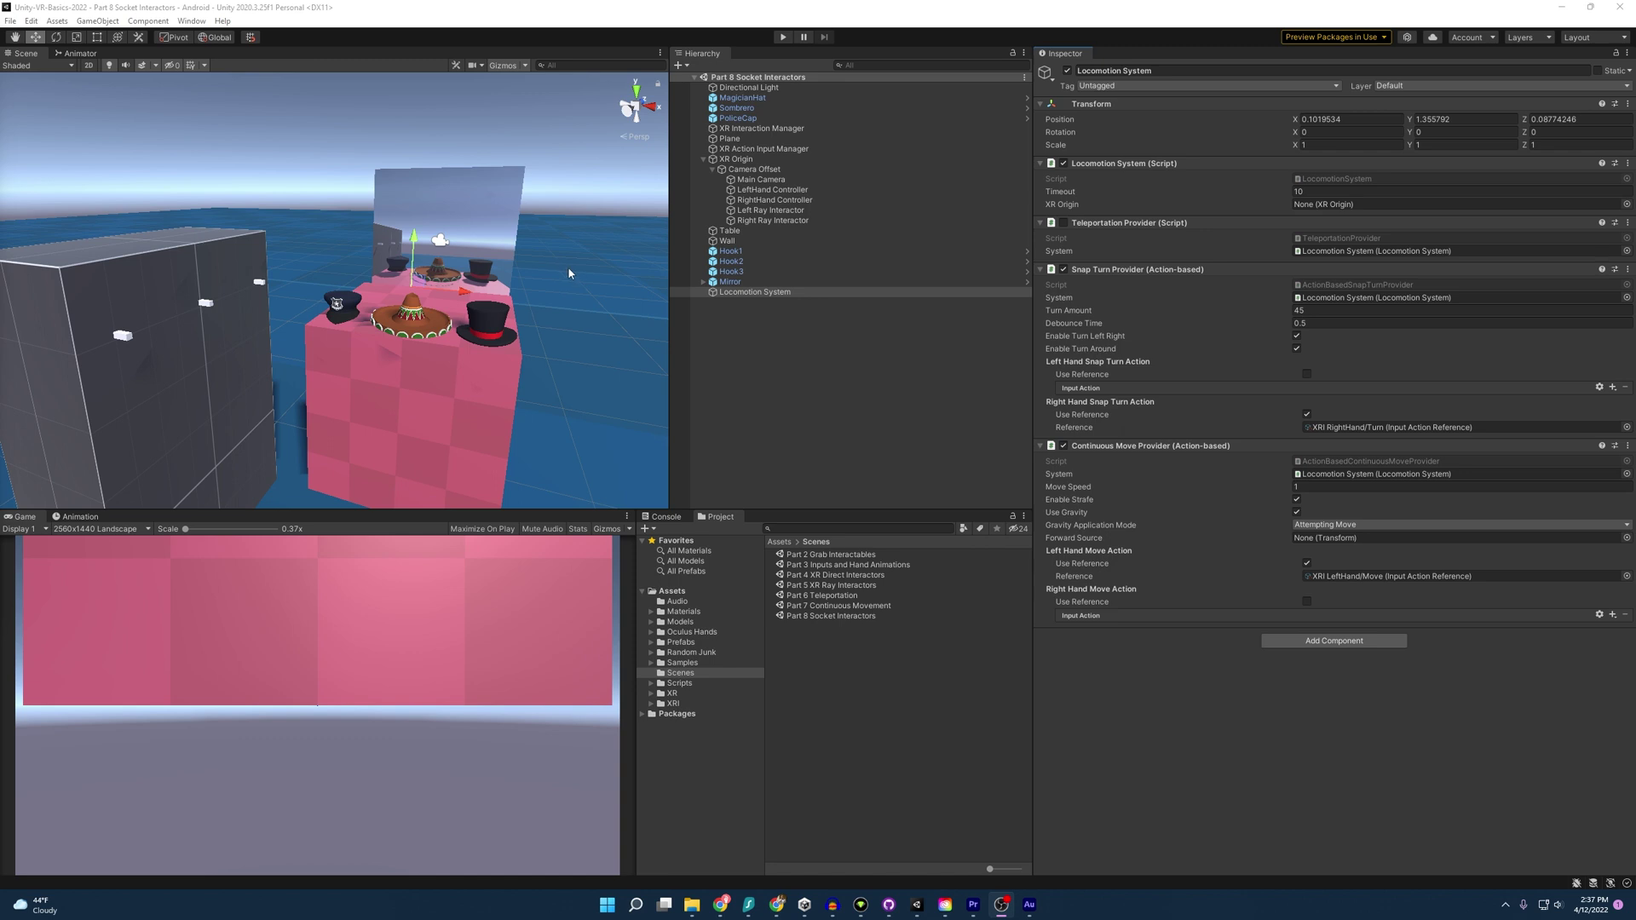
right_drag(567, 266, 539, 324)
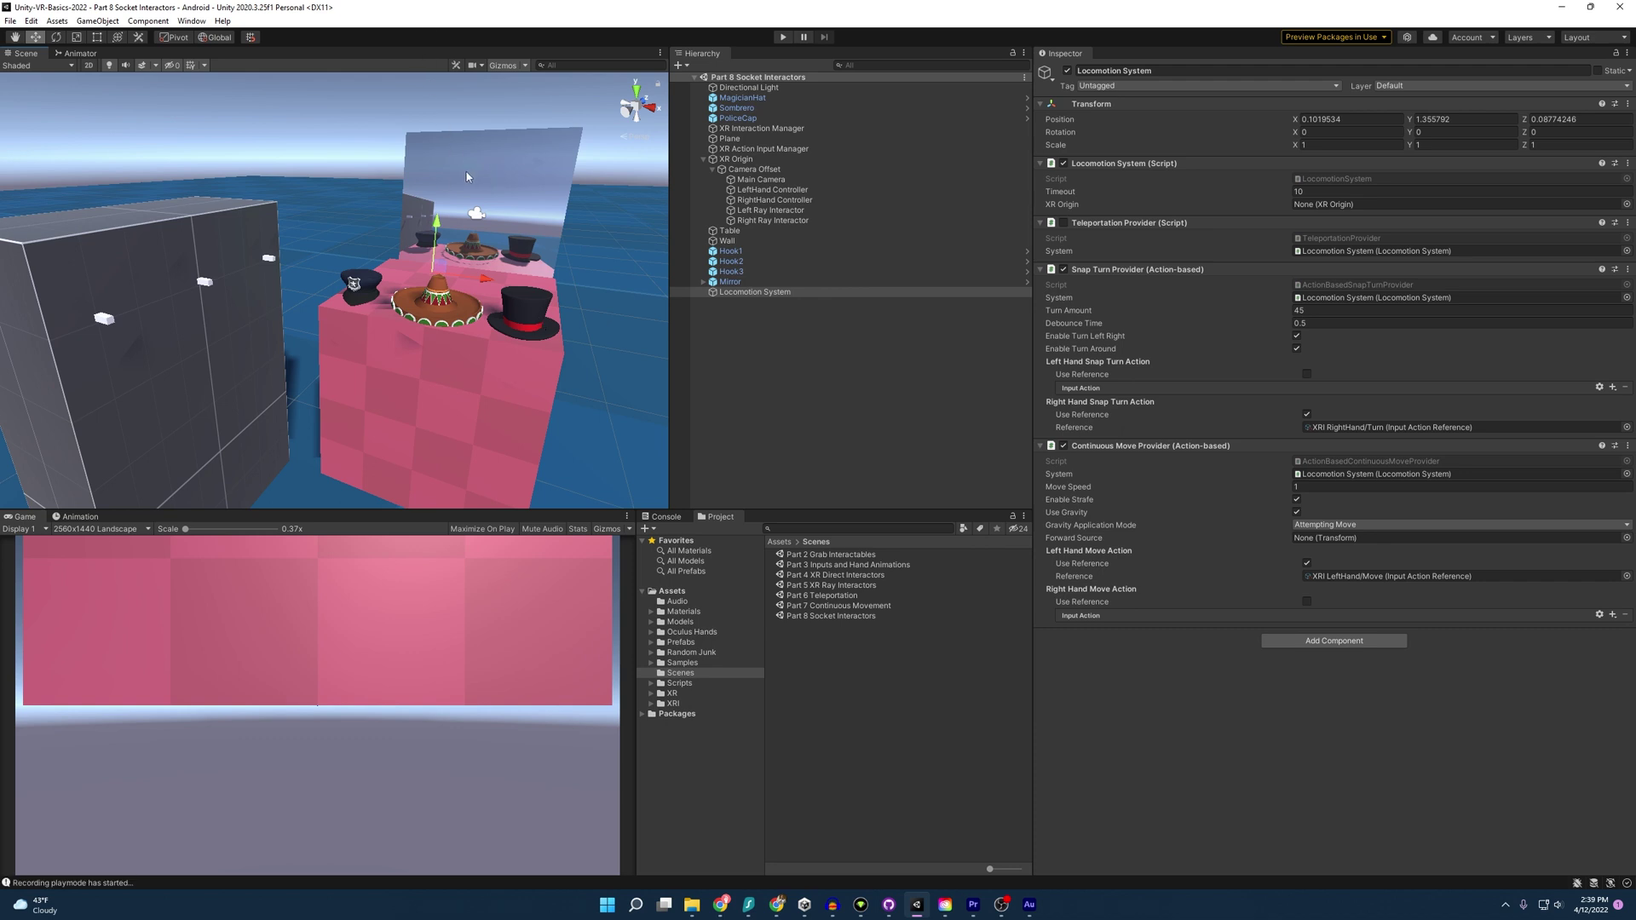
right_drag(467, 176, 458, 136)
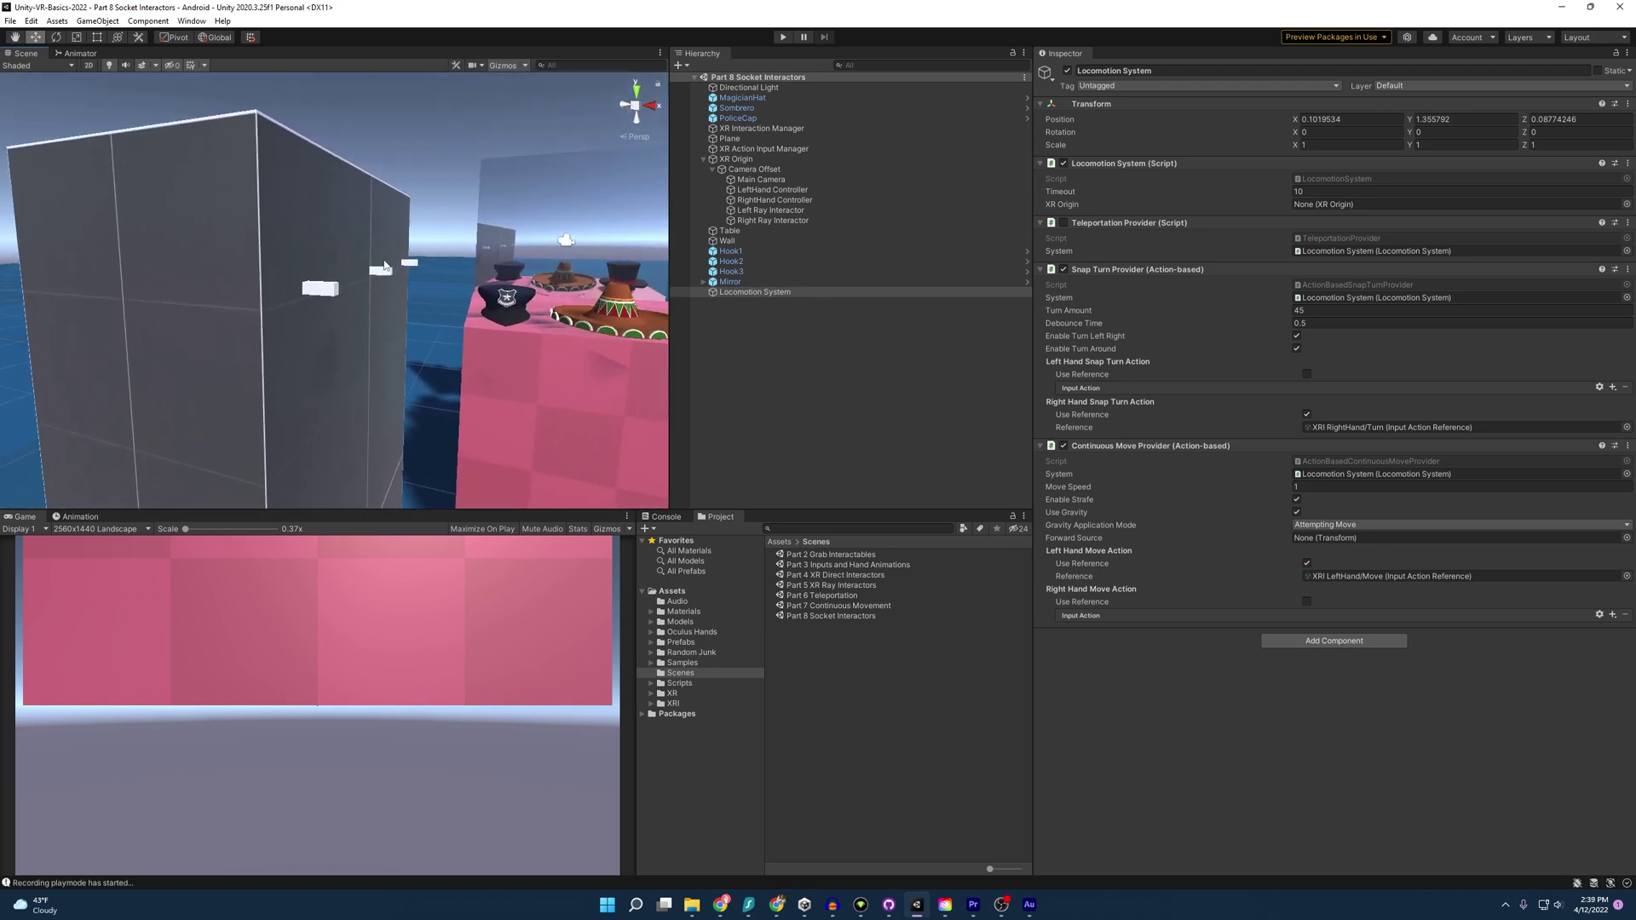
Add an XR Socket Interactor component to Hook1.
click(330, 294)
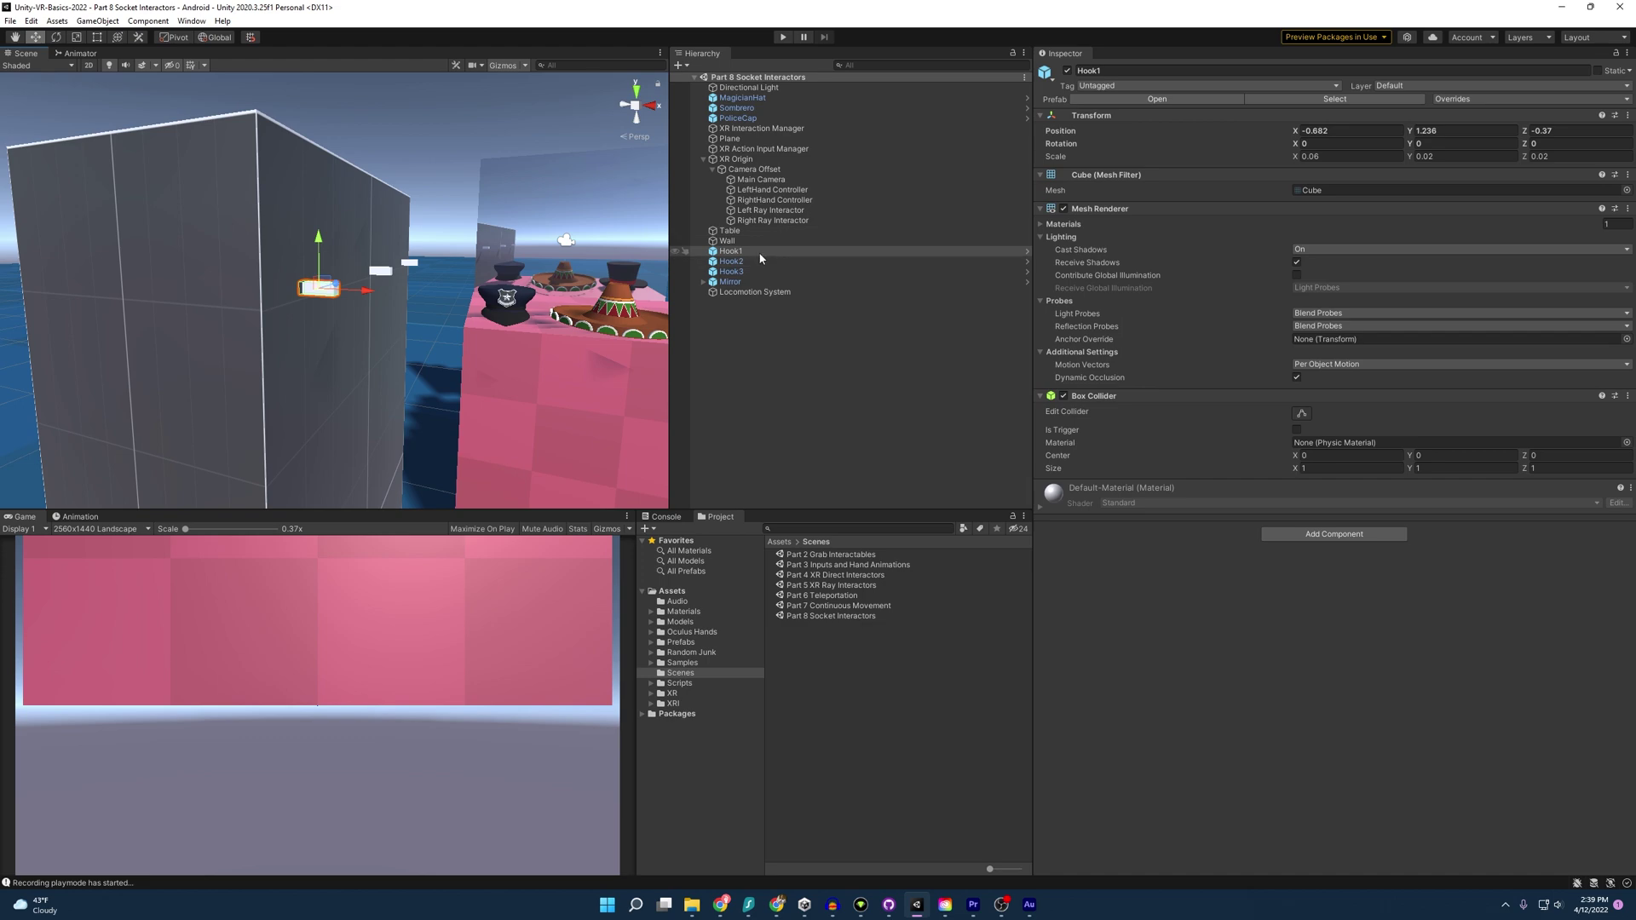
click(1398, 532)
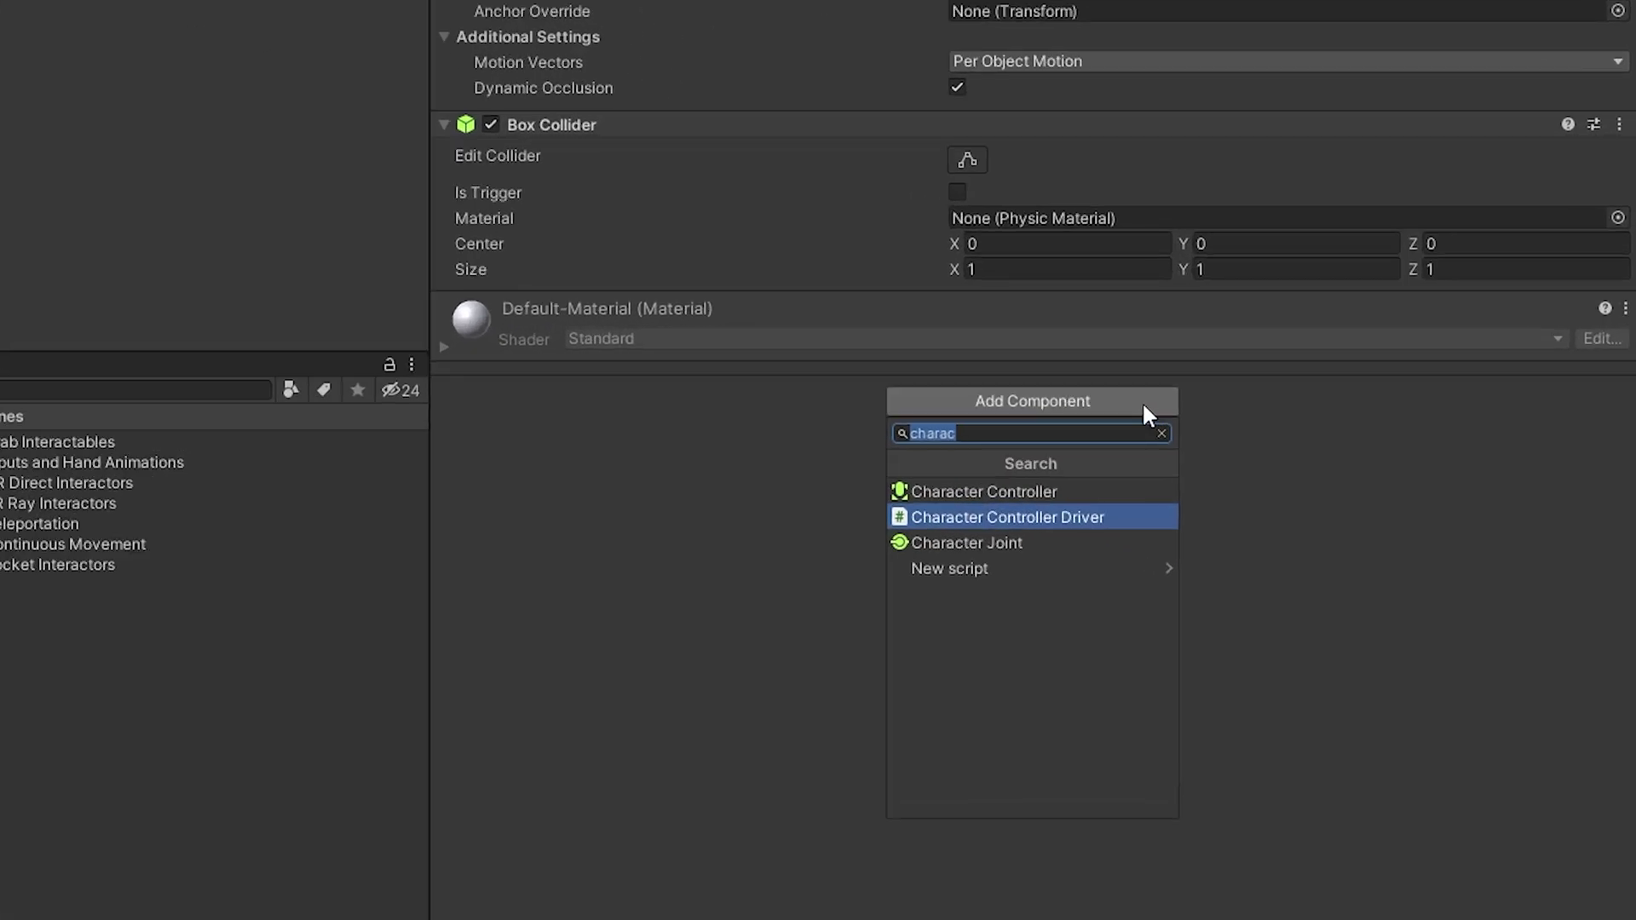
text(socket)
key(Return)
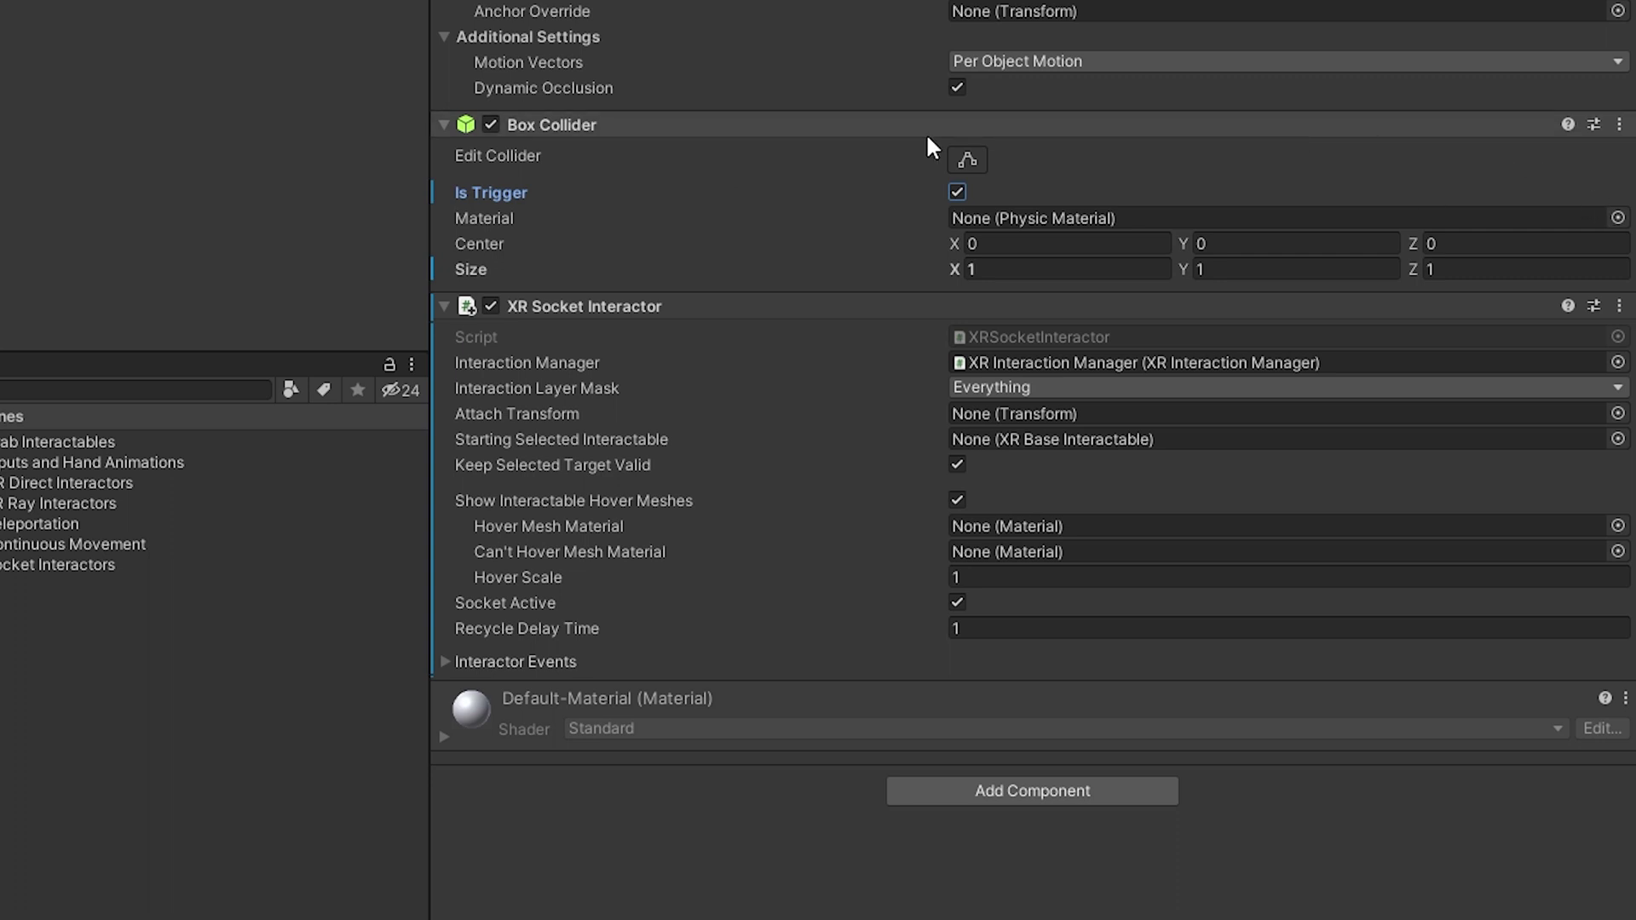
Set Hook1's trigger Box Collider size to X 2, Y 4, Z 4.
click(1075, 269)
text(2)
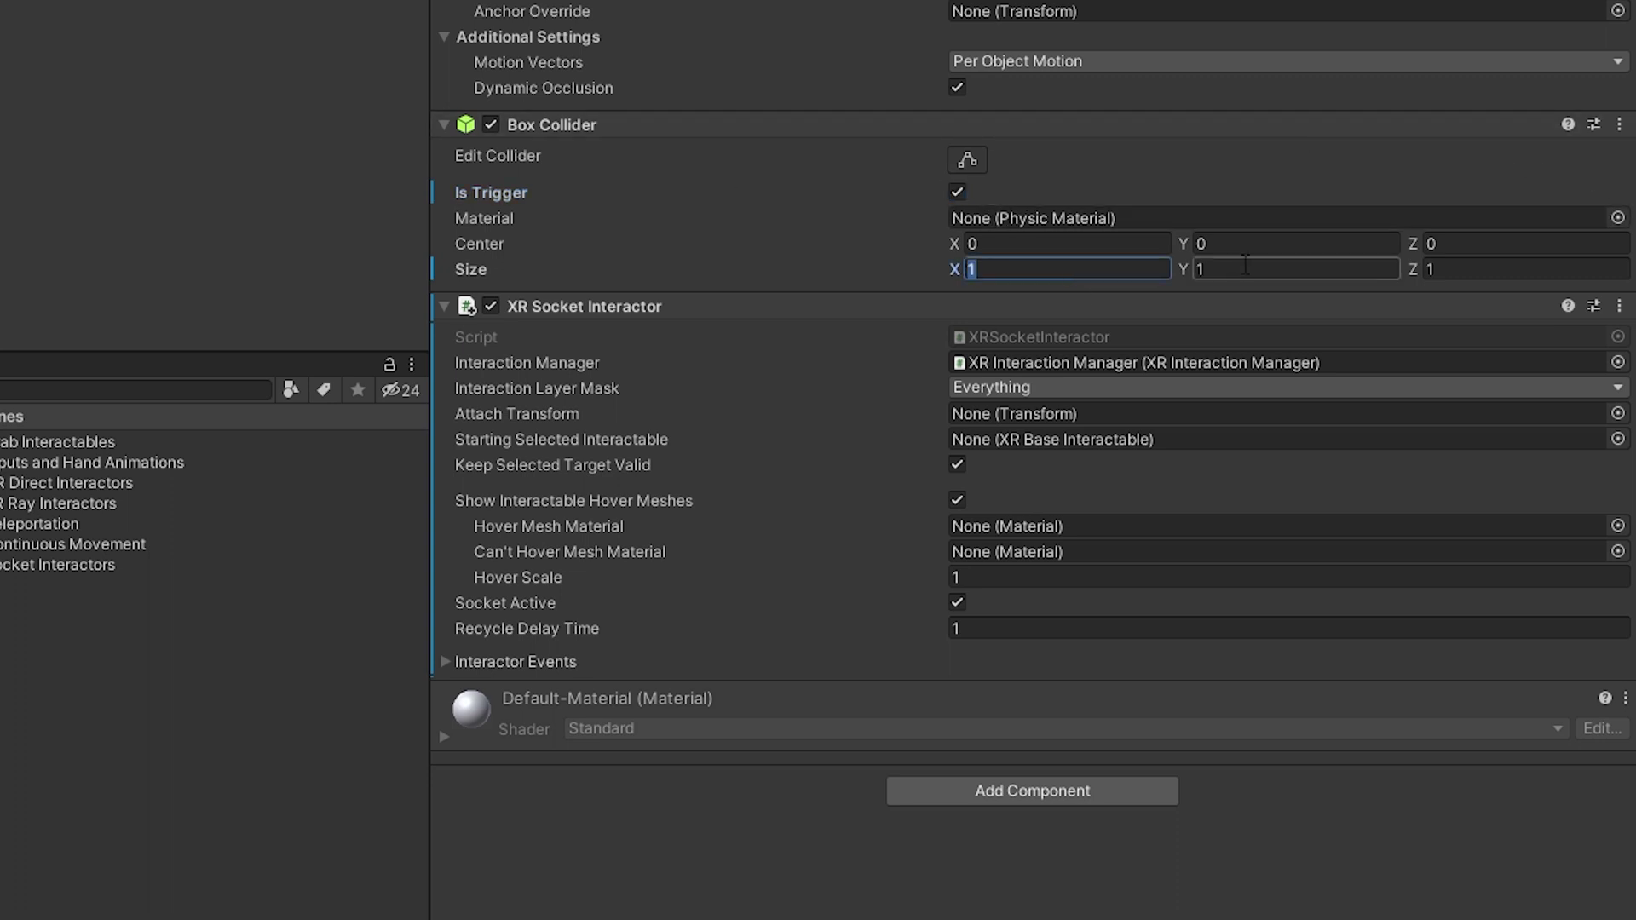
click(1242, 268)
text(4)
click(1461, 268)
text(4)
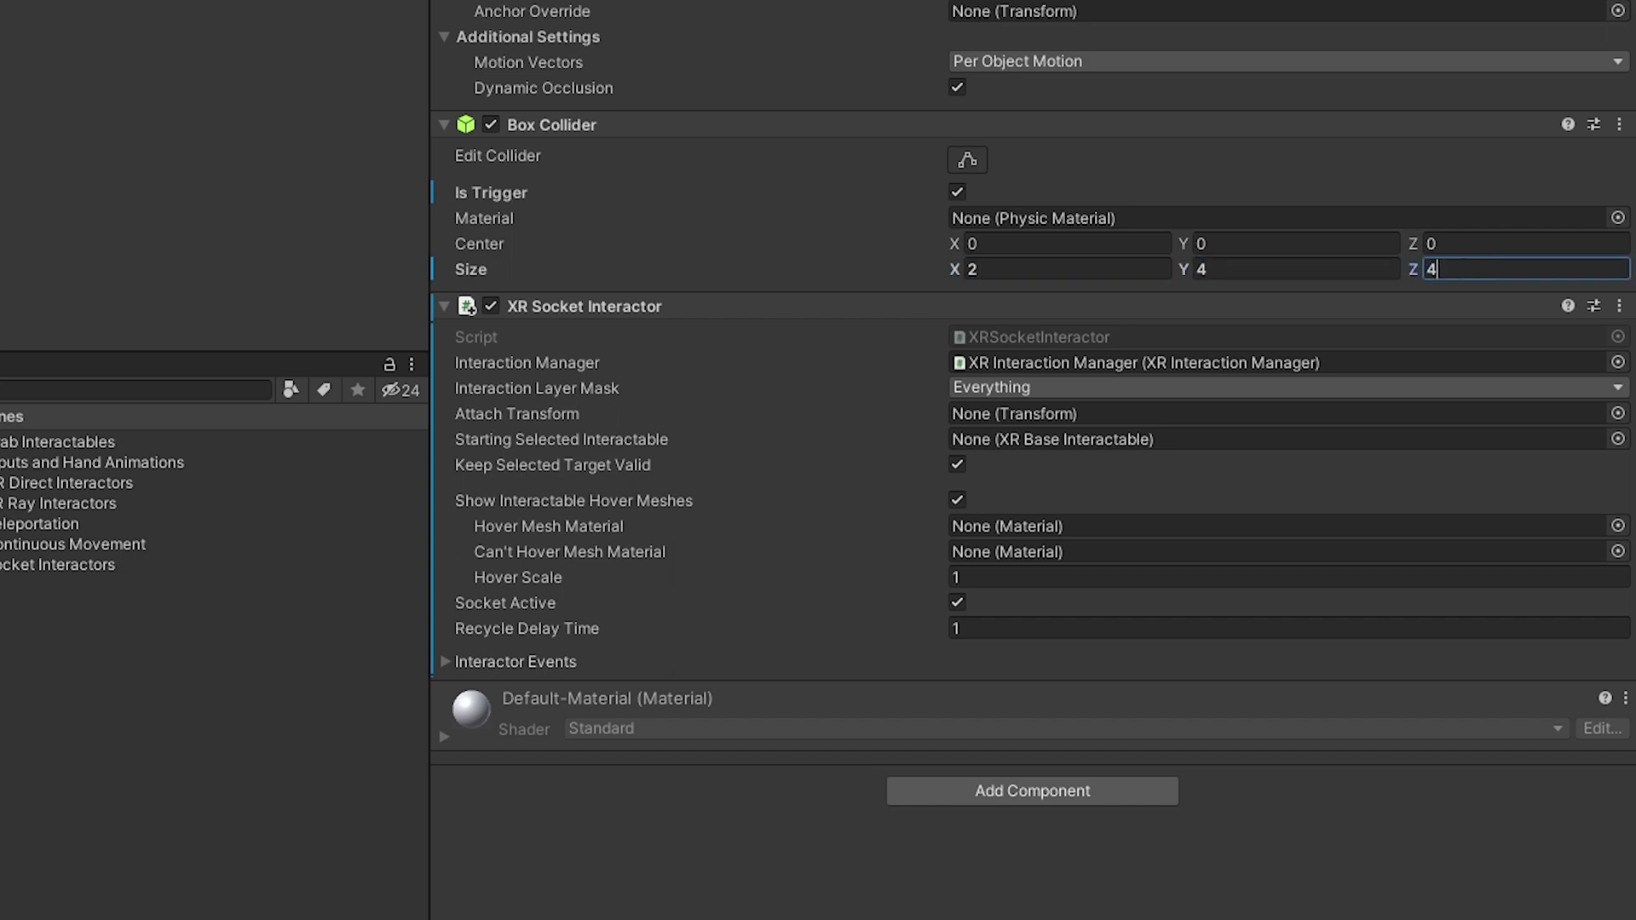
key(Return)
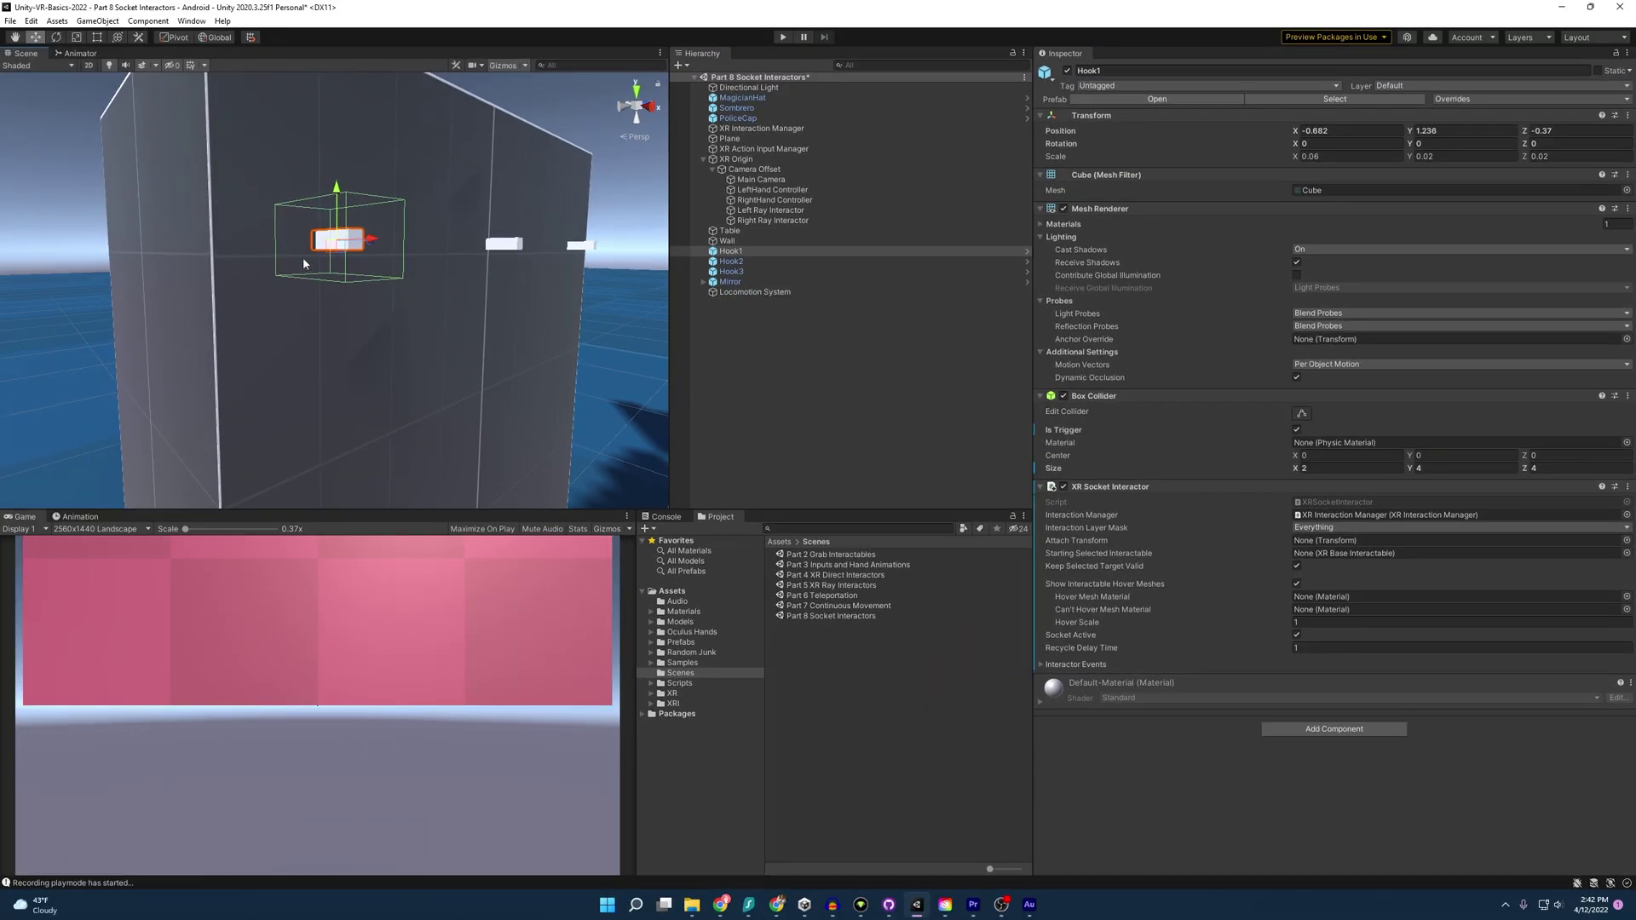
right_drag(304, 258, 564, 304)
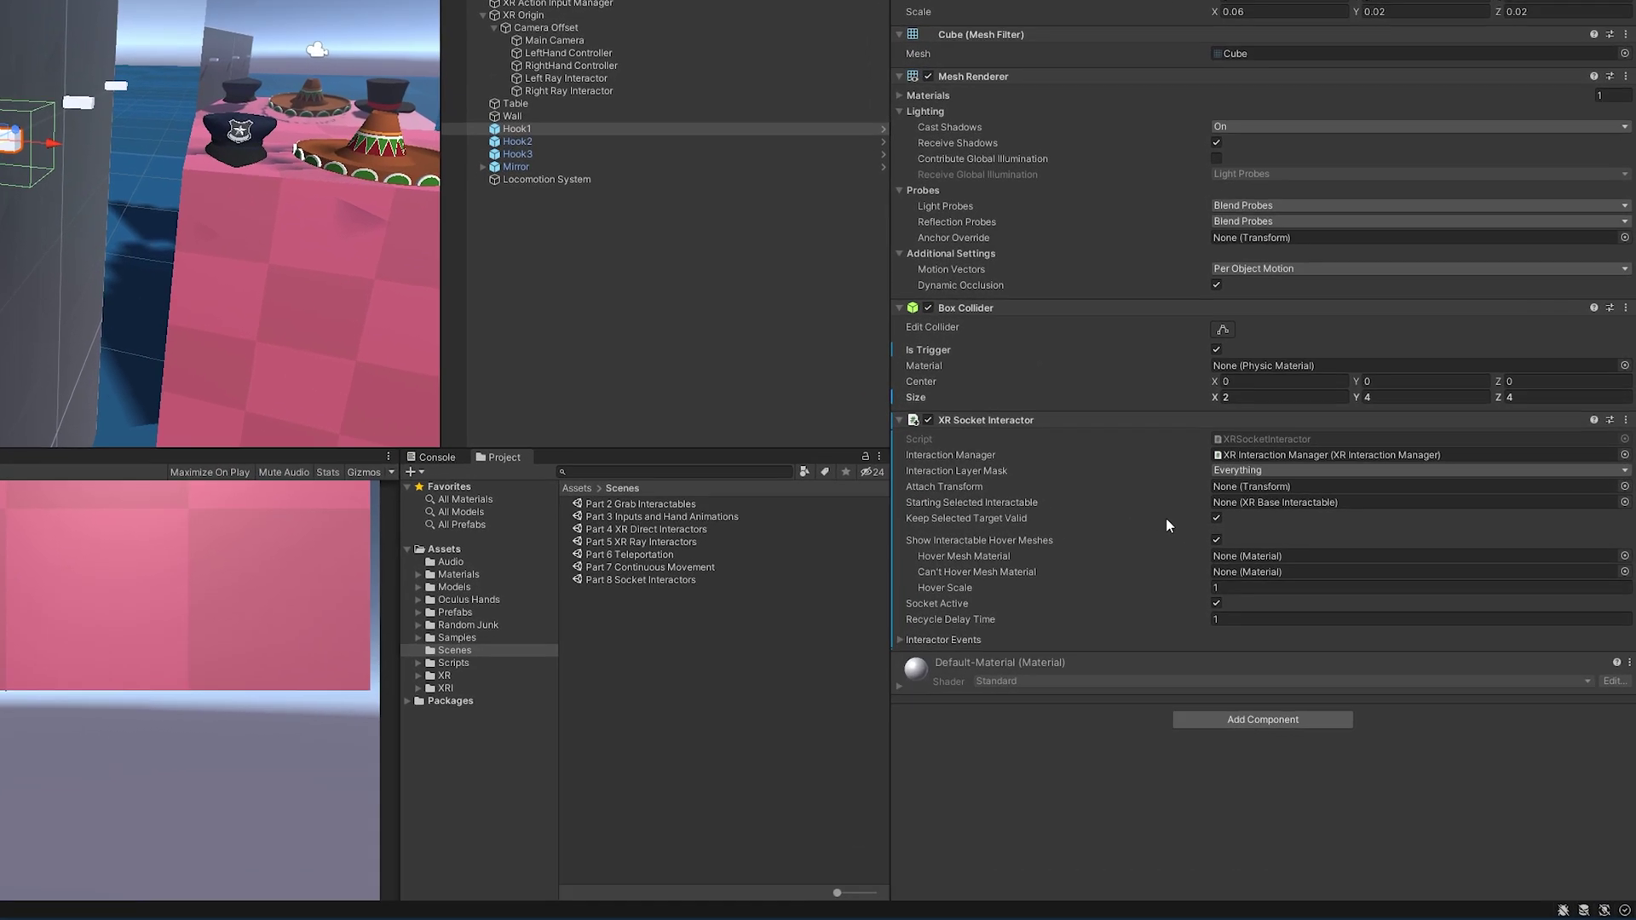
mouse_move(1261, 566)
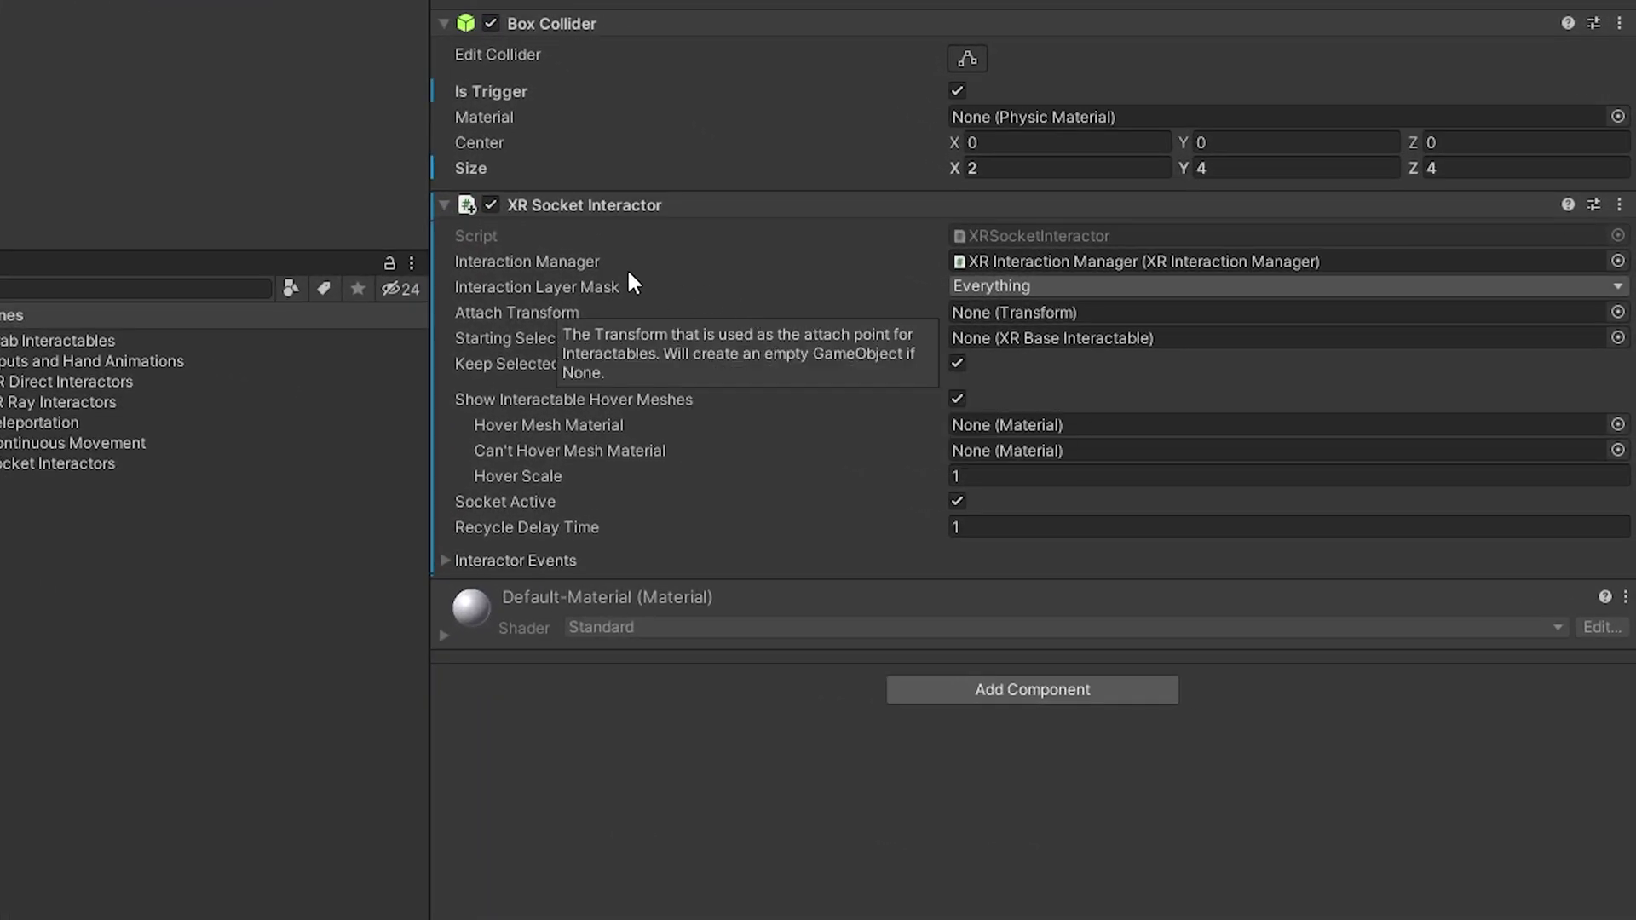
mouse_move(602, 269)
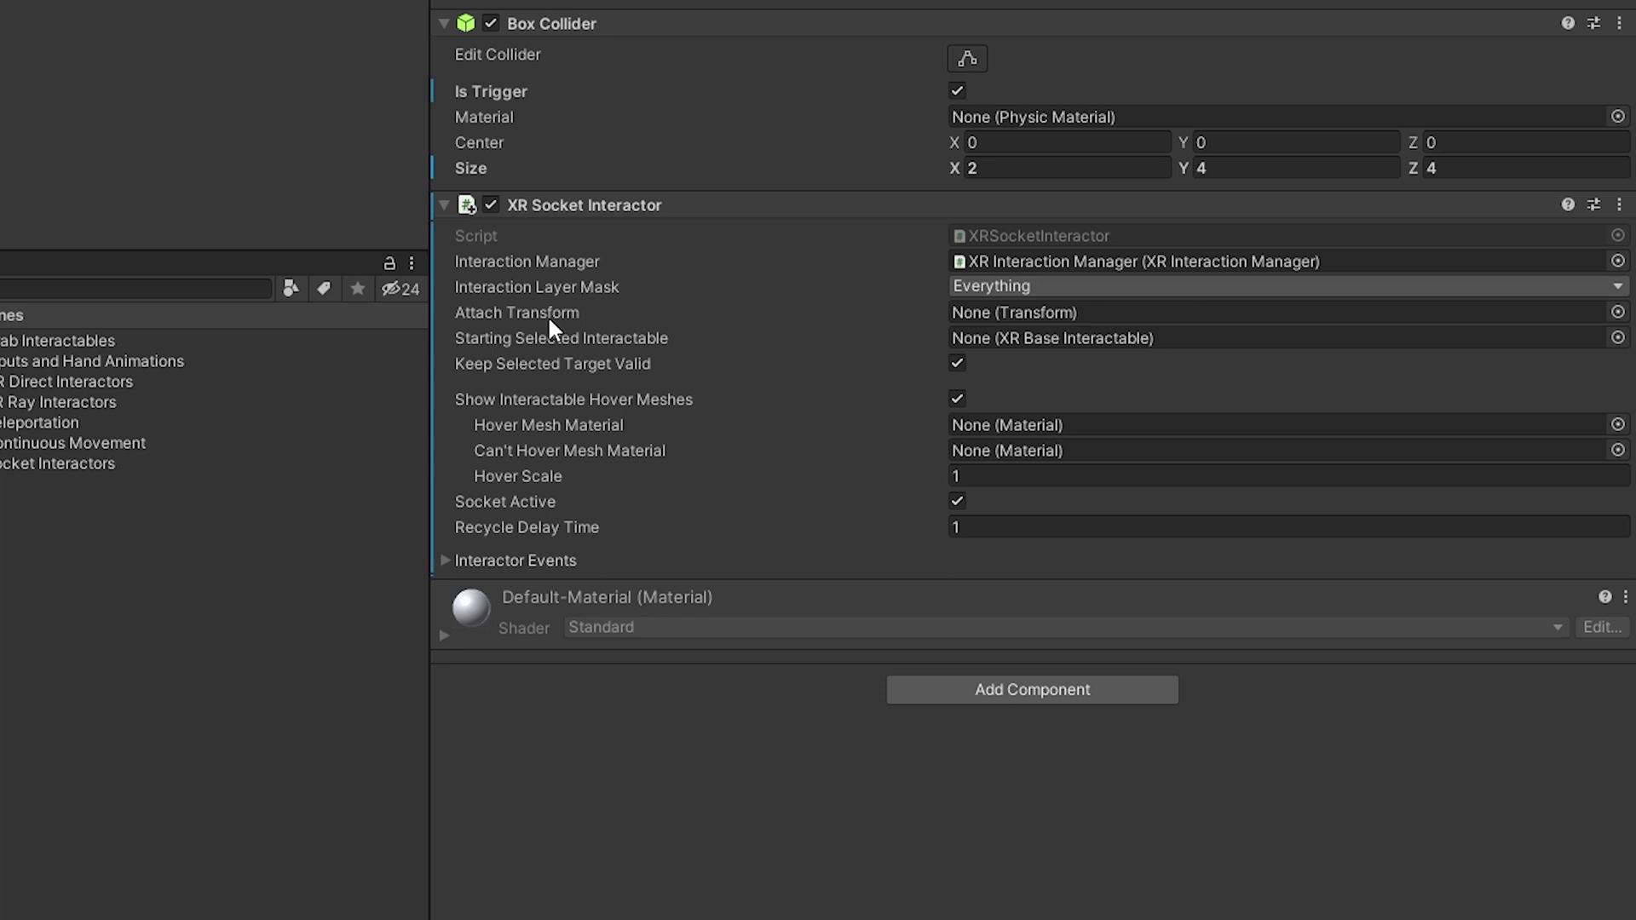
mouse_move(547, 314)
mouse_move(684, 349)
mouse_move(533, 406)
mouse_move(759, 403)
mouse_move(761, 471)
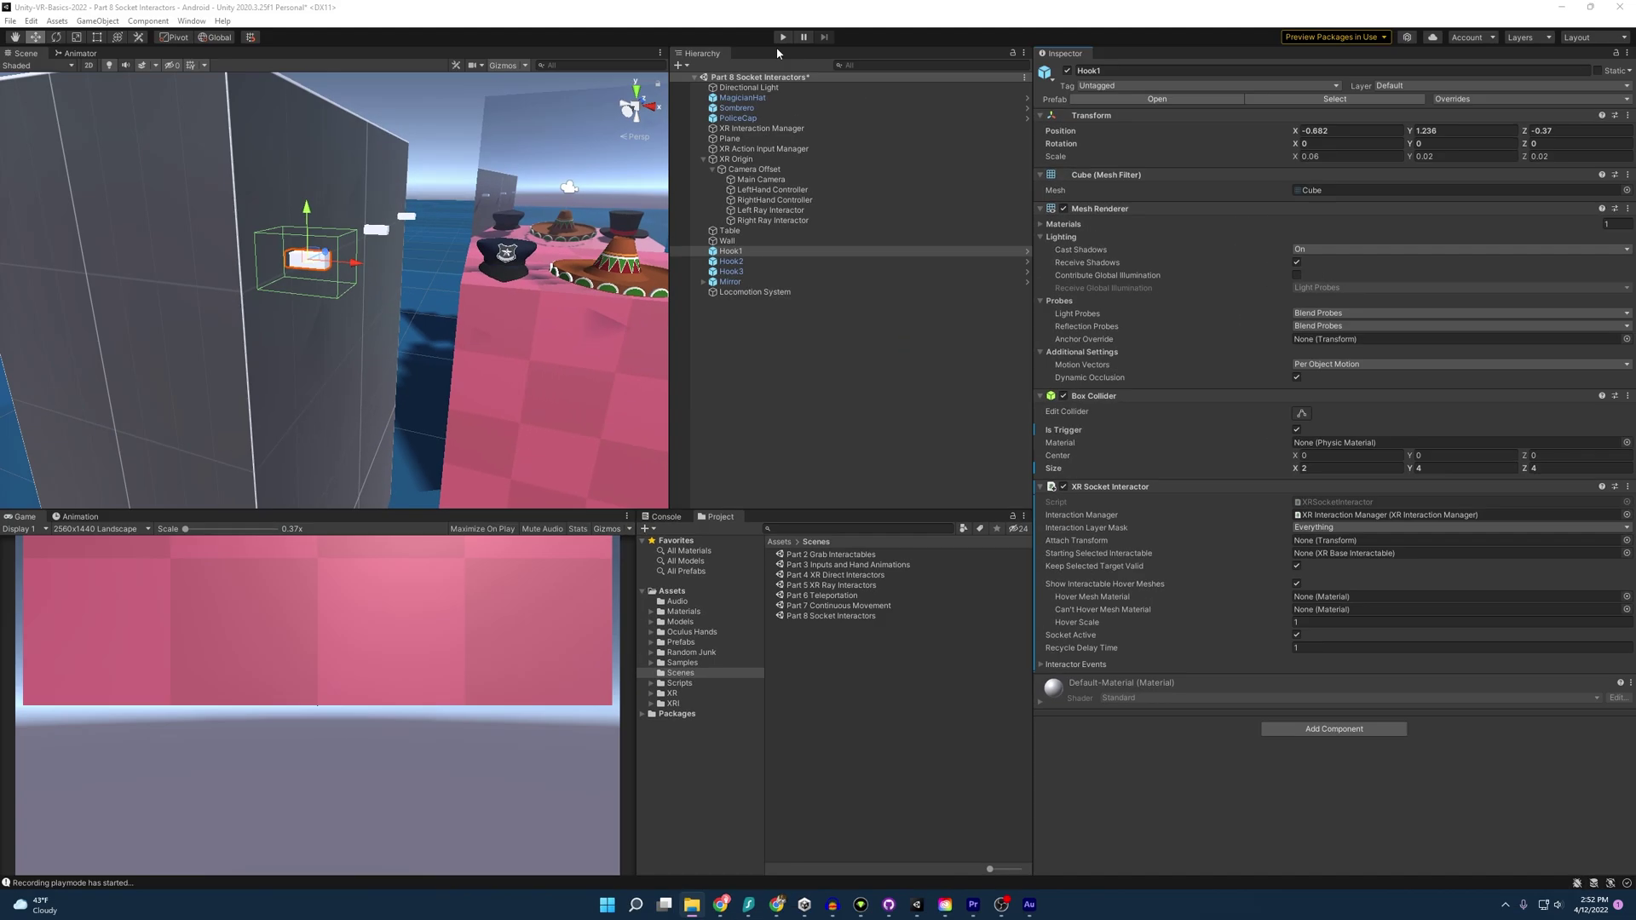
Enter play mode to test the hook sockets.
click(783, 36)
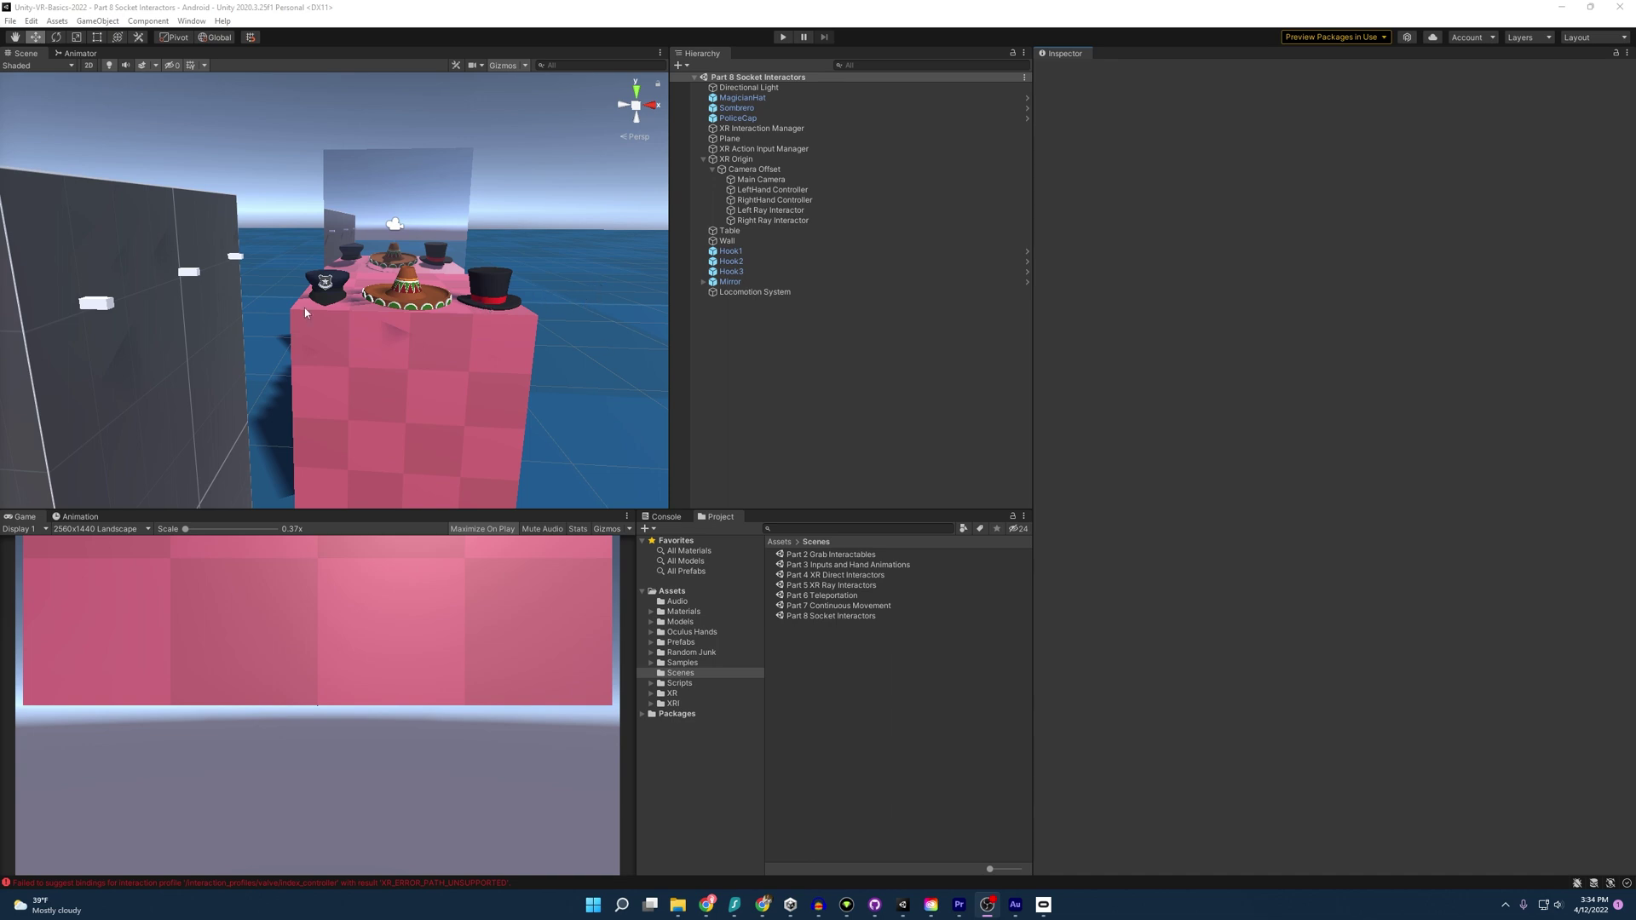
Create an empty child under Hook1 named AttachPoint.
click(88, 303)
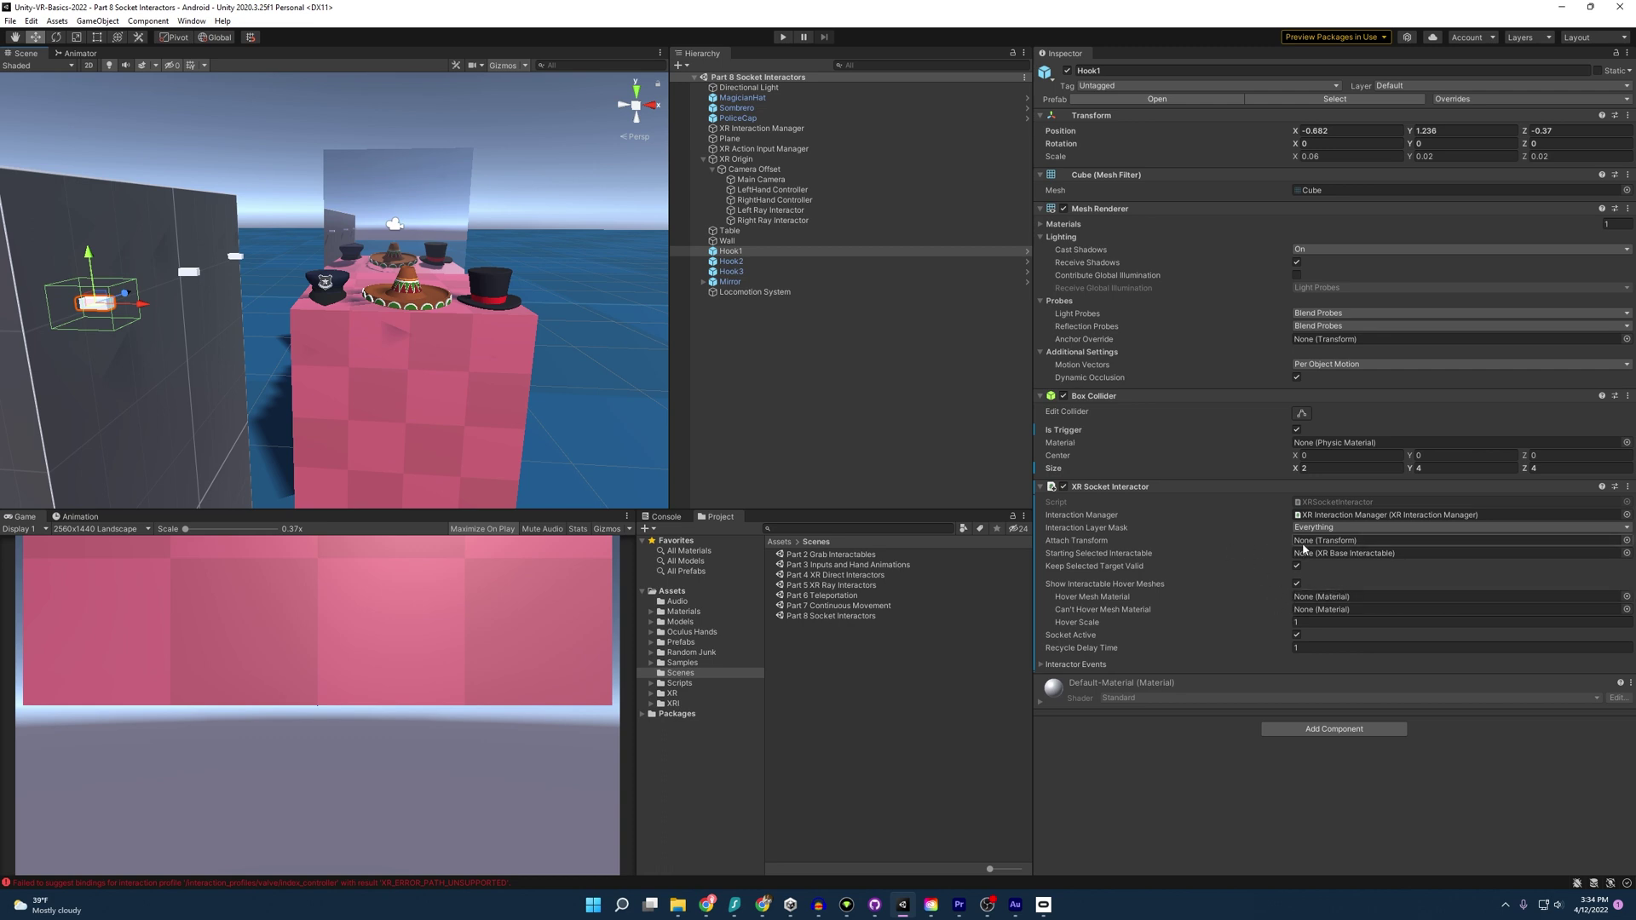
right_click(733, 252)
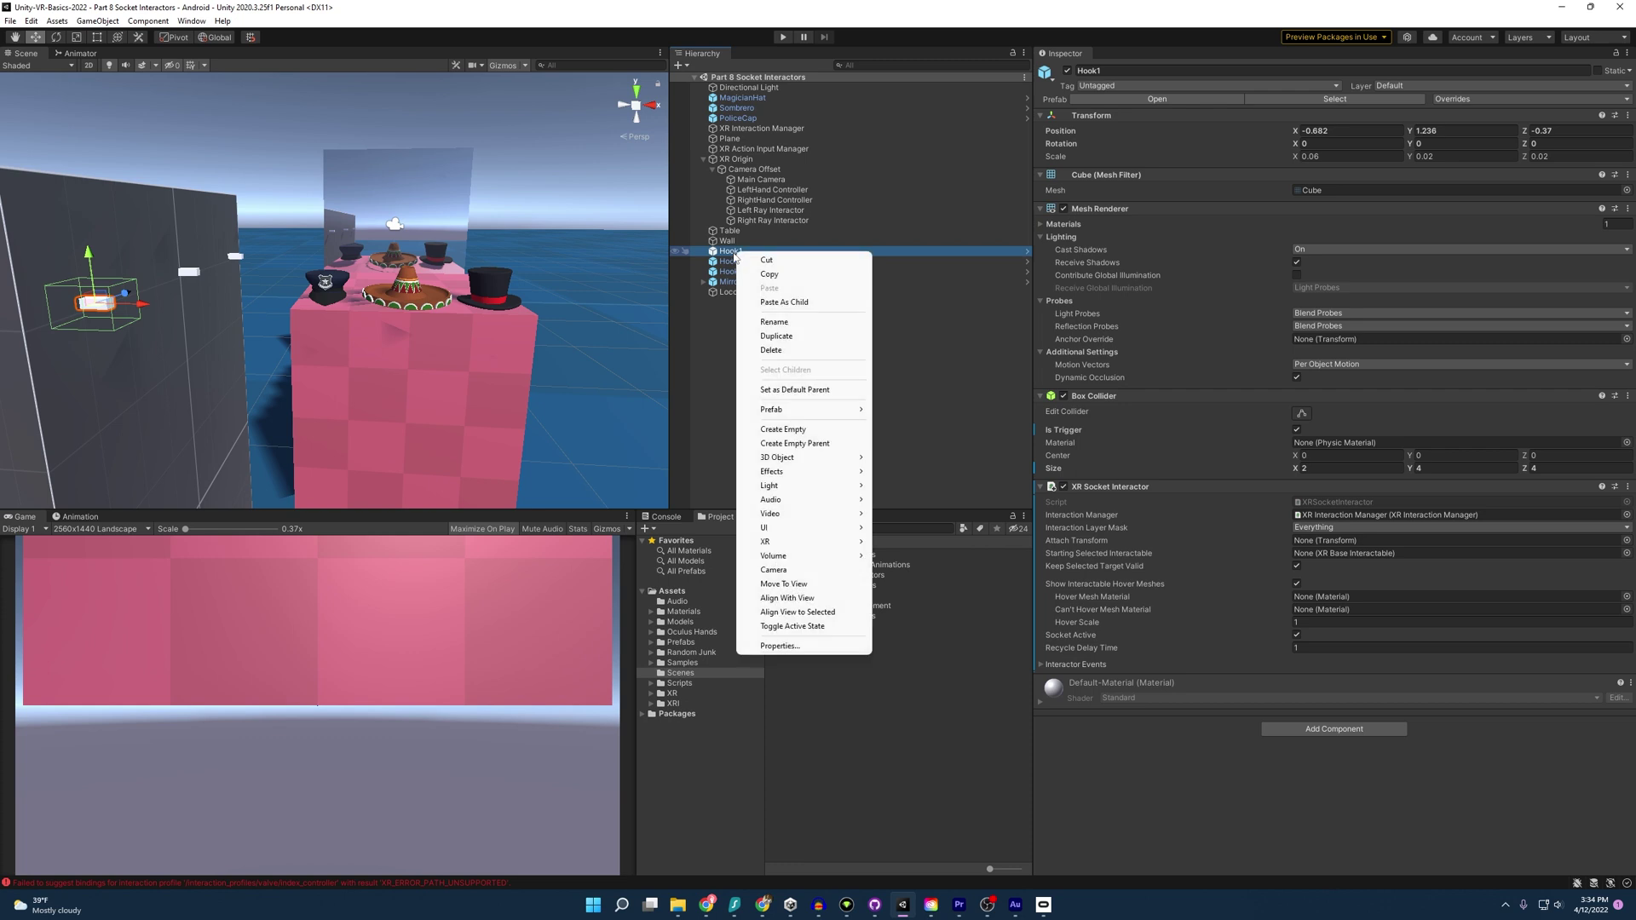
click(814, 436)
text(Att)
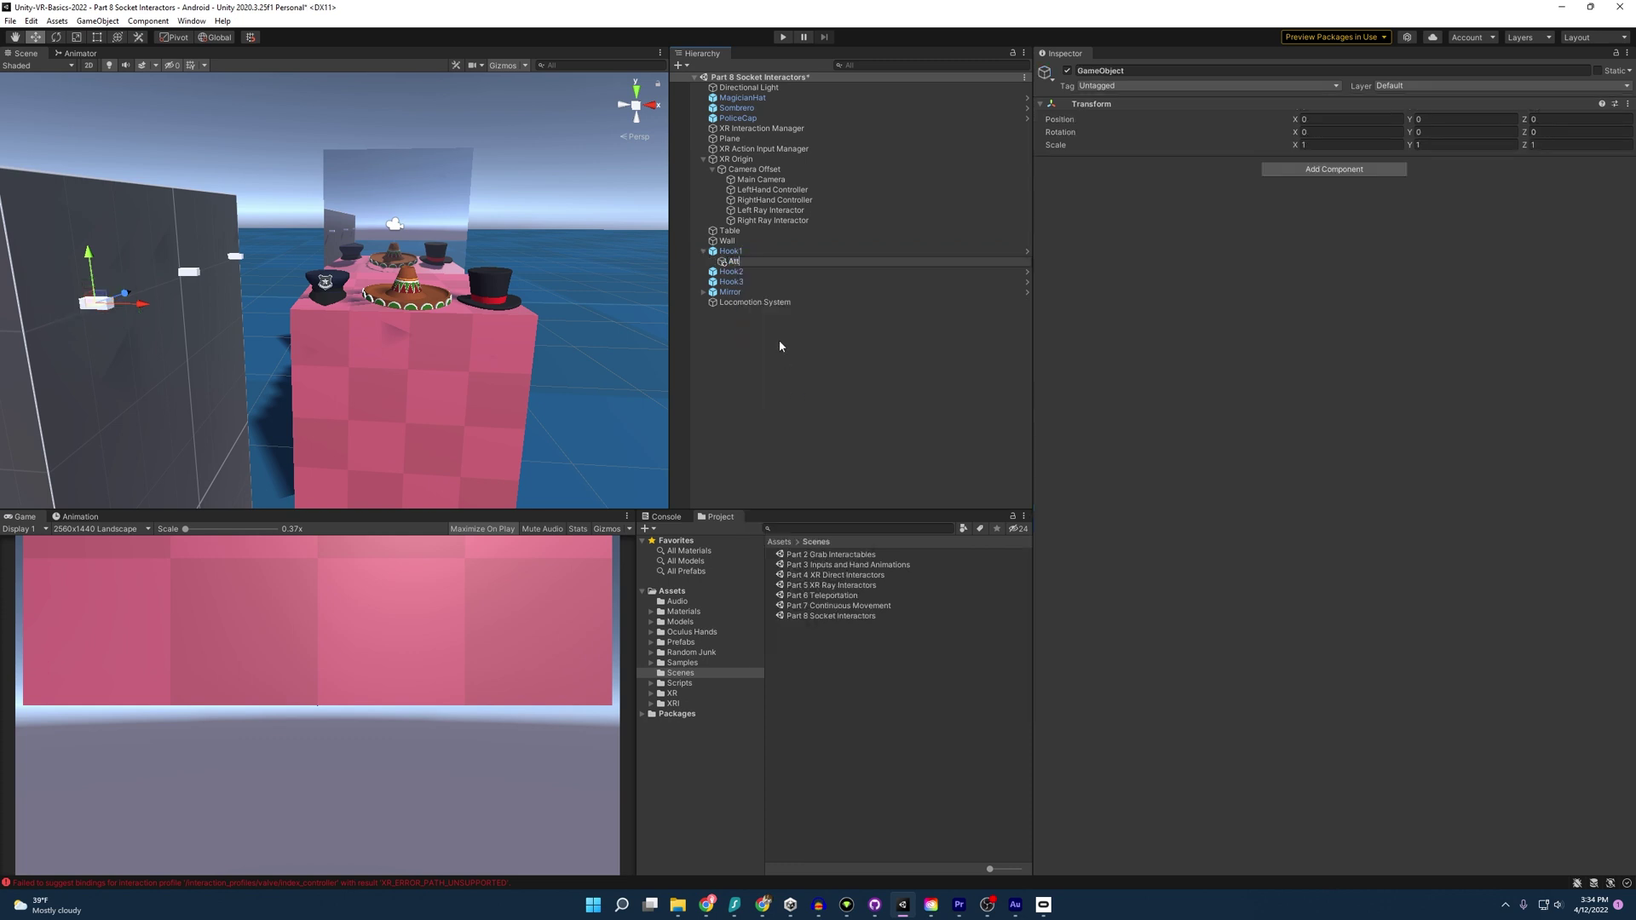
text(achPoint)
key(Return)
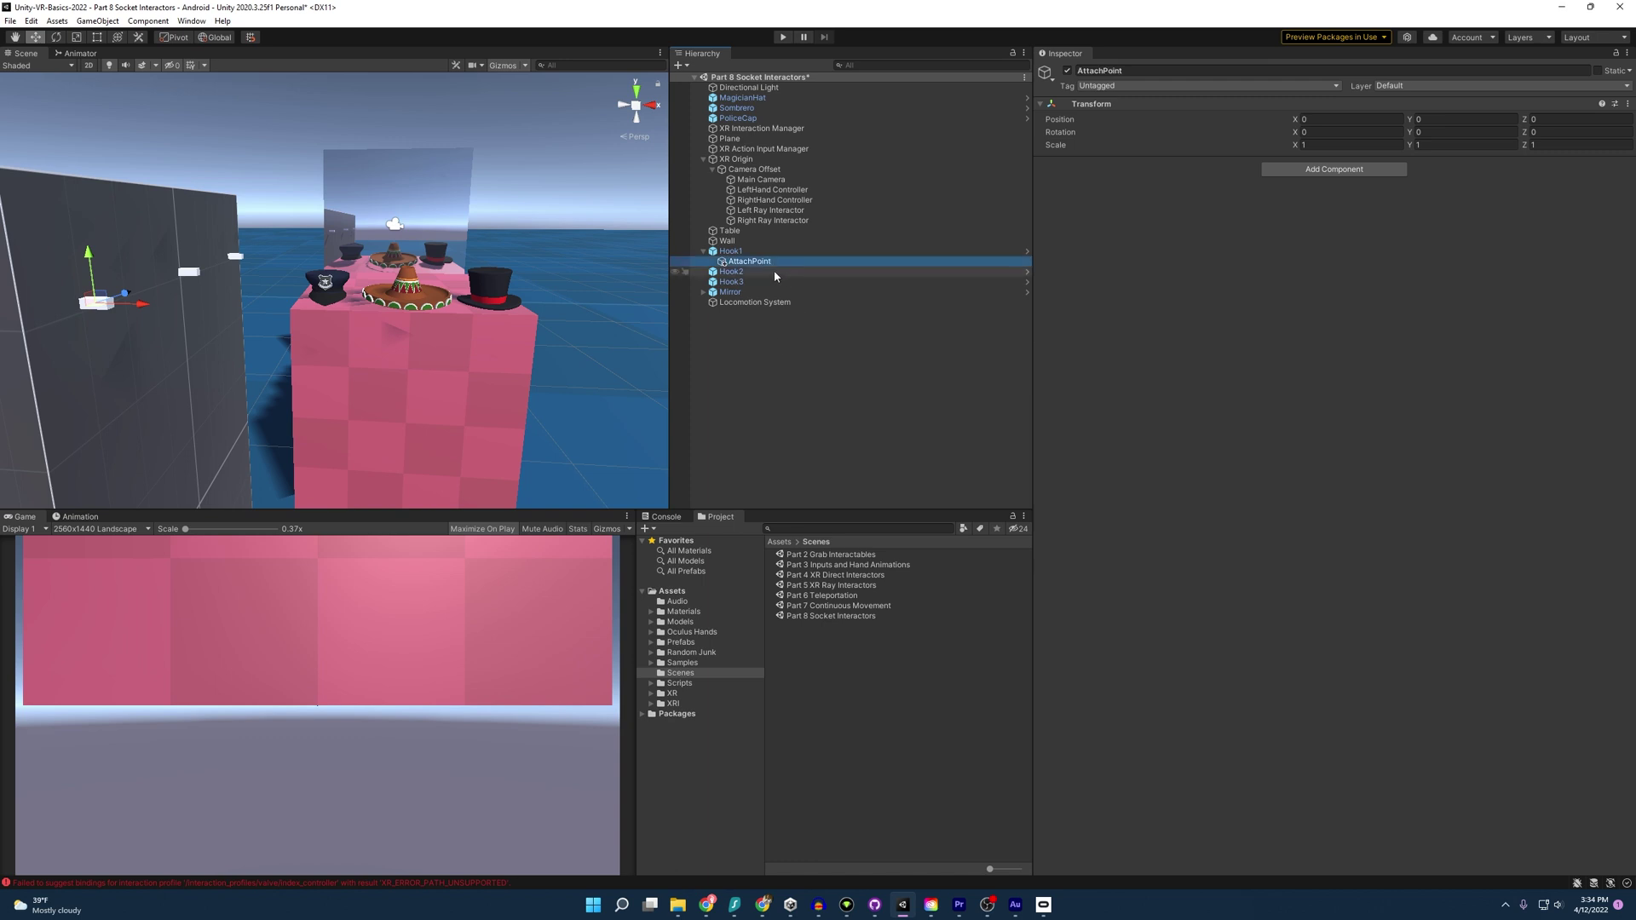
click(774, 271)
click(752, 262)
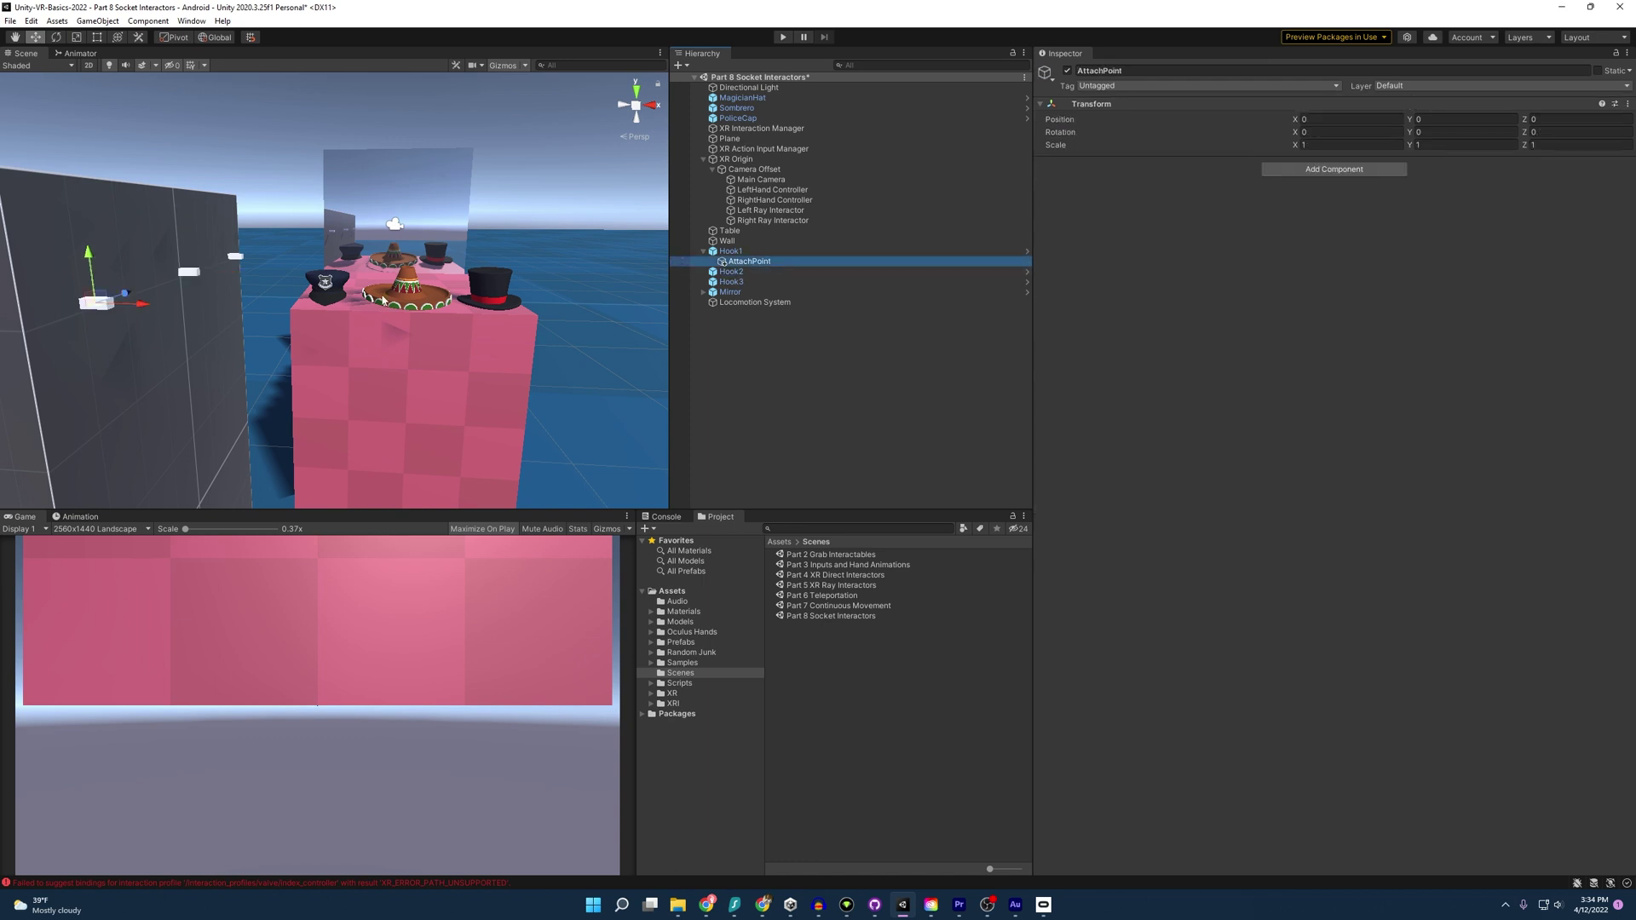
Assign AttachPoint as the Attach Transform of Hook1's XR Socket Interactor.
click(767, 252)
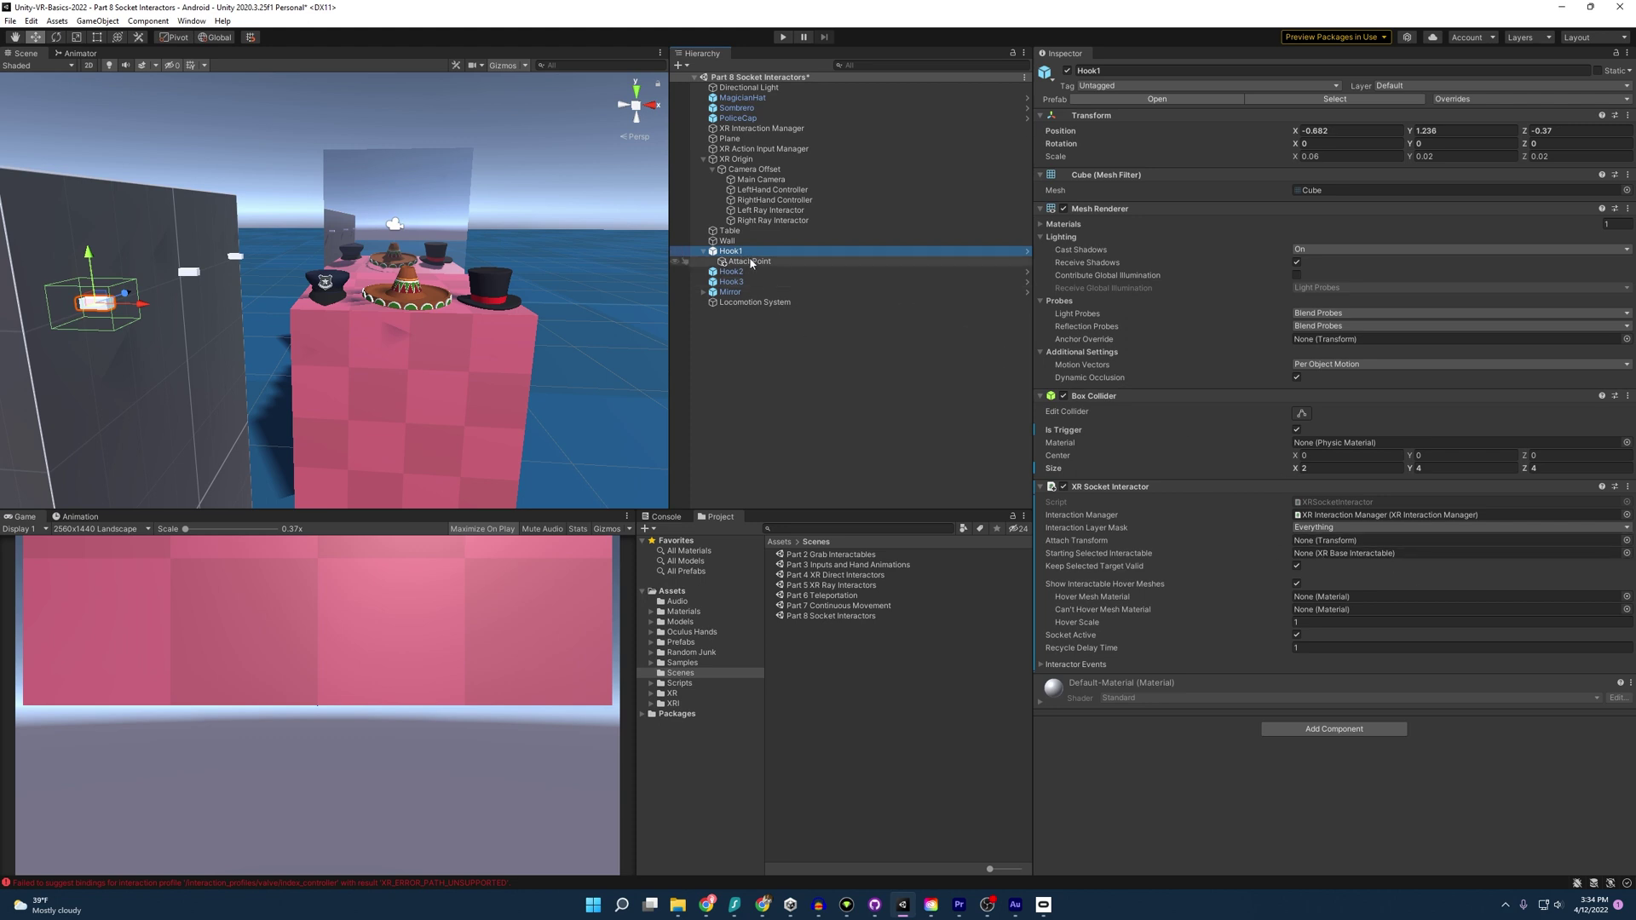
drag(750, 262, 1351, 542)
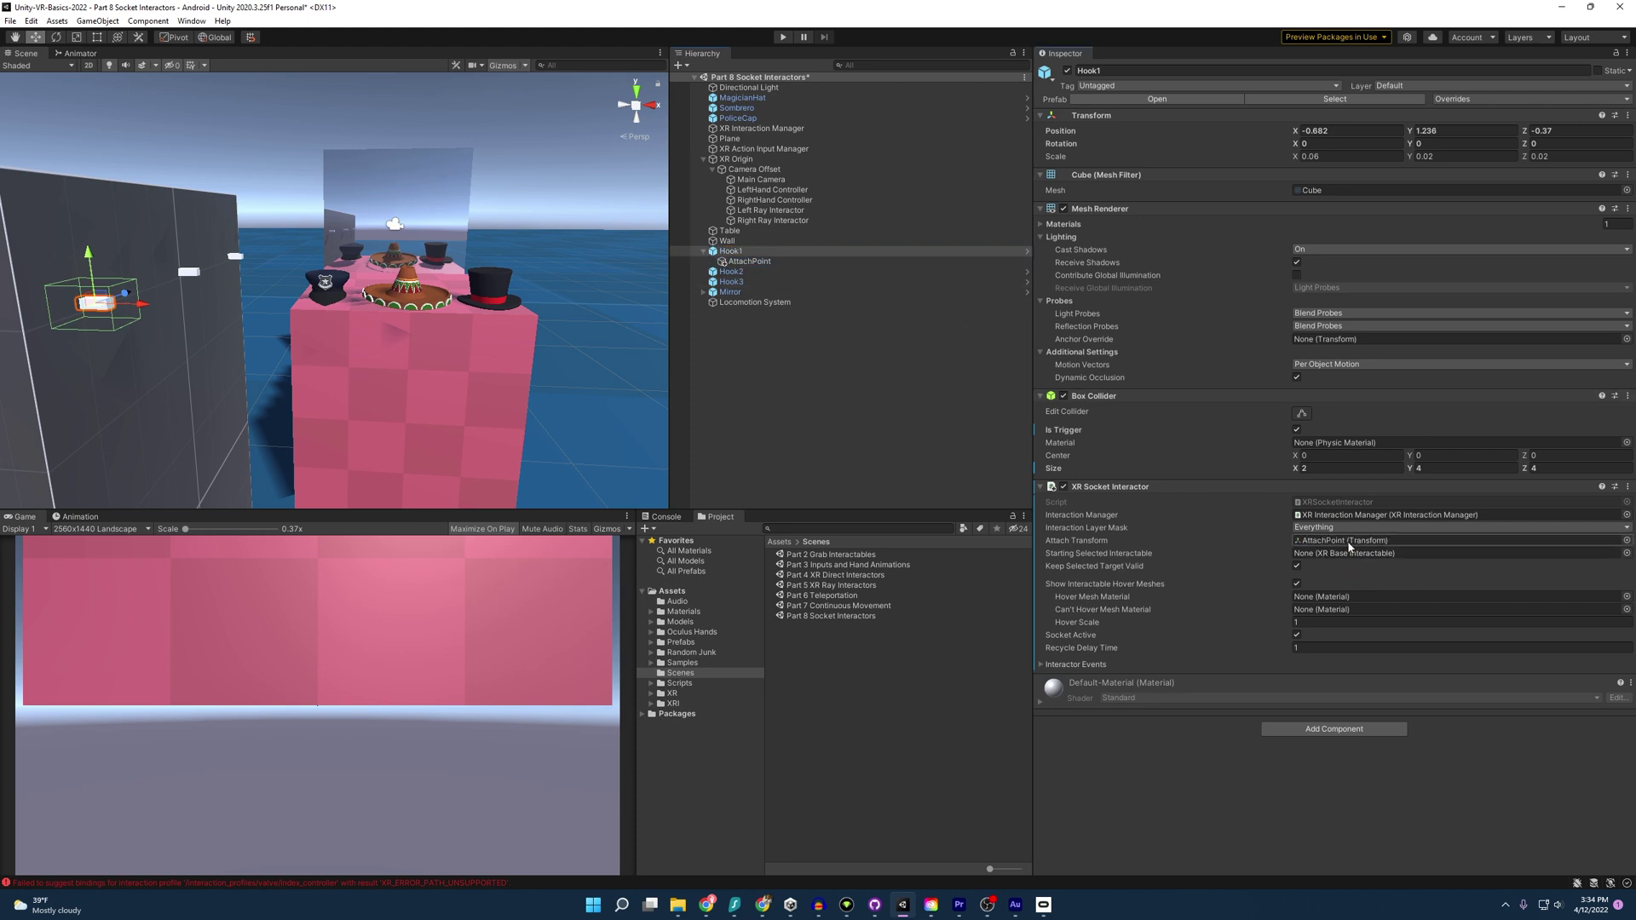
click(755, 260)
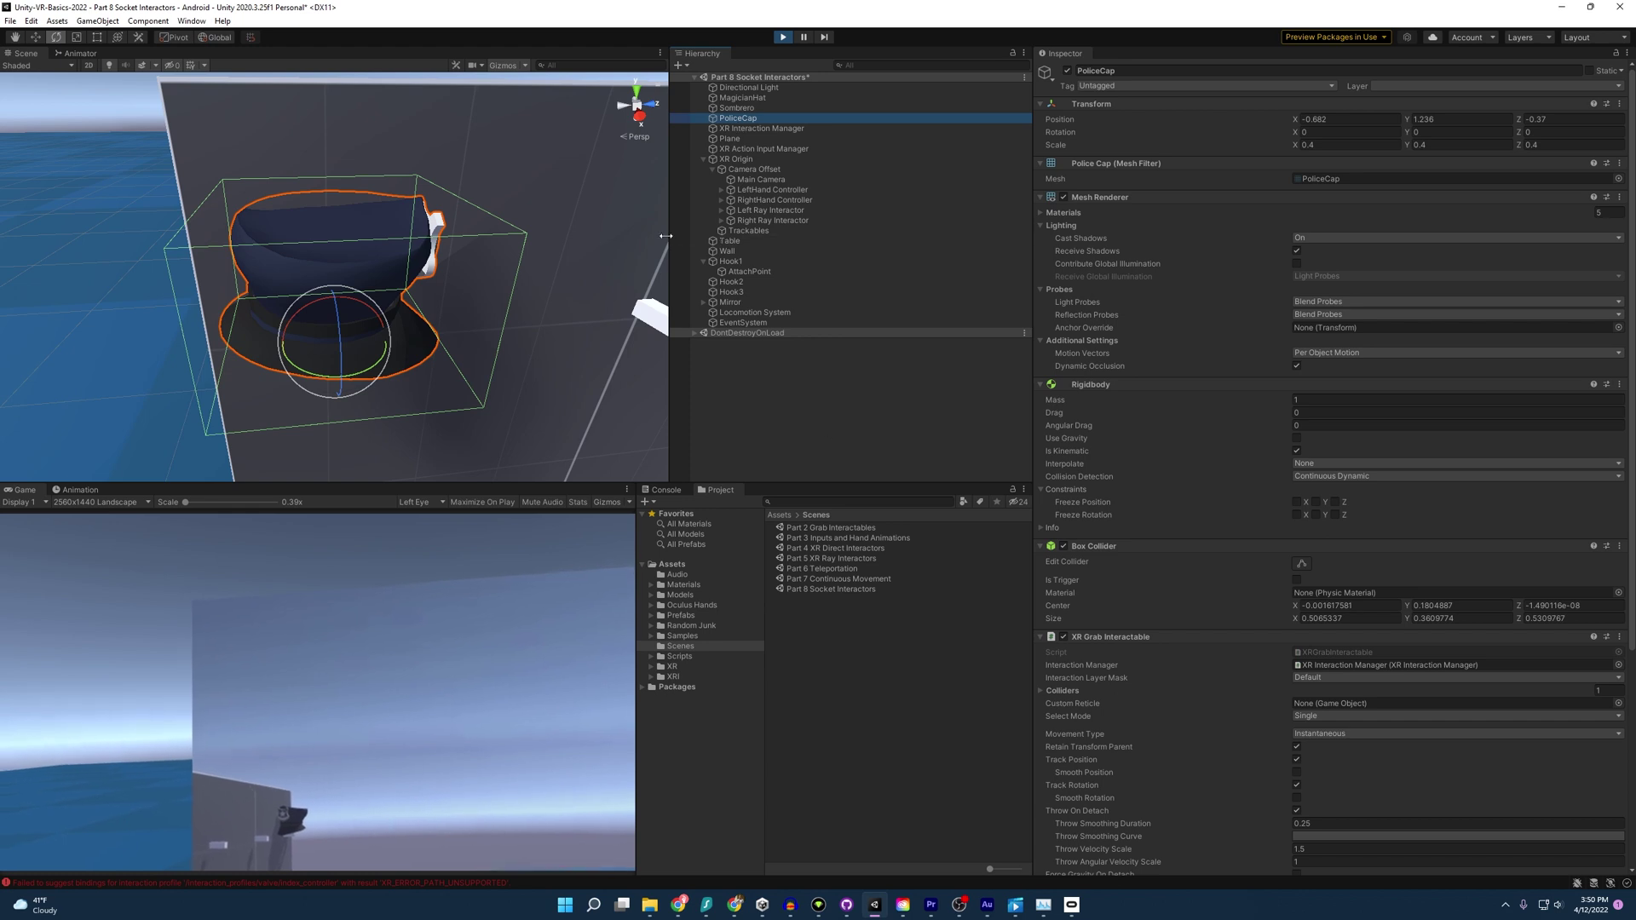
In play mode, rotate AttachPoint about 90 degrees on X so the police cap turns toward the wall.
click(747, 262)
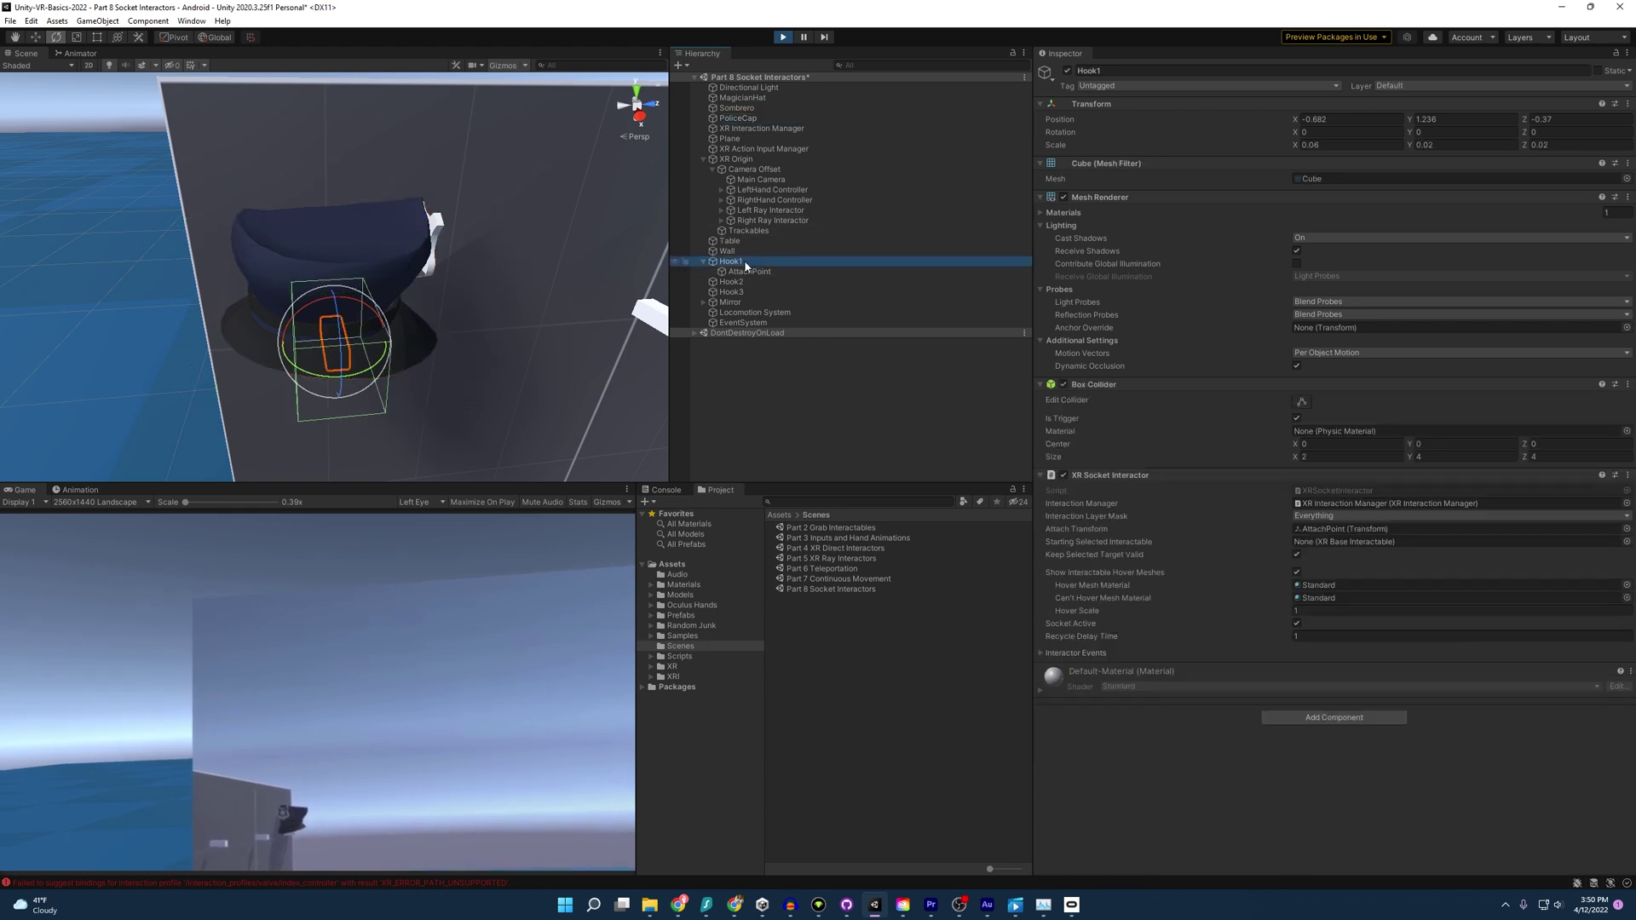
click(757, 271)
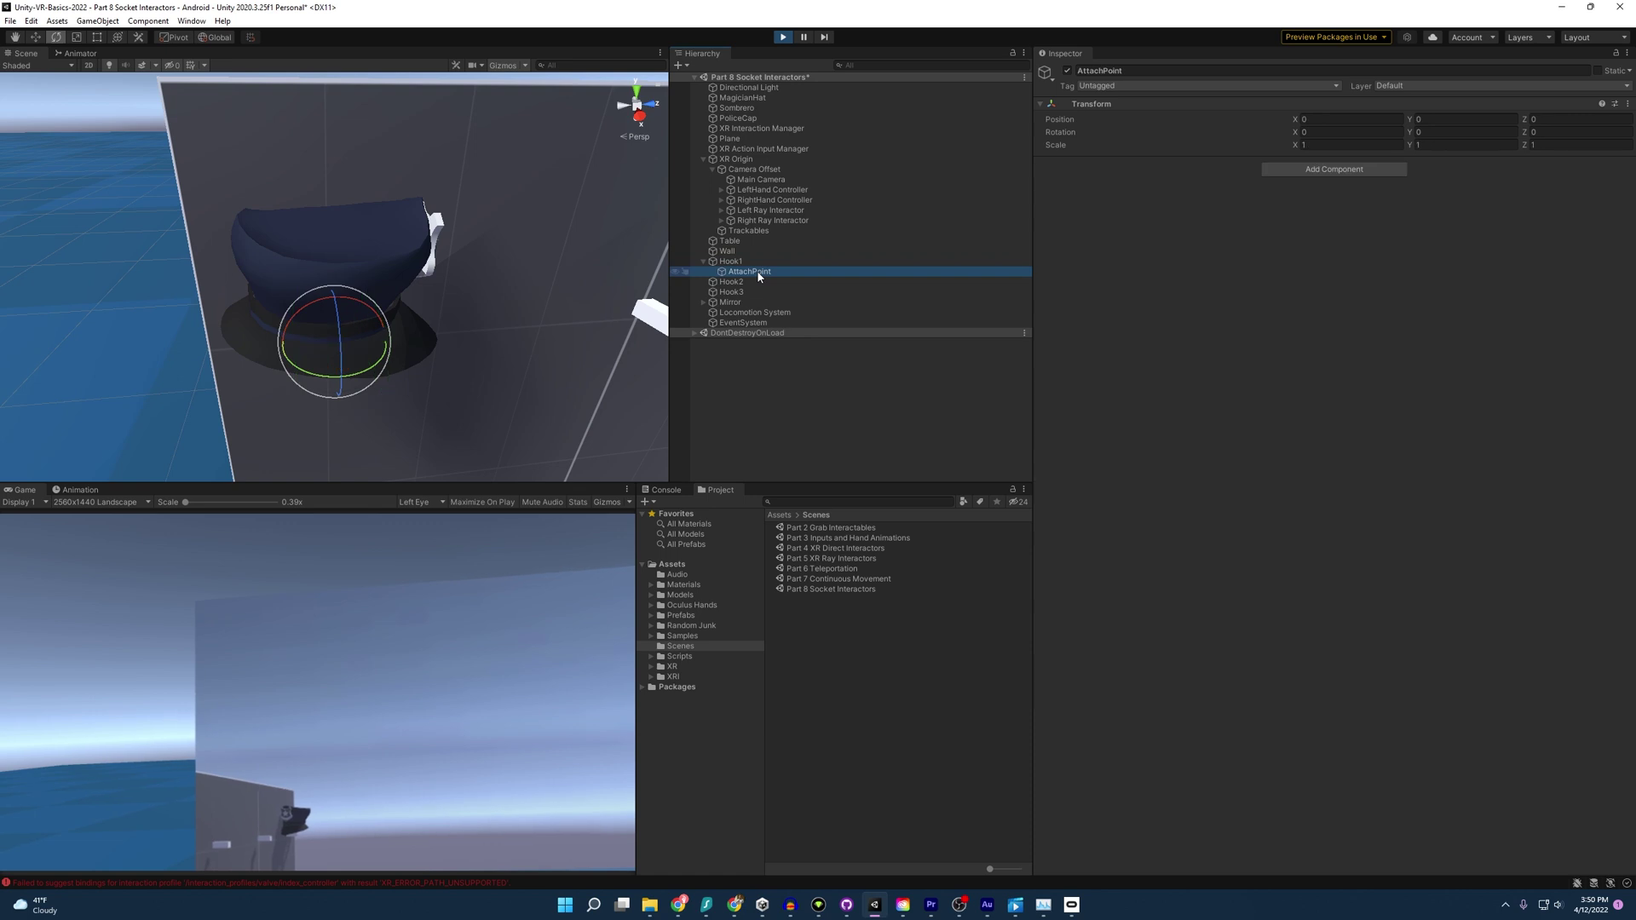
click(749, 261)
click(750, 271)
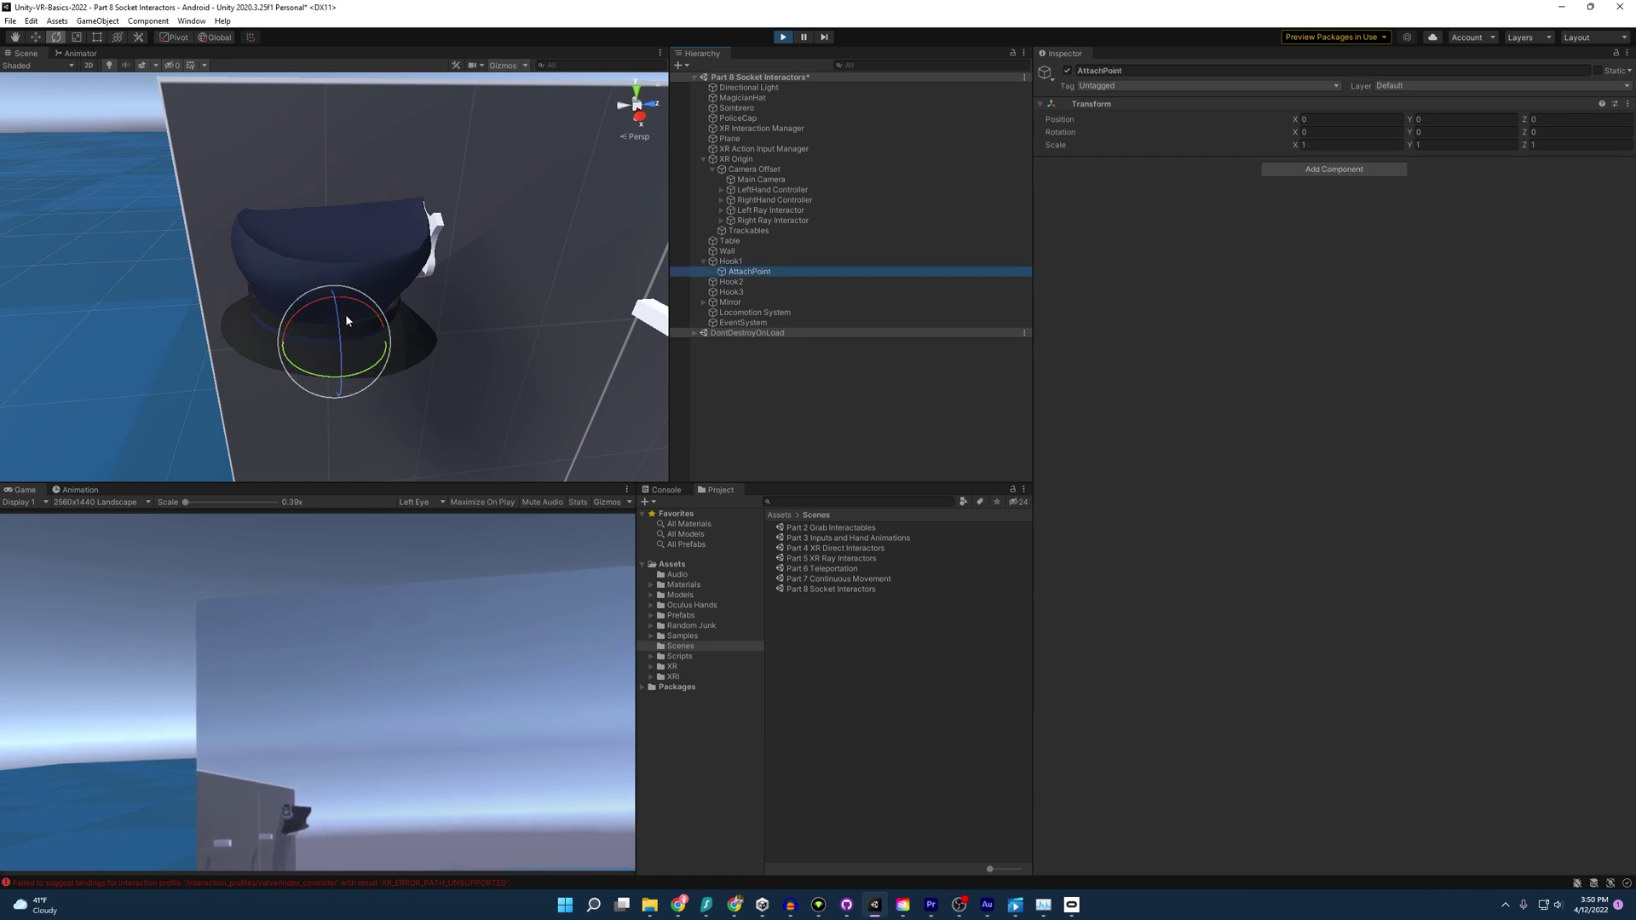
drag(346, 315, 596, 349)
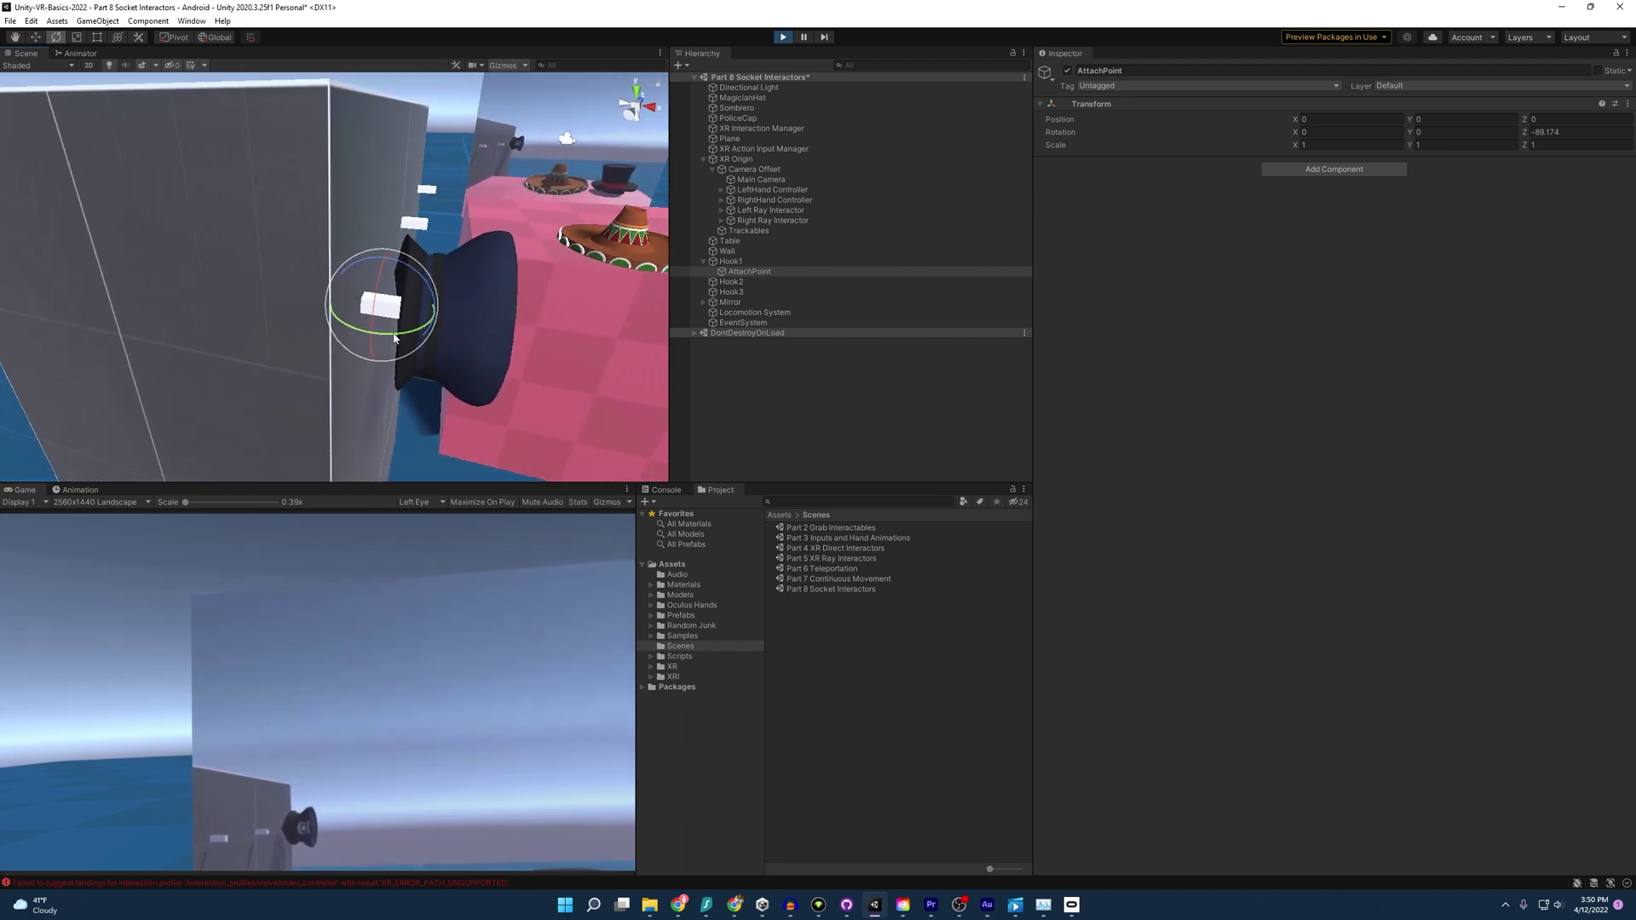
drag(375, 327, 311, 271)
key(w)
click(311, 271)
key(f)
click(749, 271)
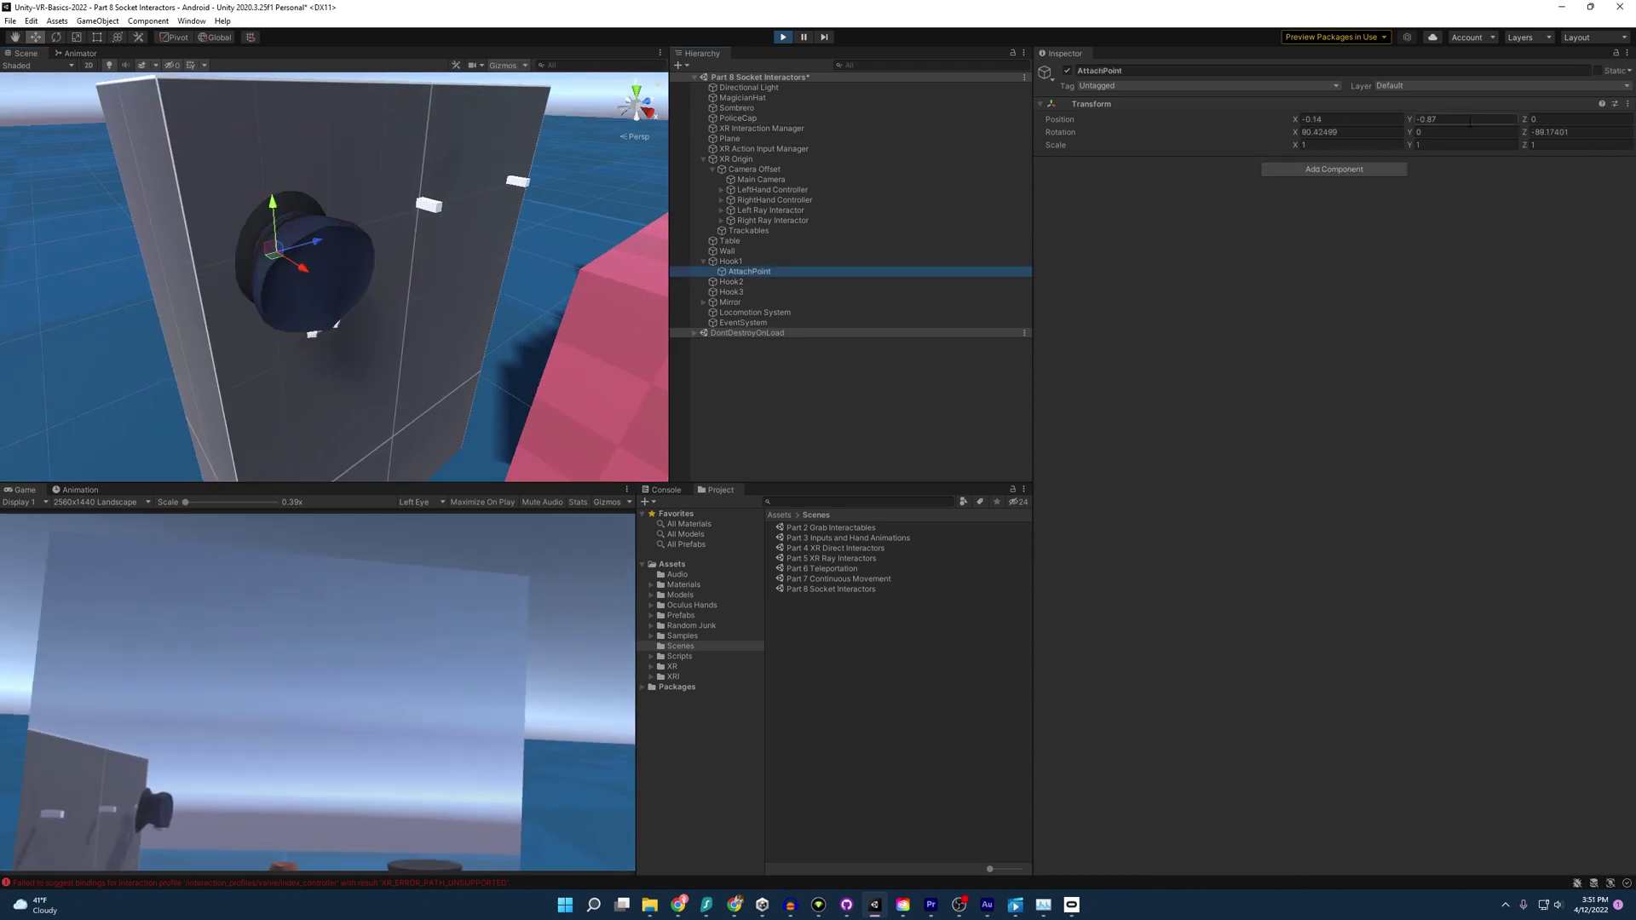
Set AttachPoint's Z rotation to -90, copy its Transform component, and exit play mode.
double_click(1589, 139)
text(-90)
key(Return)
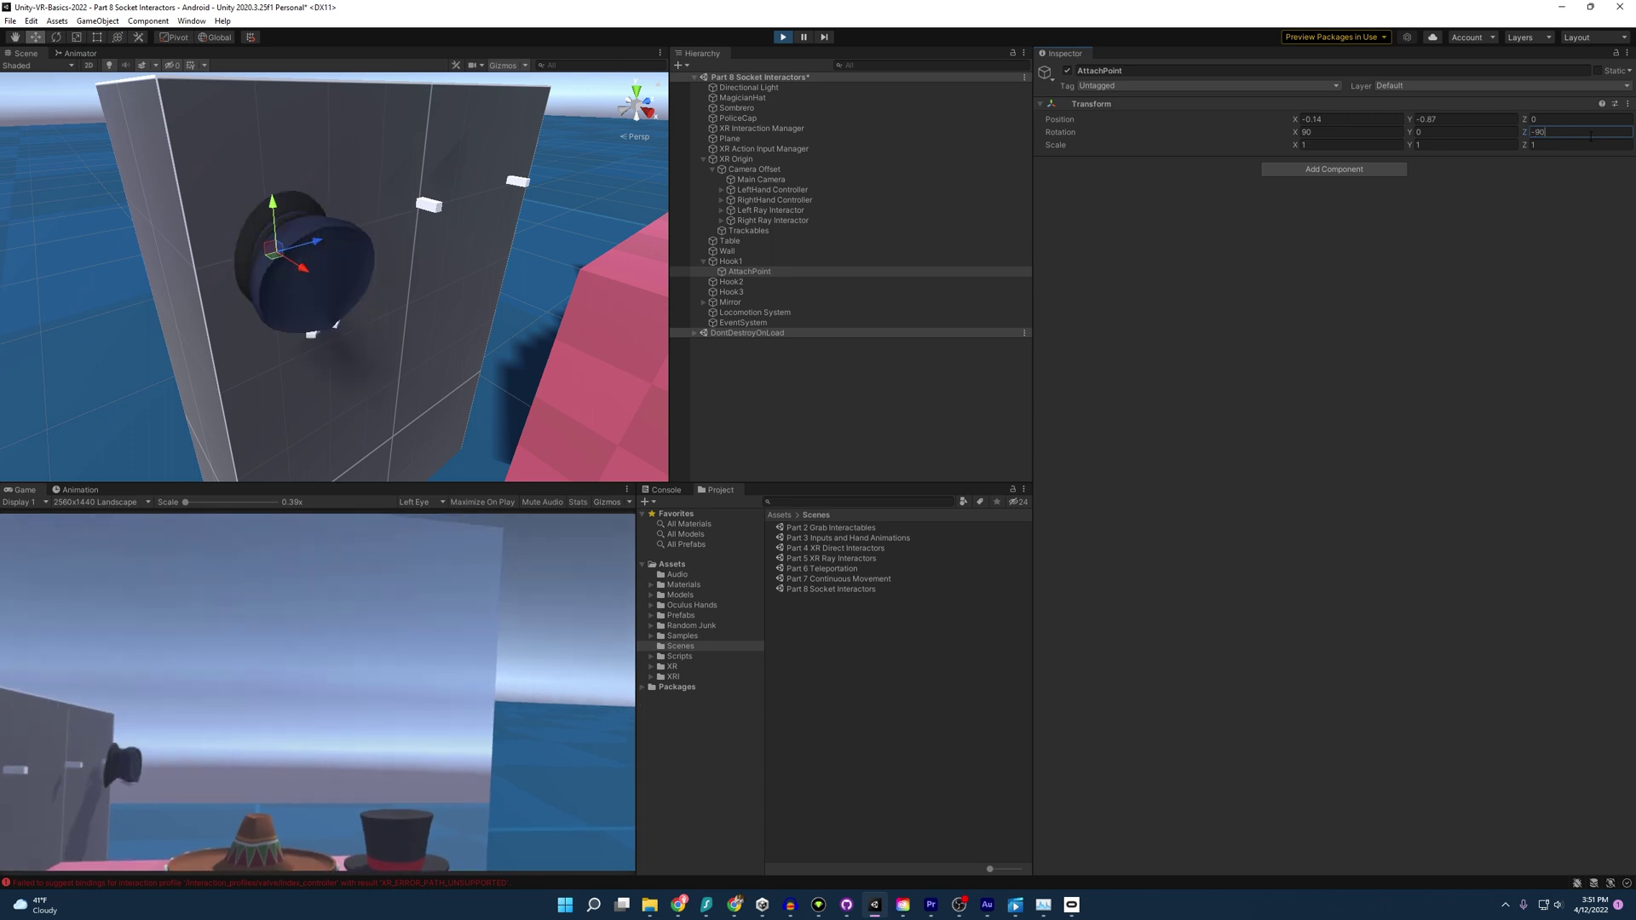
right_click(1107, 108)
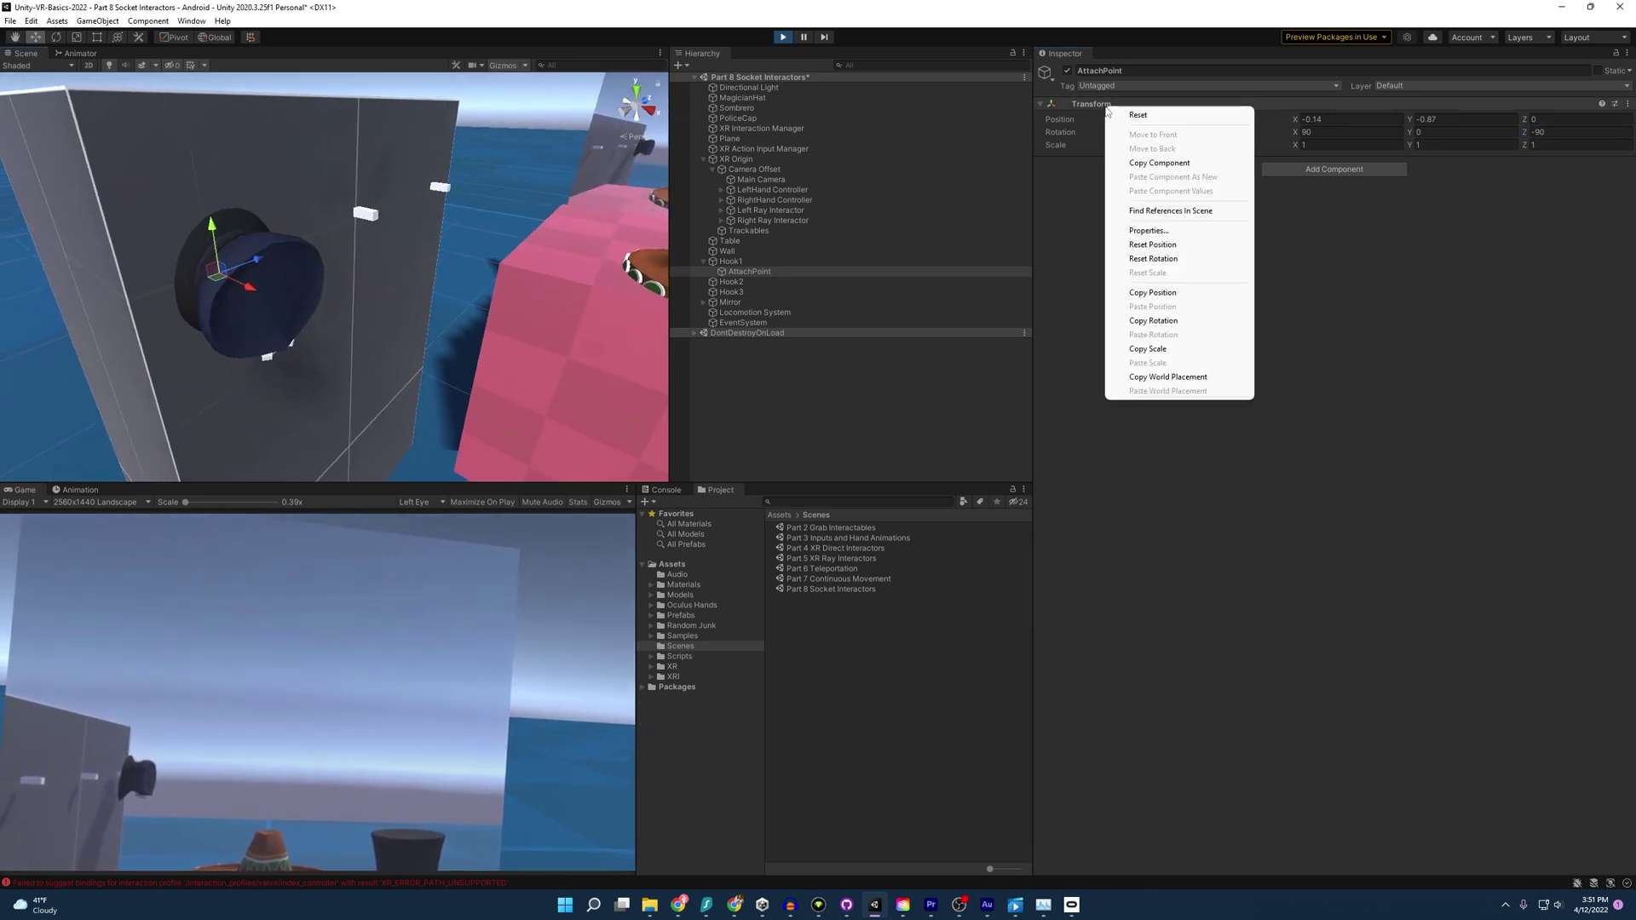
click(1145, 163)
key(ctrl+p)
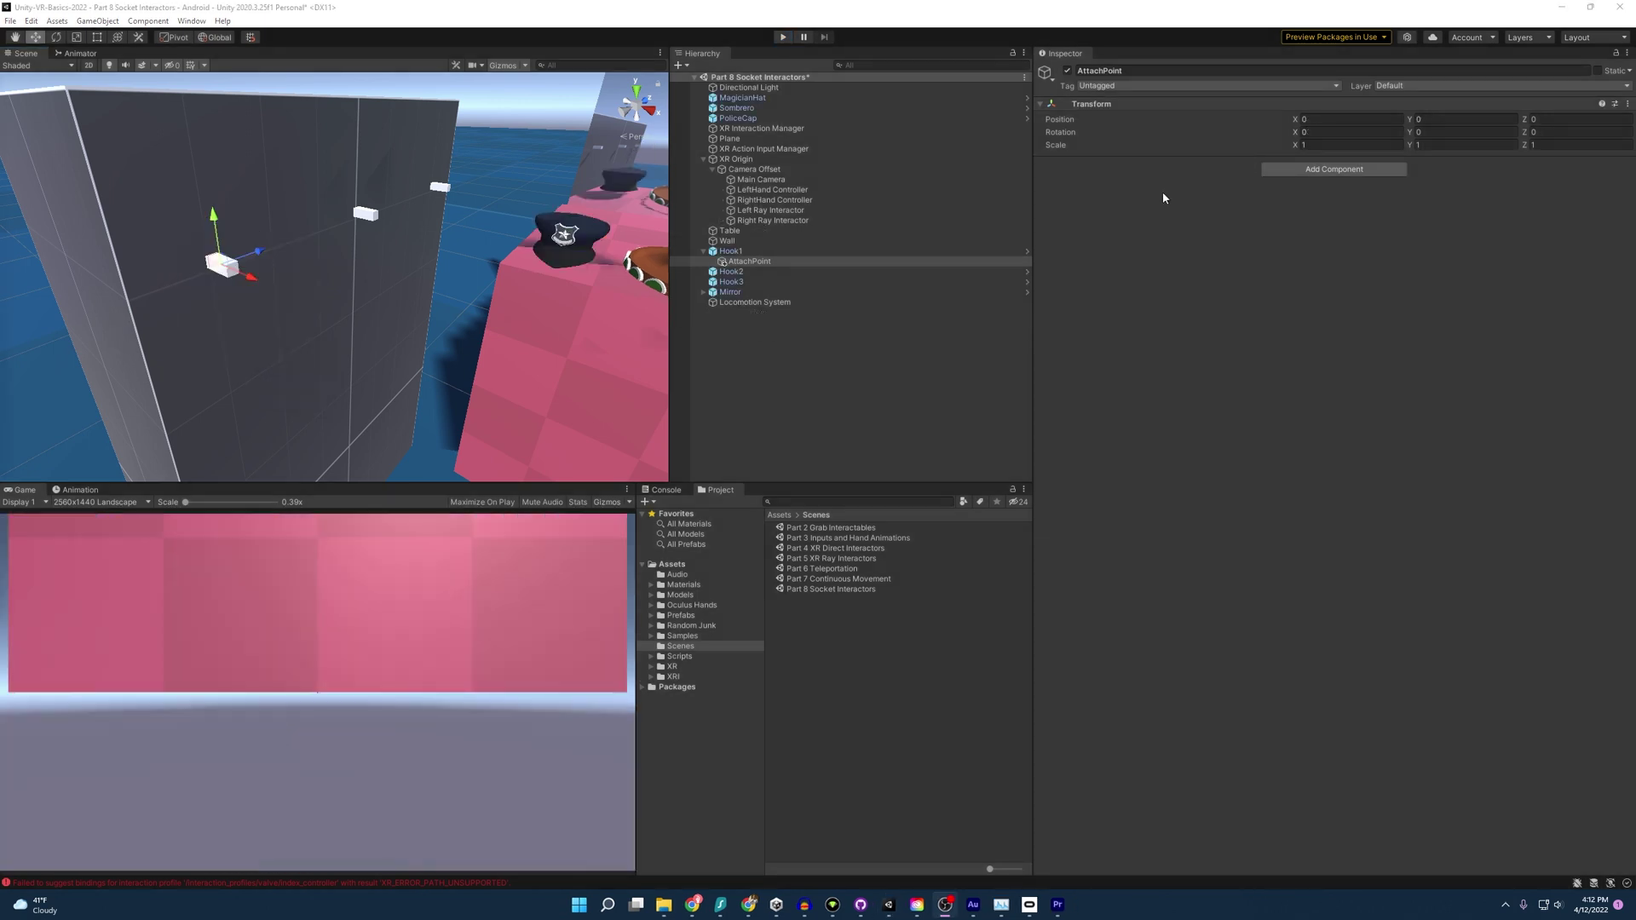
Paste the copied Transform values onto AttachPoint (position -0.14, -0.87, 0; rotation 90, 0, -90).
click(752, 261)
right_click(1111, 105)
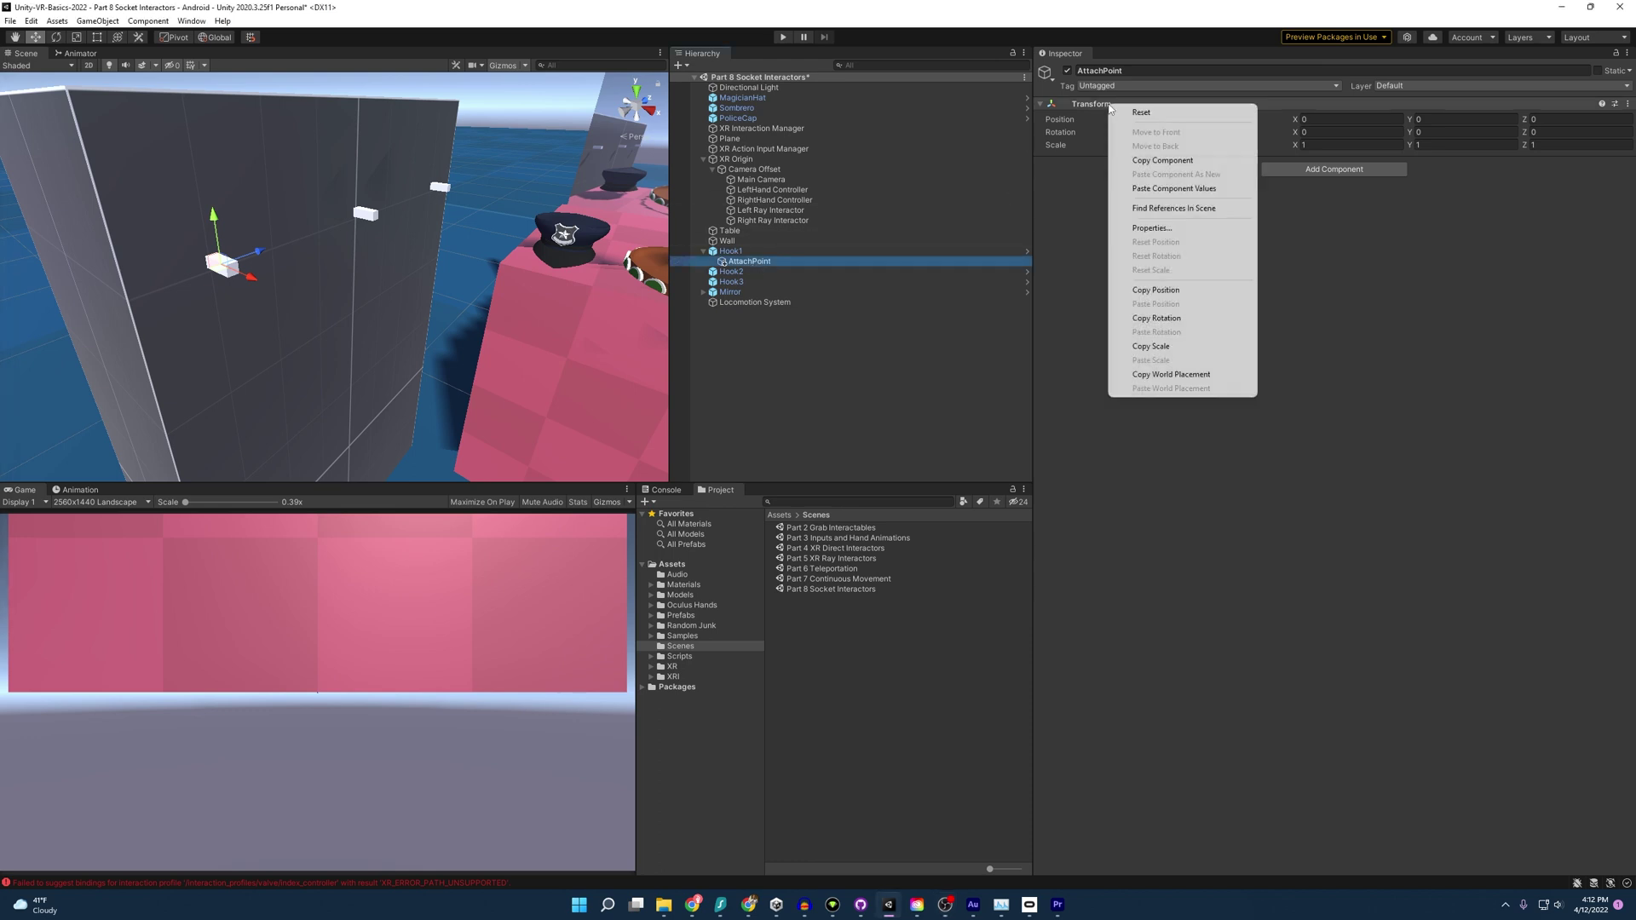
click(1214, 189)
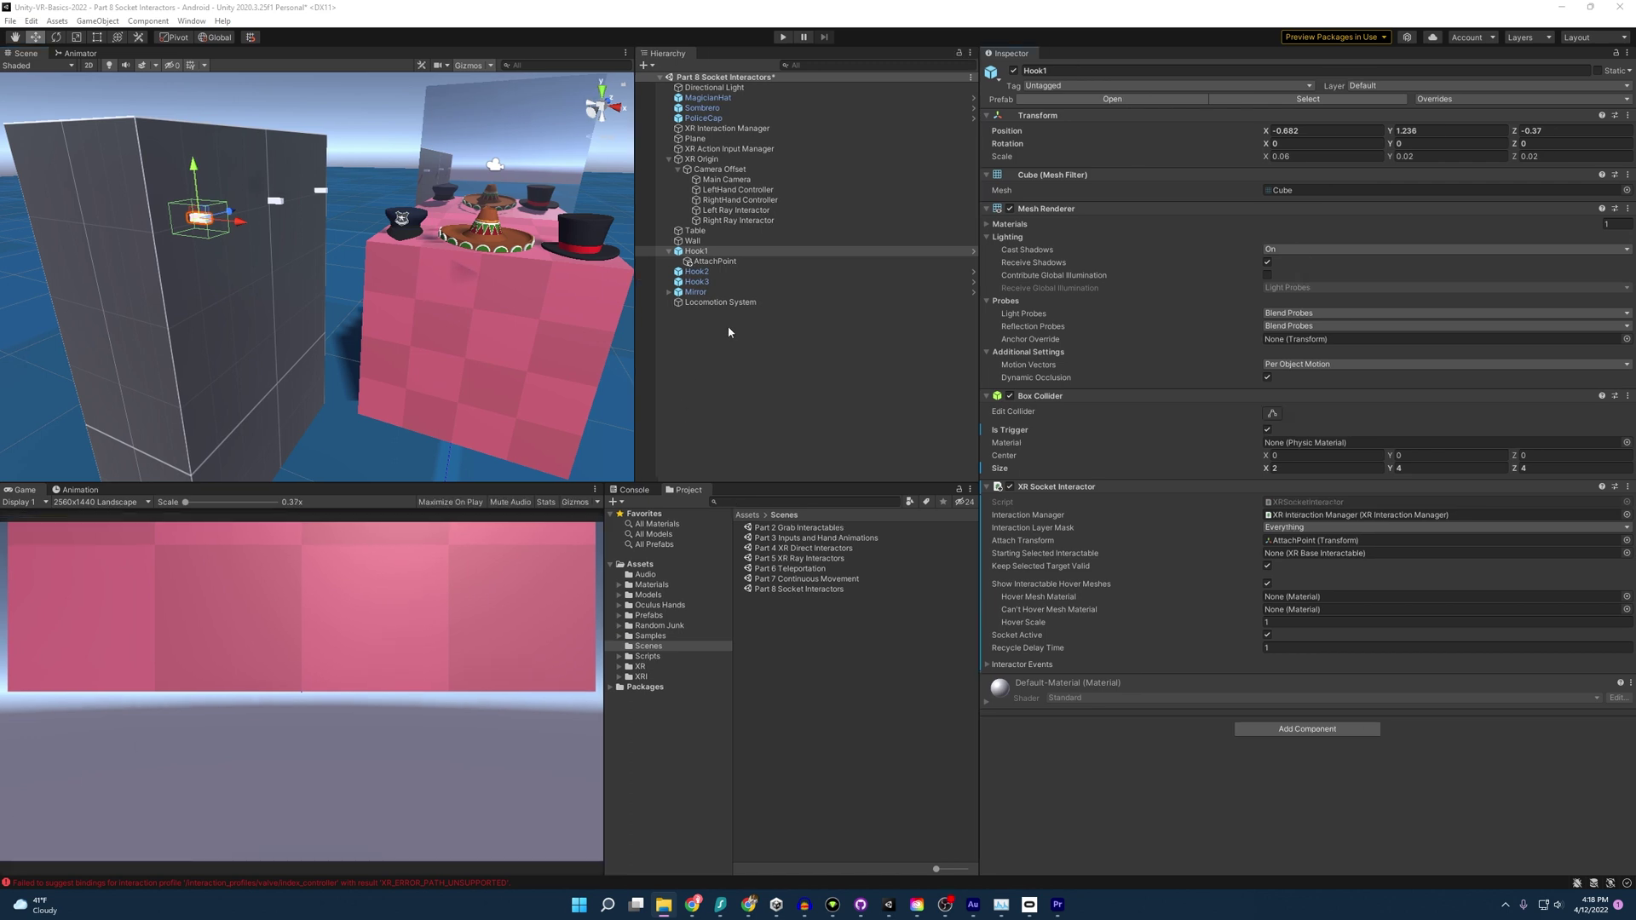
Set Hook1's socket Interaction Layer Mask to Nothing, then Hat only, and select the PoliceCap.
click(703, 253)
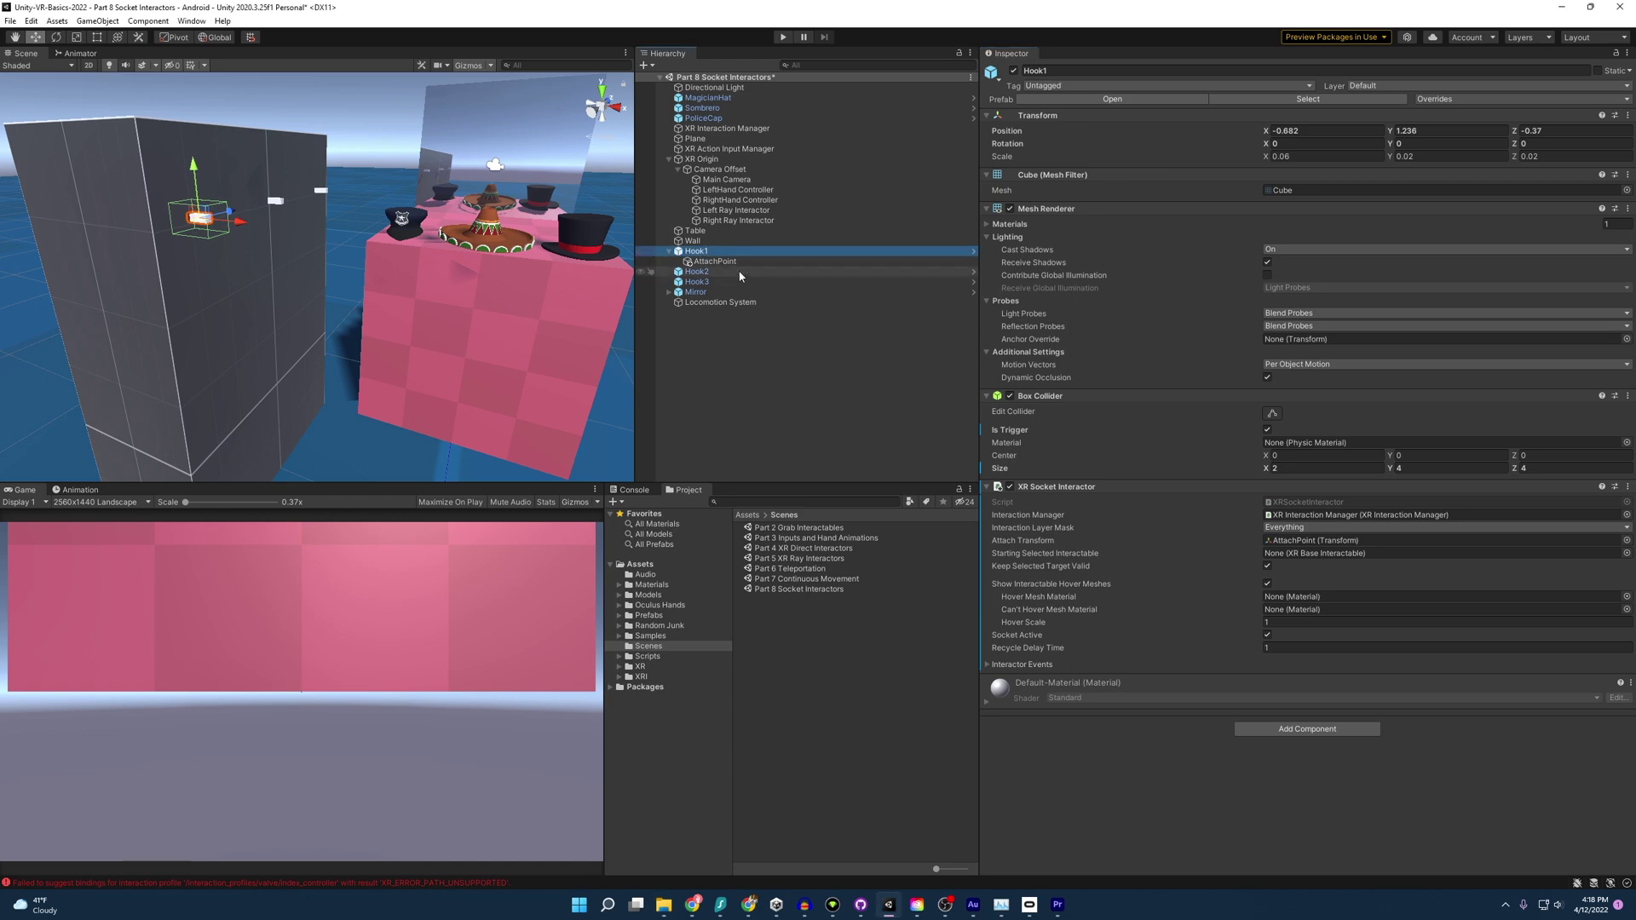
click(1336, 532)
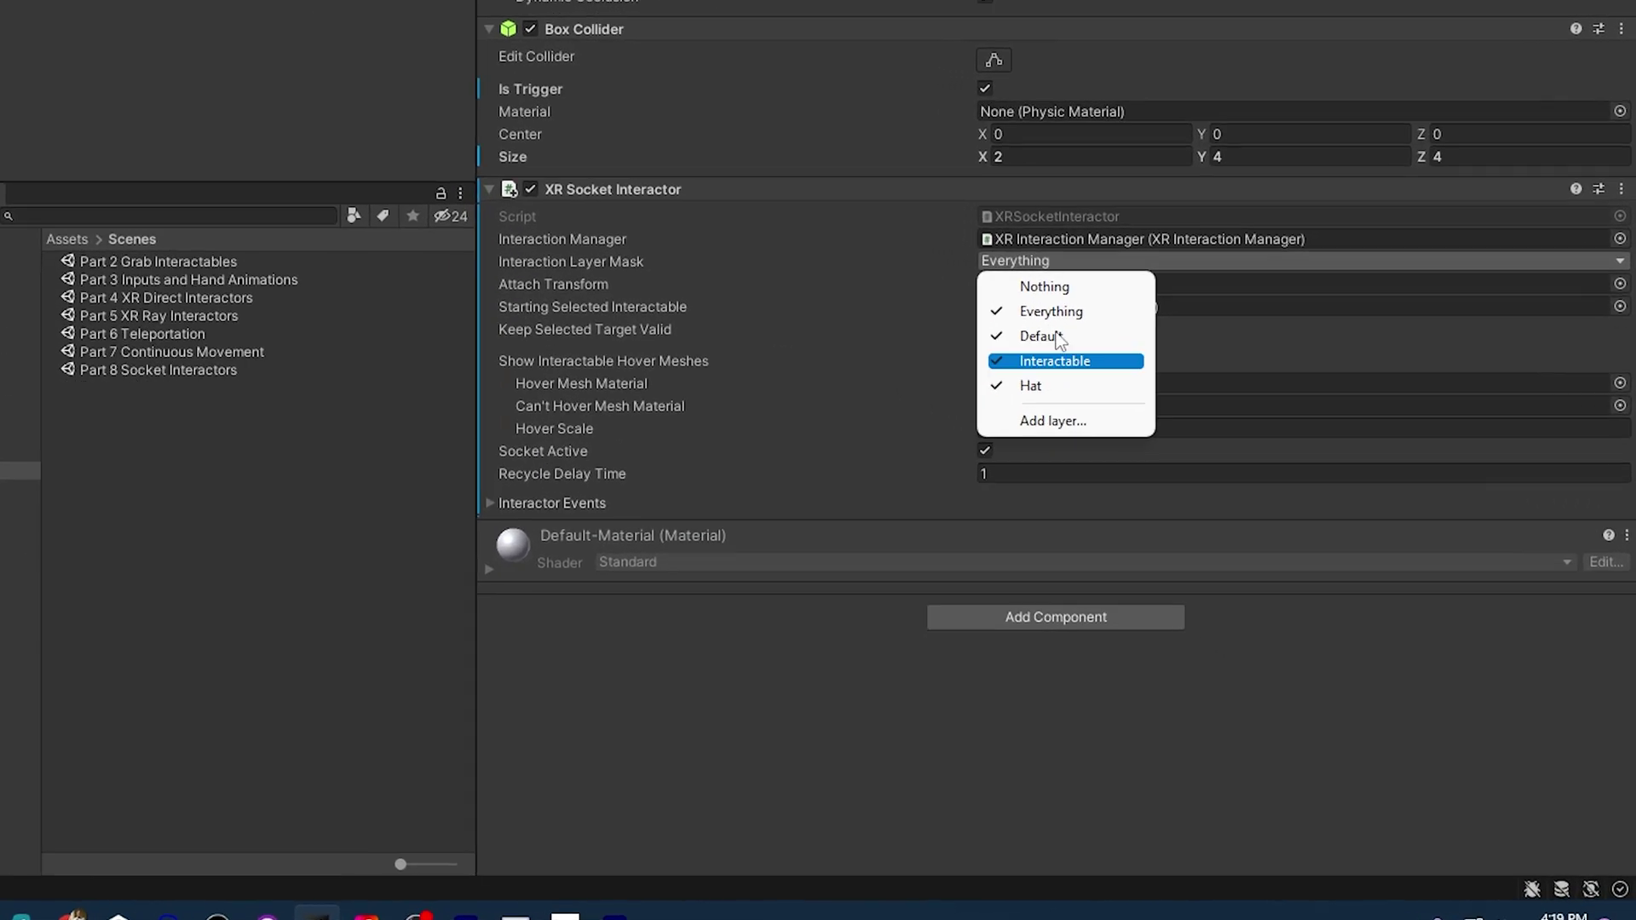
click(980, 210)
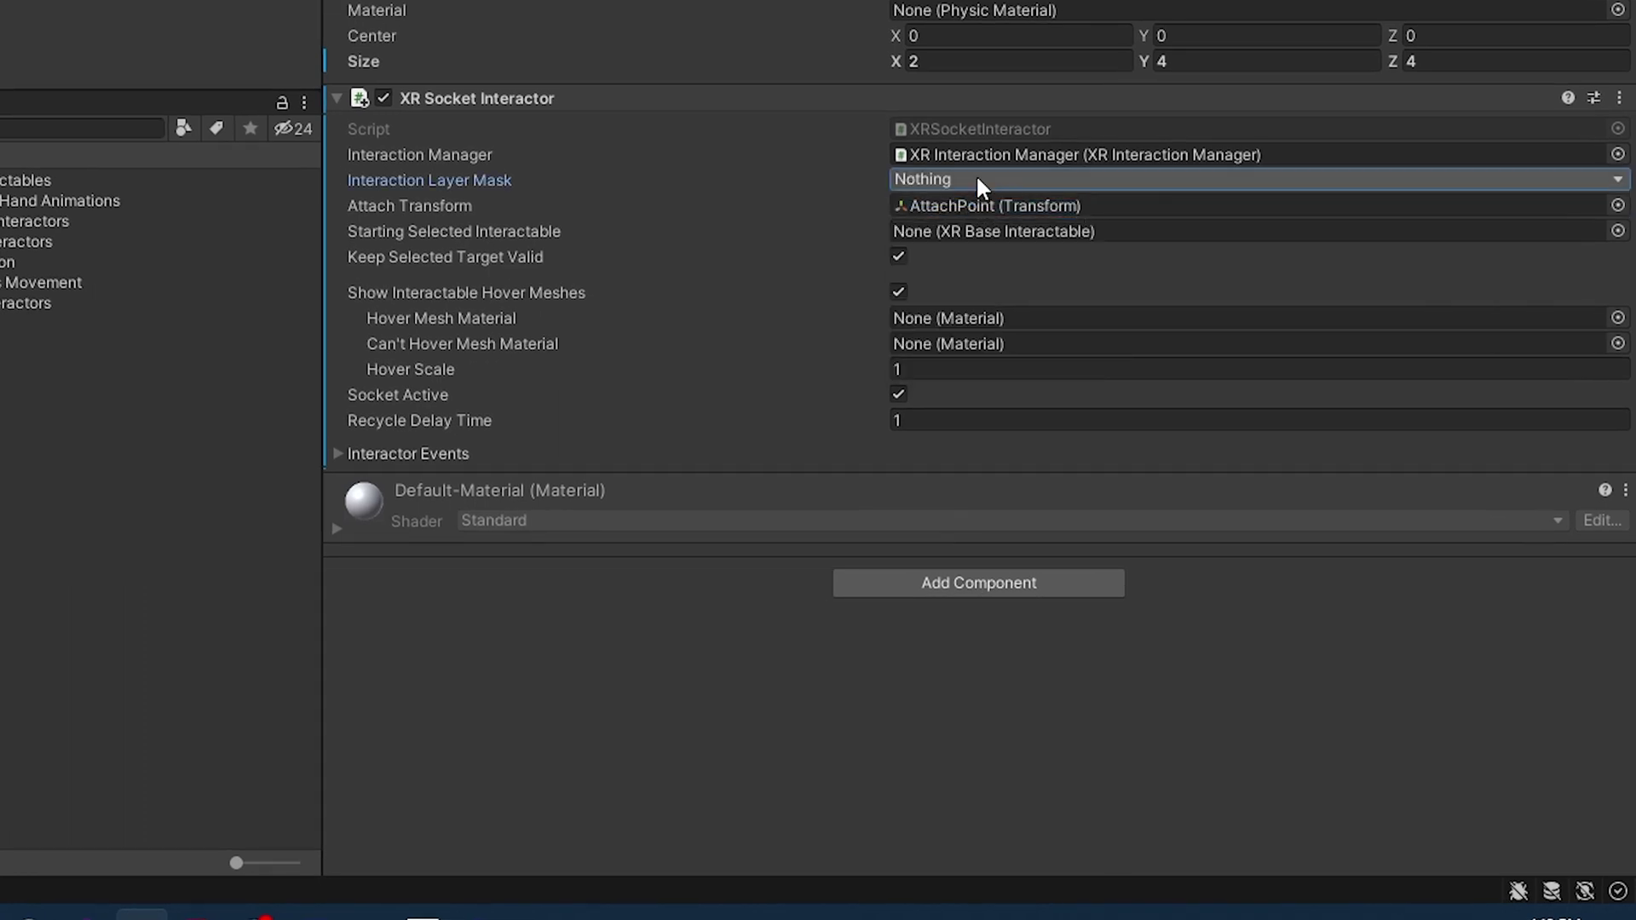
click(975, 176)
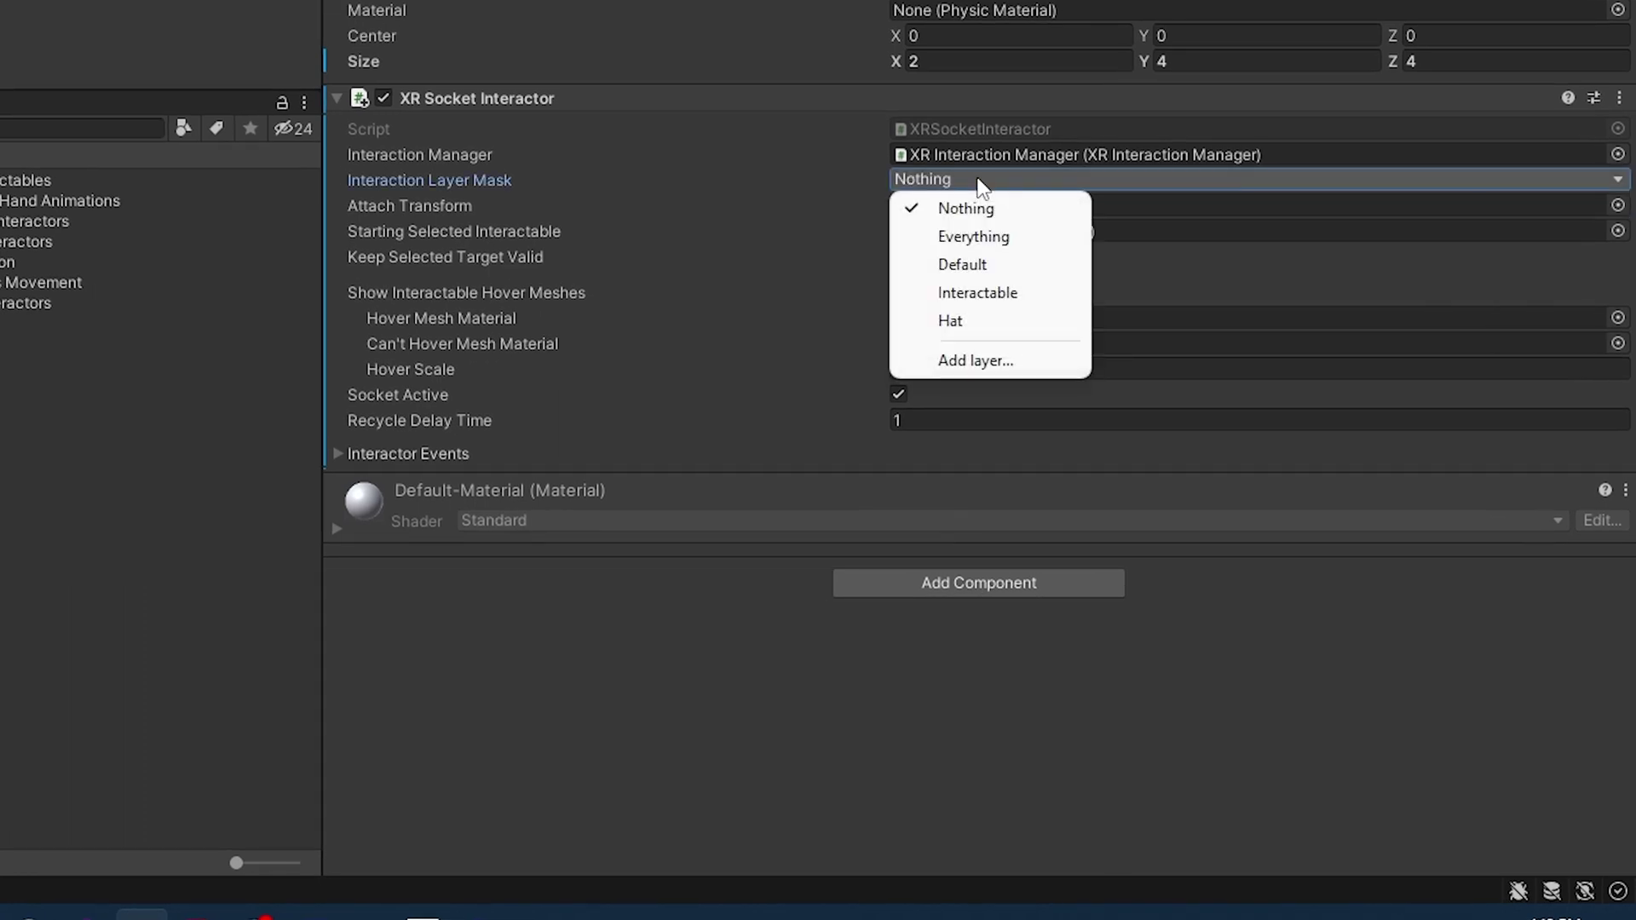
click(1023, 322)
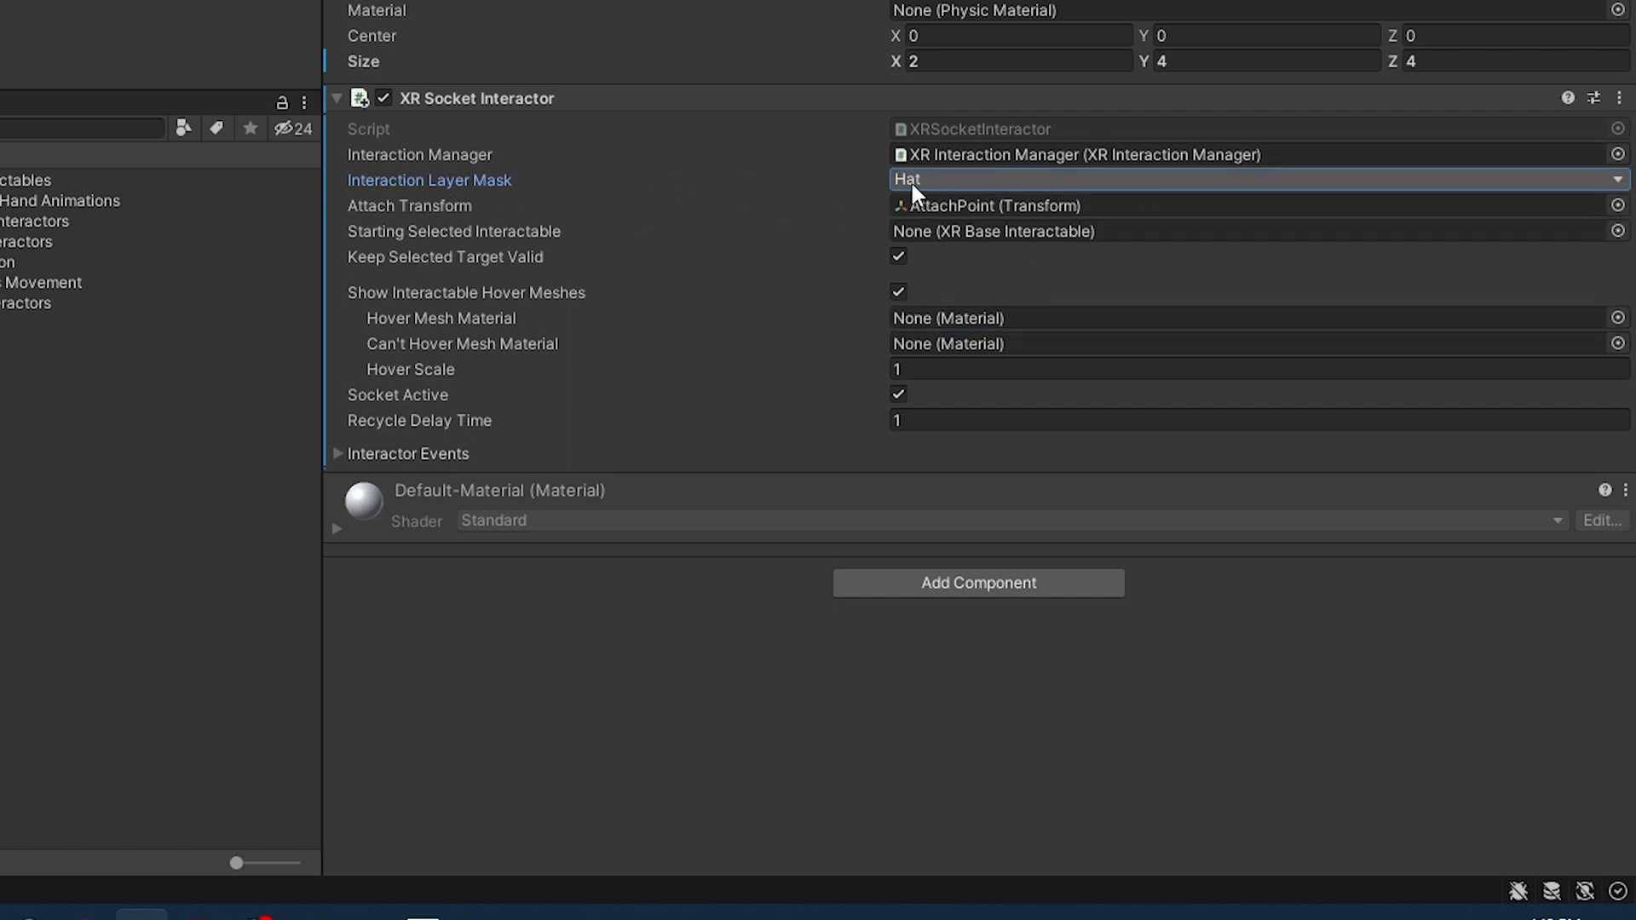
click(727, 128)
click(704, 118)
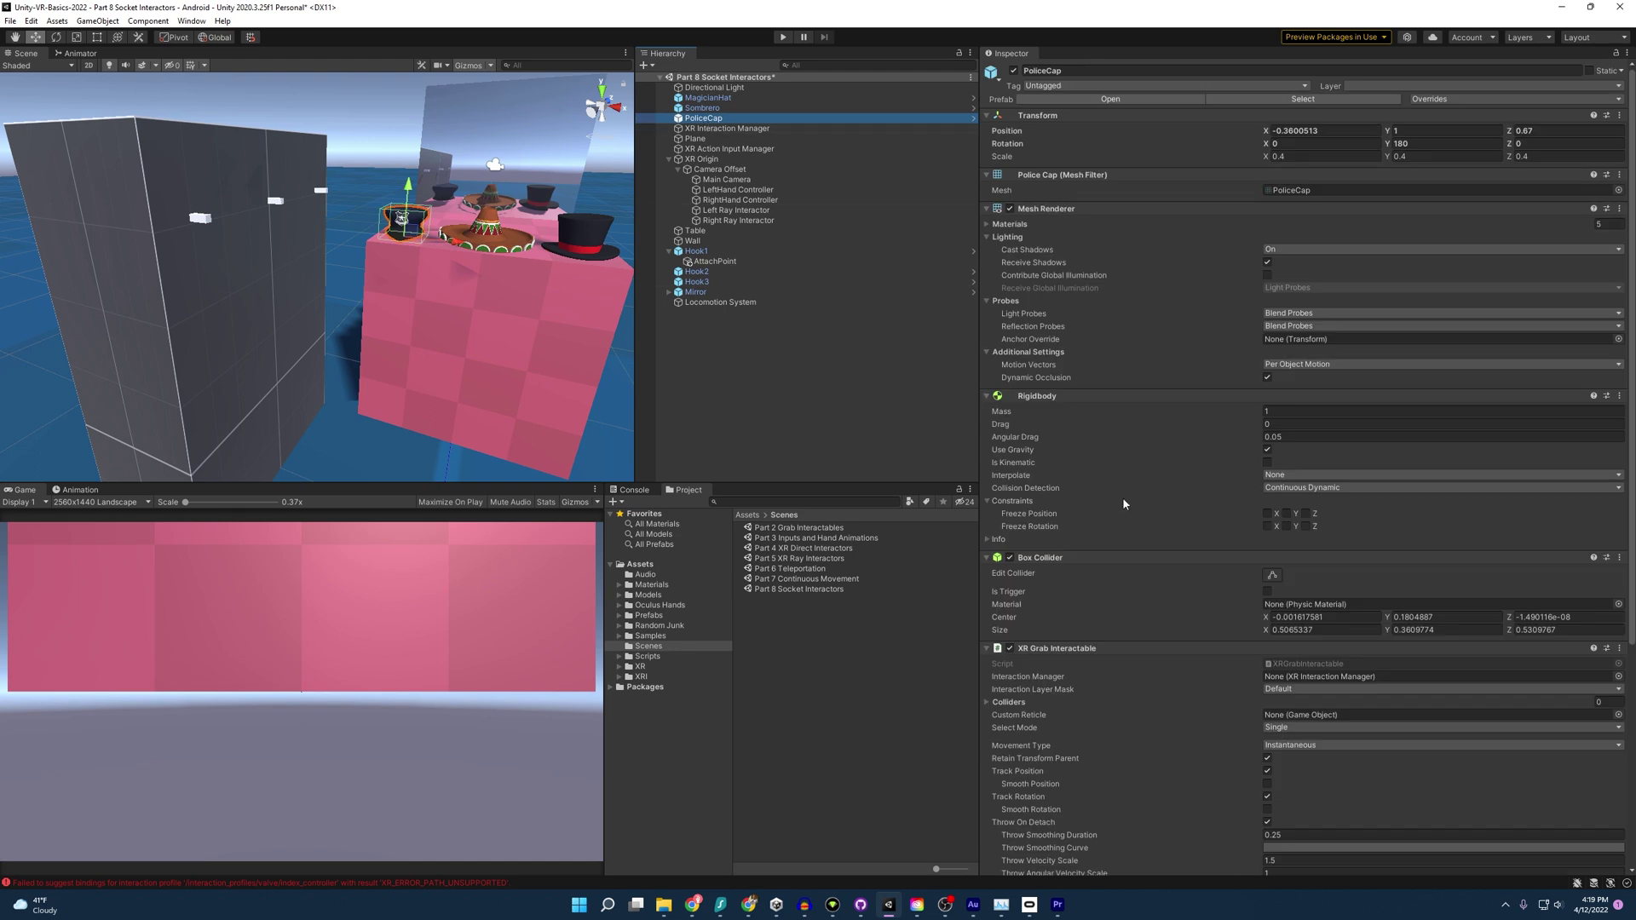
Select all twelve hat prefabs in Prefabs > 8 Socket Interactors > Hats.
scroll(1122, 497, down, 5)
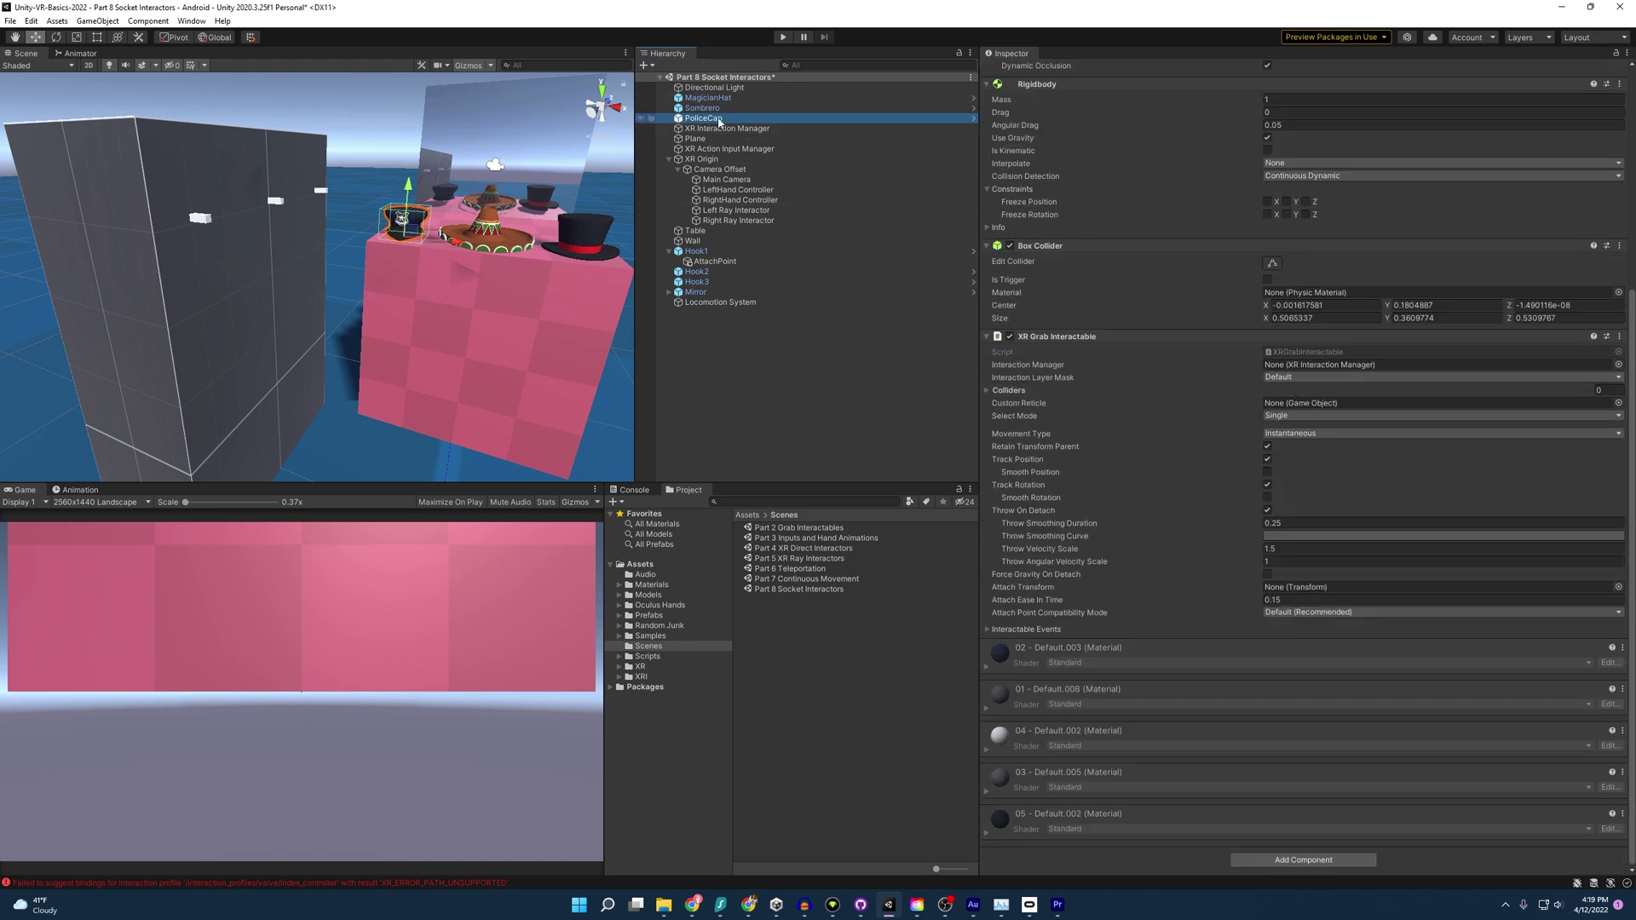
click(646, 594)
click(620, 584)
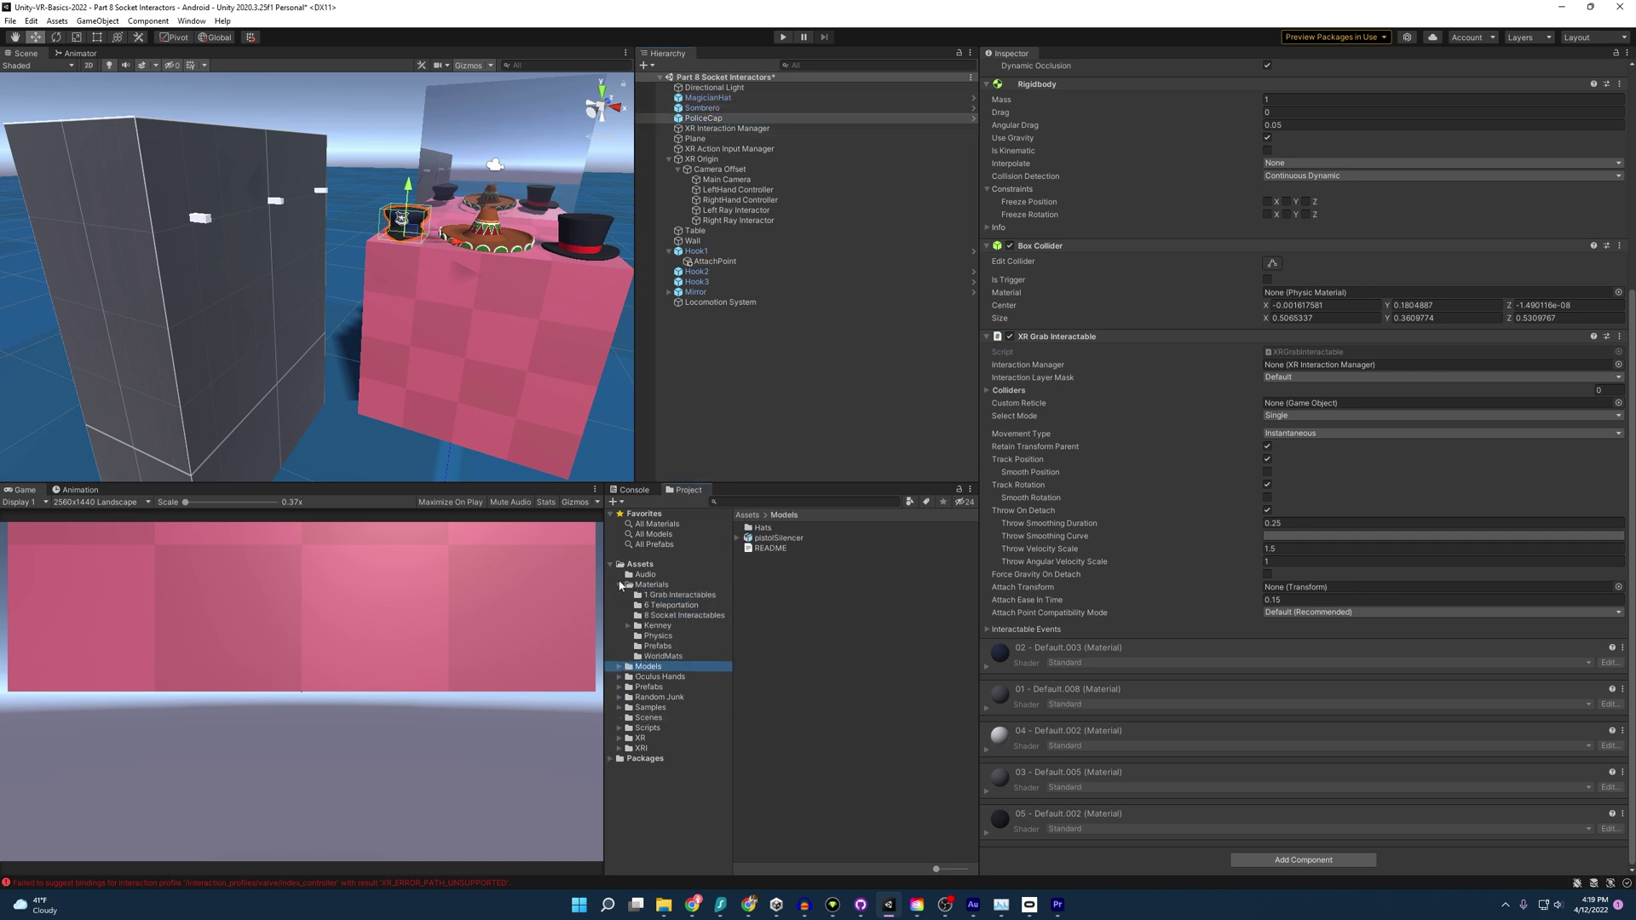
click(619, 584)
click(619, 615)
click(632, 646)
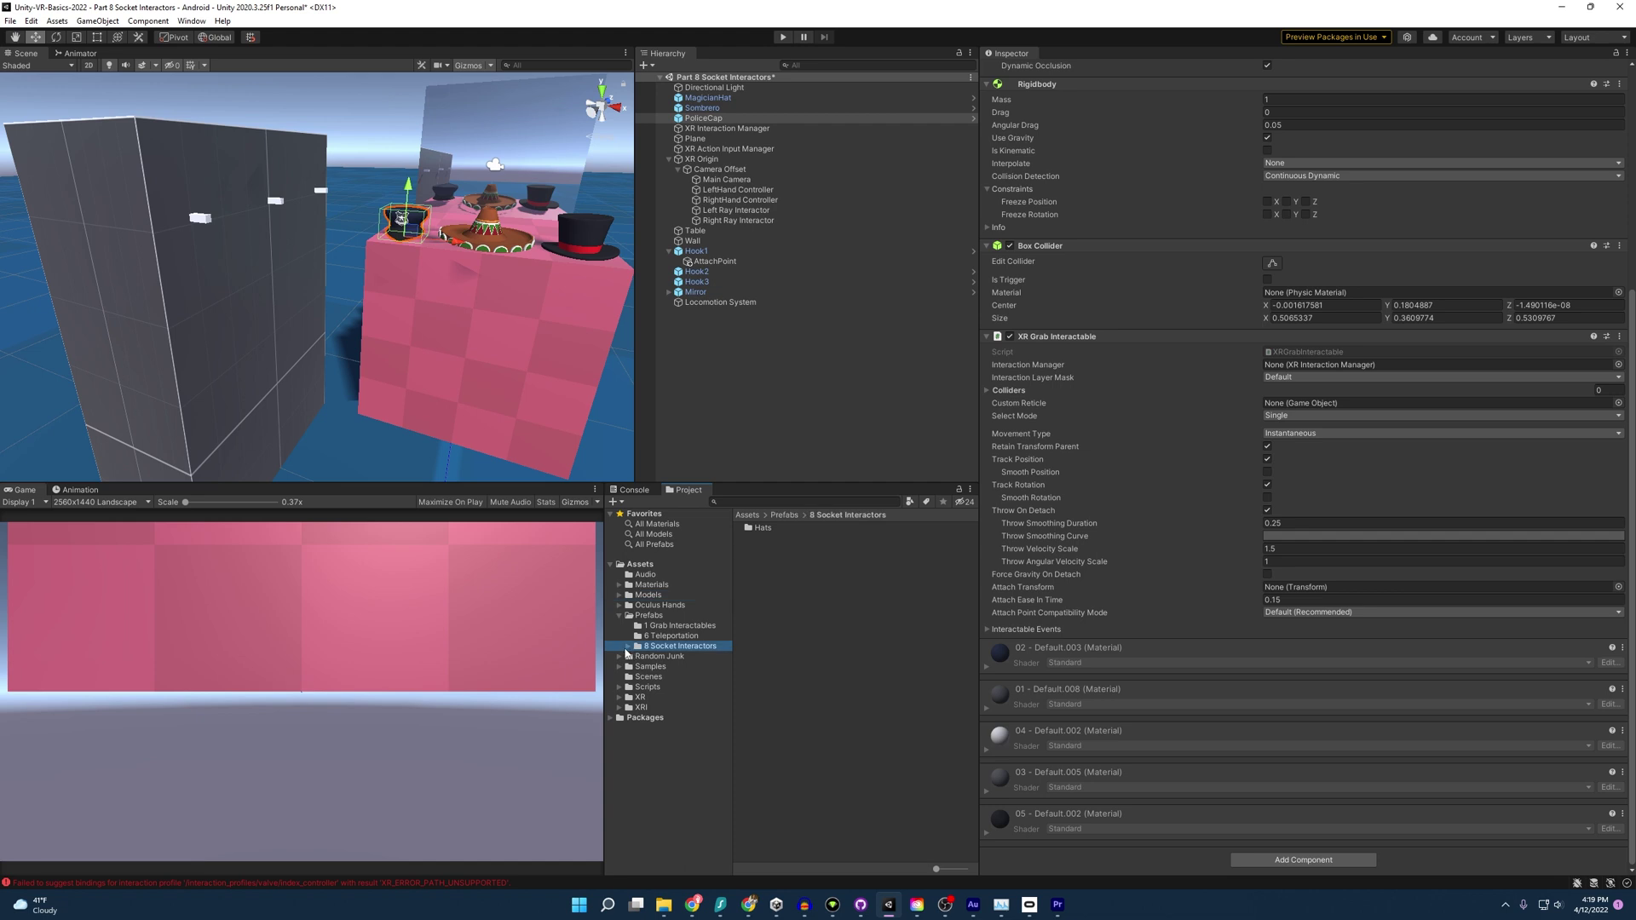
click(628, 646)
click(658, 656)
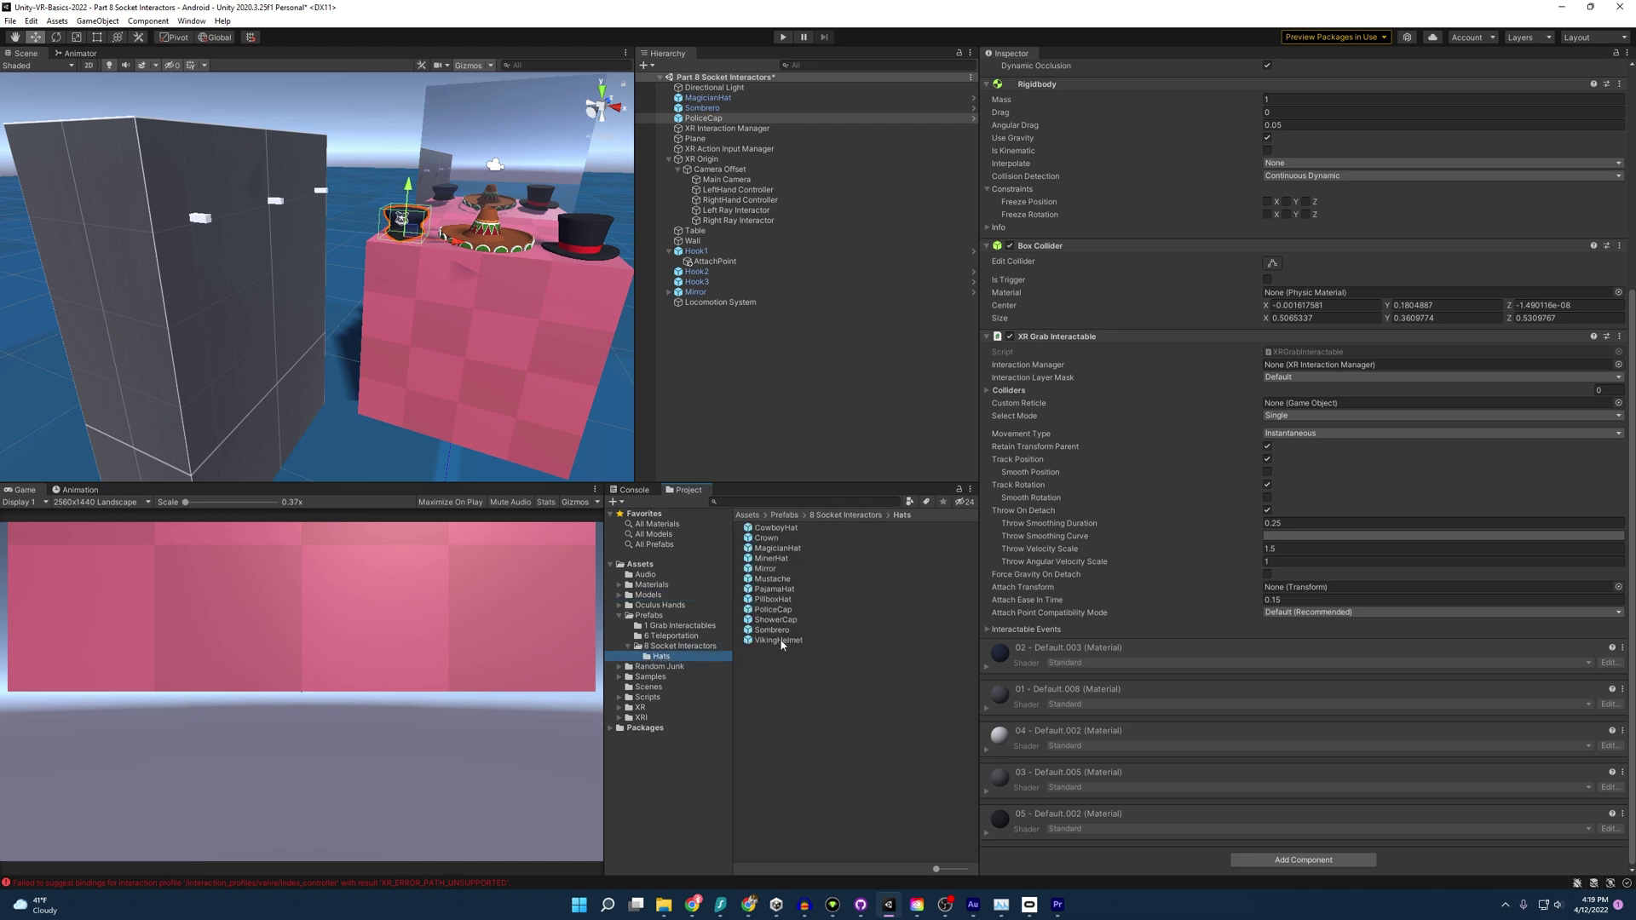
click(779, 640)
shift+click(781, 530)
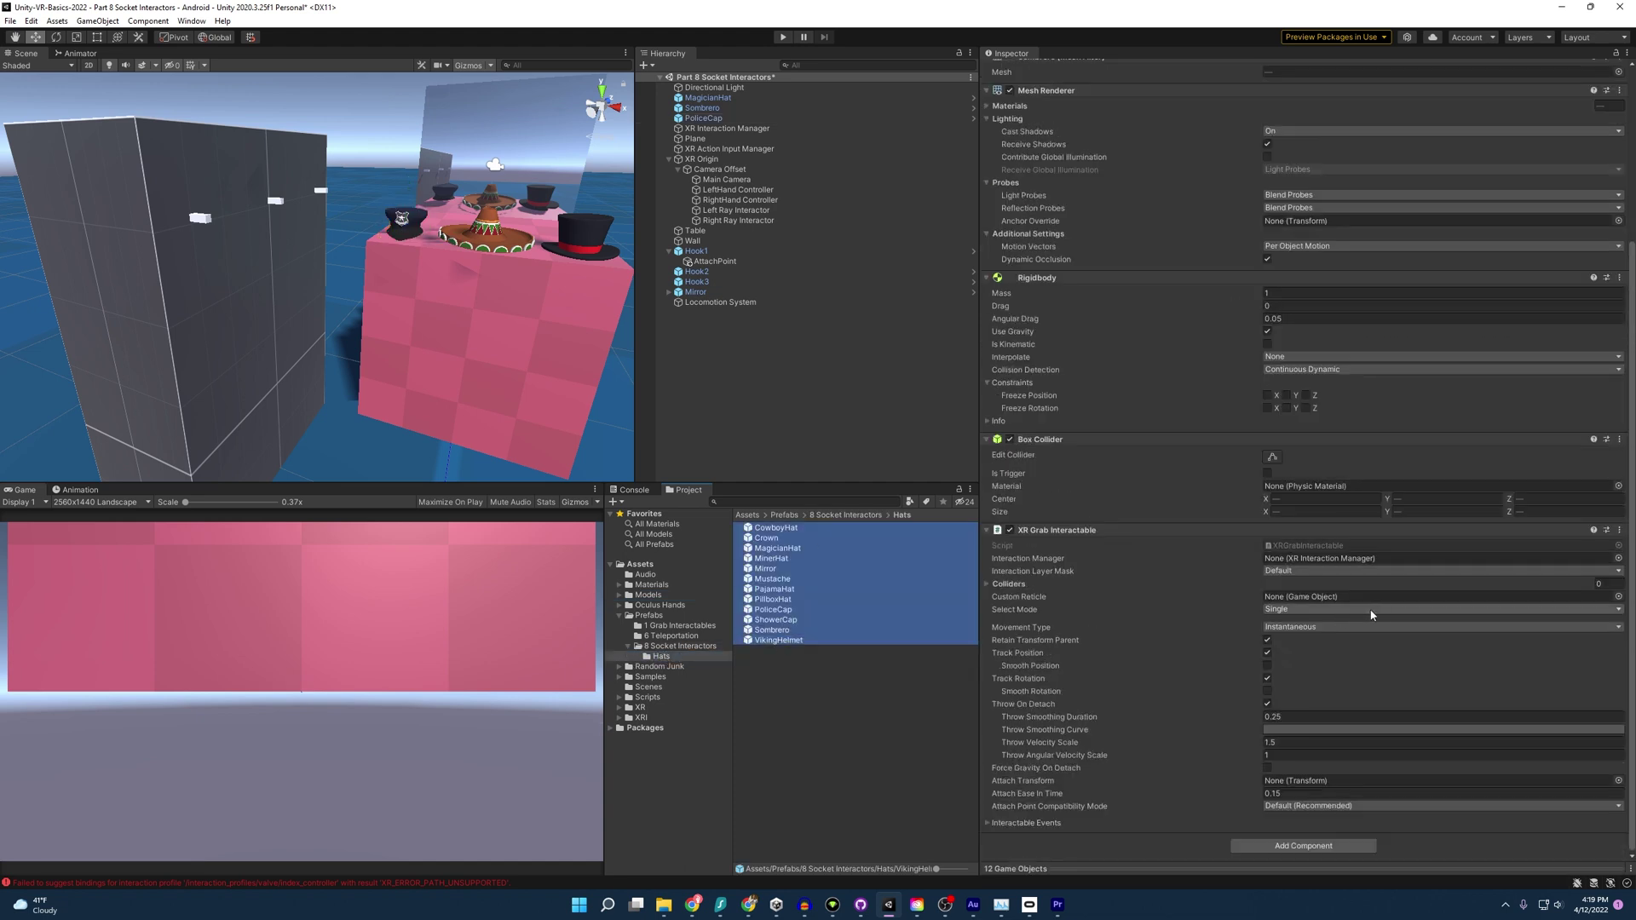
Set the hats' XR Grab Interactable Interaction Layer Mask to Nothing, then Hat.
click(1298, 572)
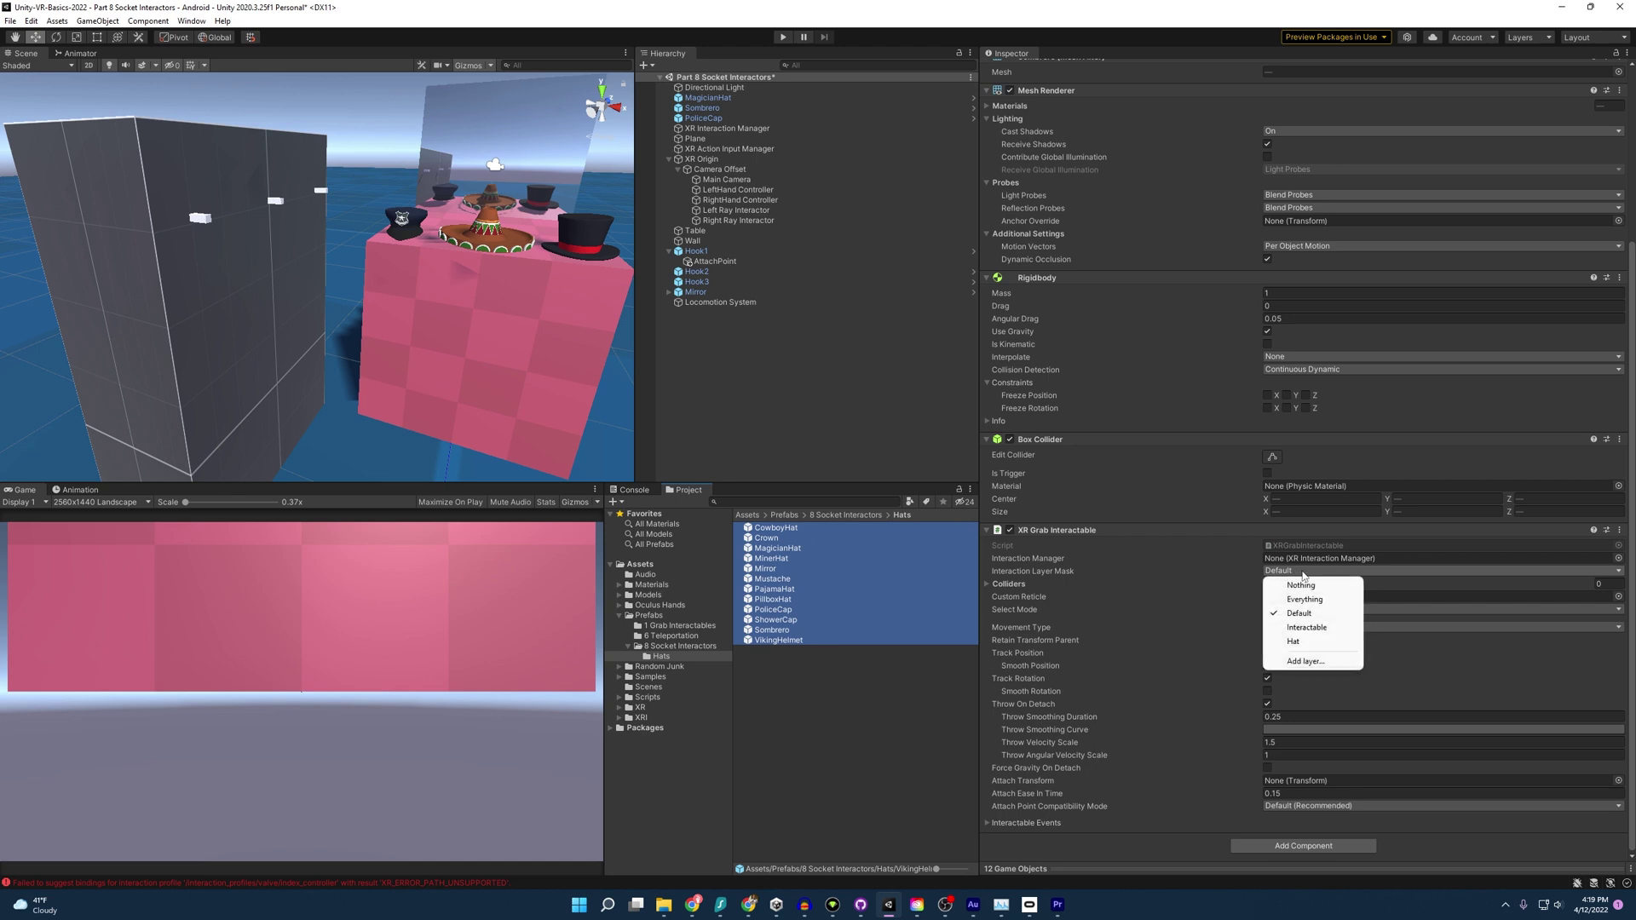
click(1303, 582)
click(1310, 572)
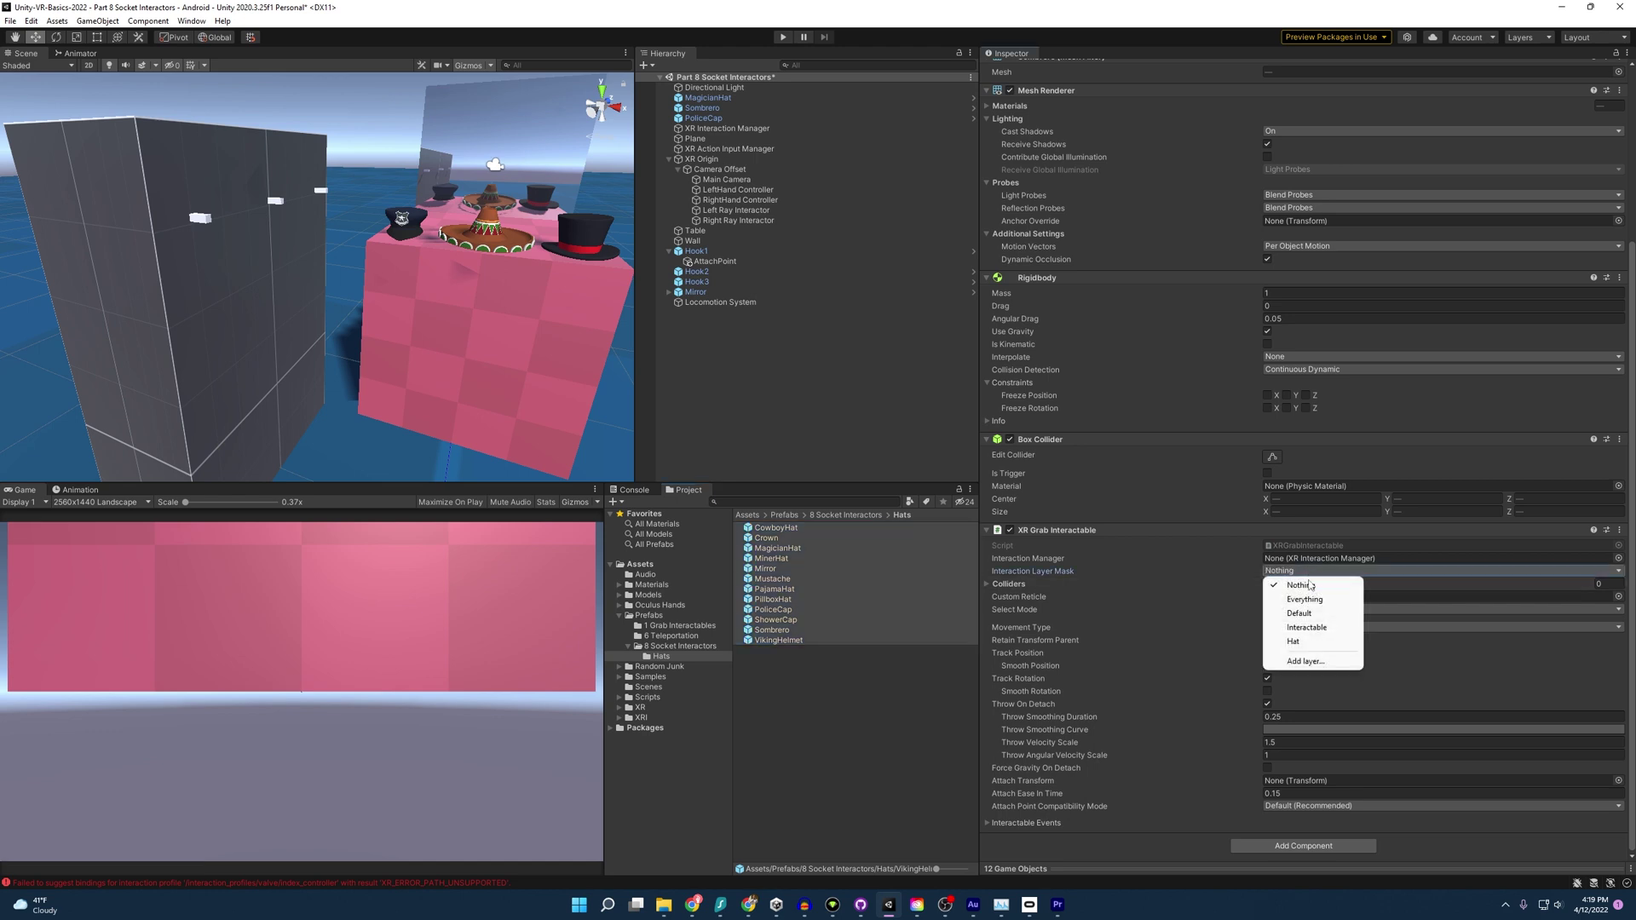
click(1310, 642)
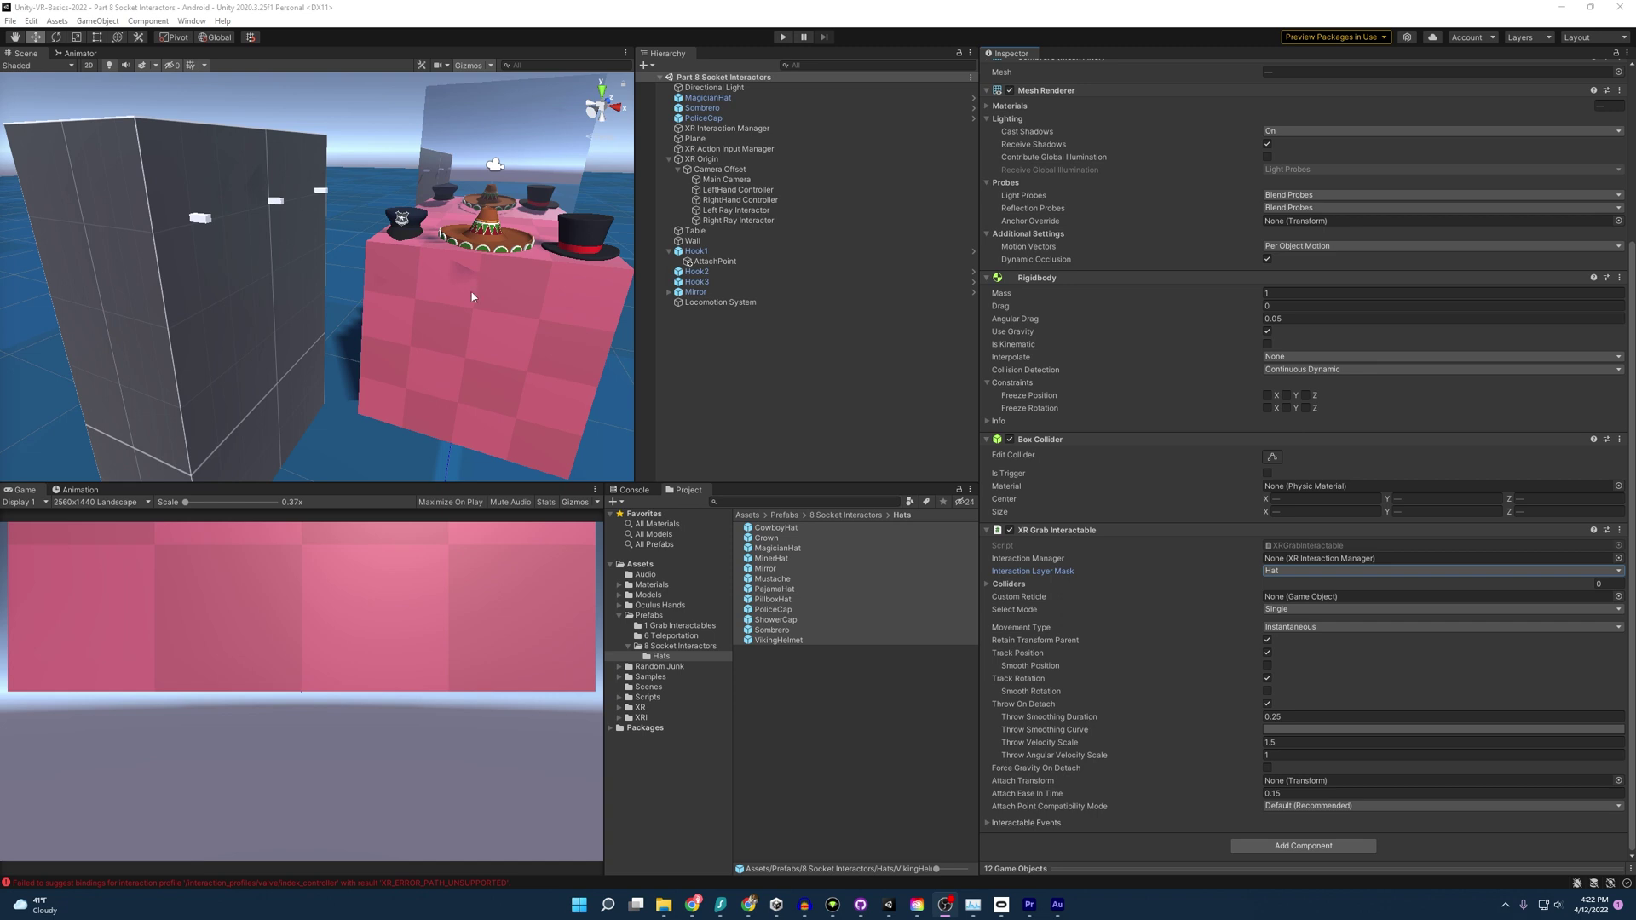
Add a Socket Interactor child to Main Camera and limit its interaction layer mask to Hat.
click(726, 180)
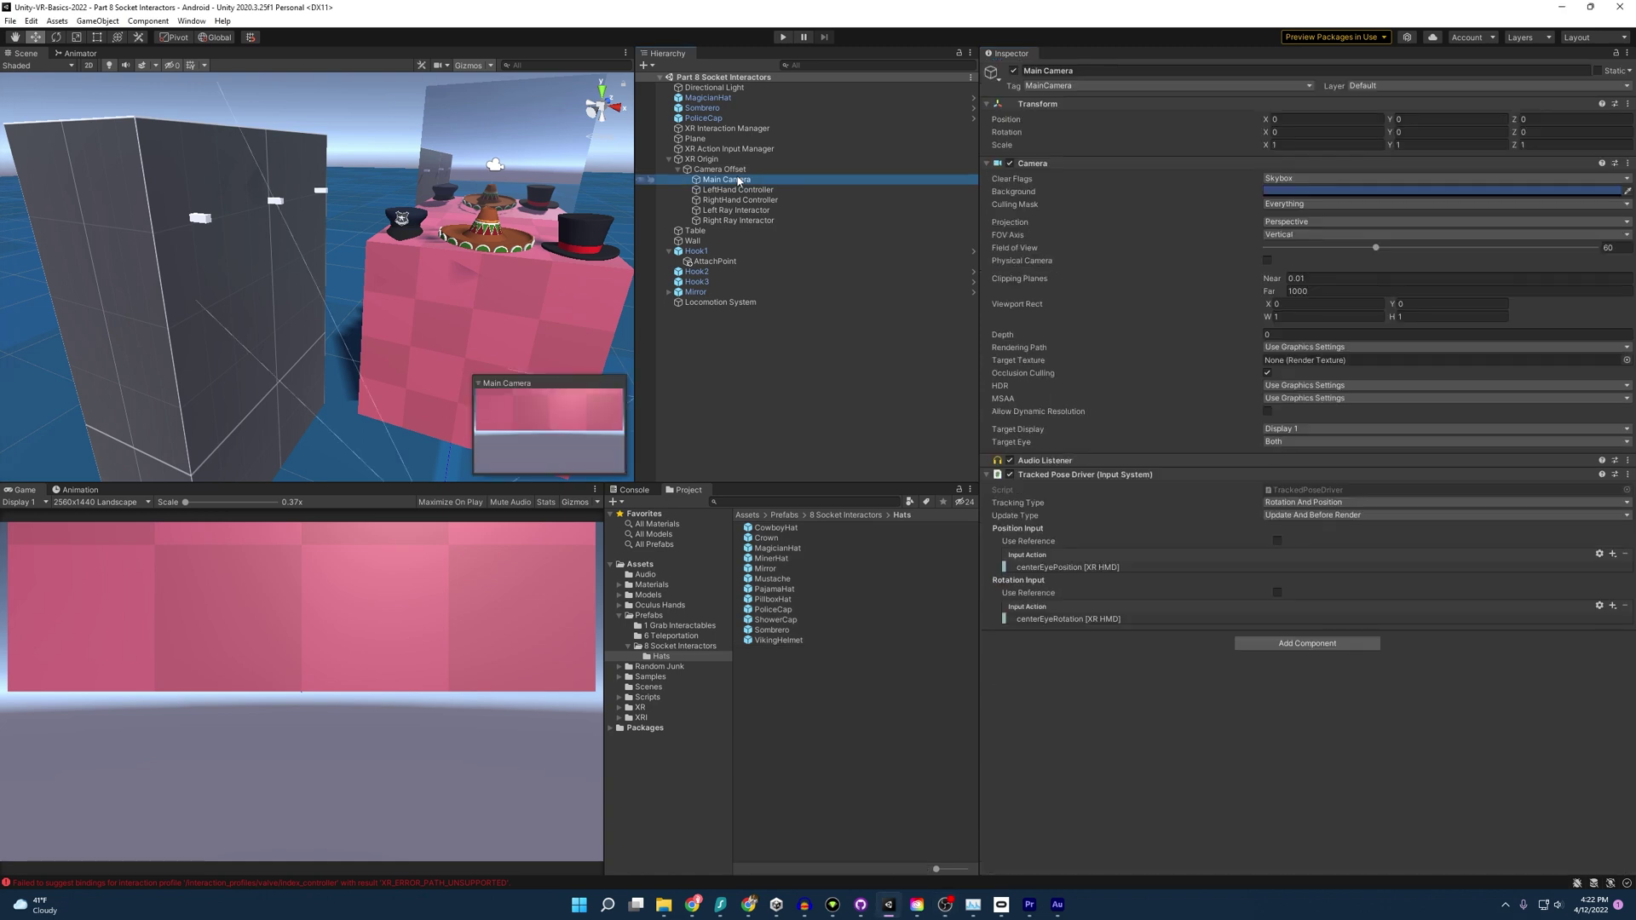
right_click(738, 180)
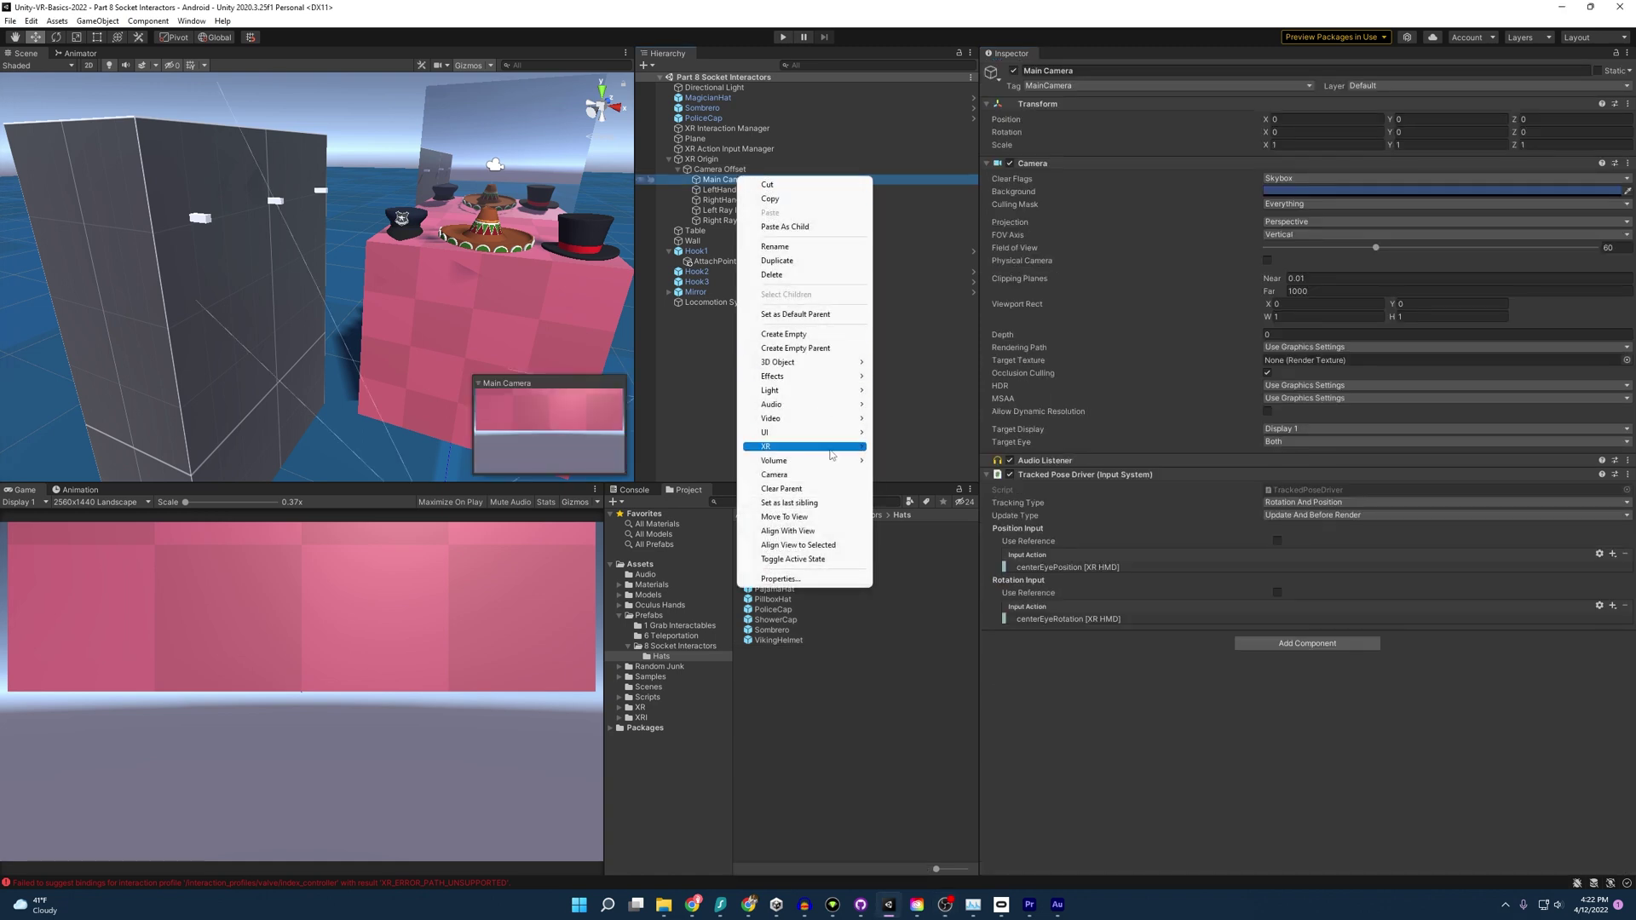
mouse_move(831, 455)
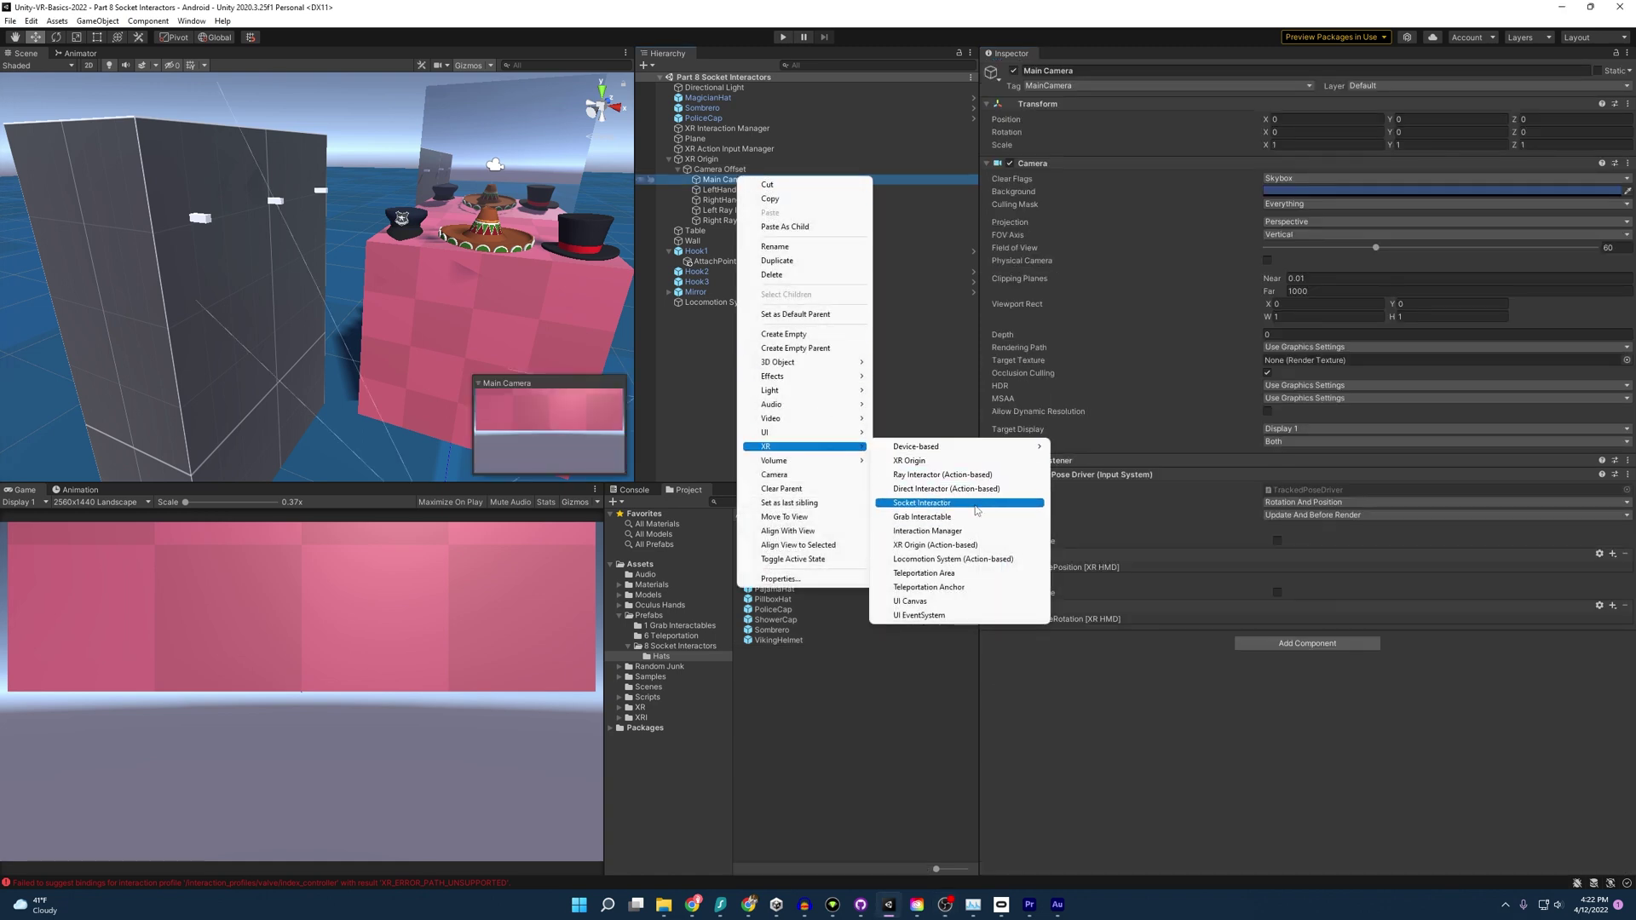
click(922, 503)
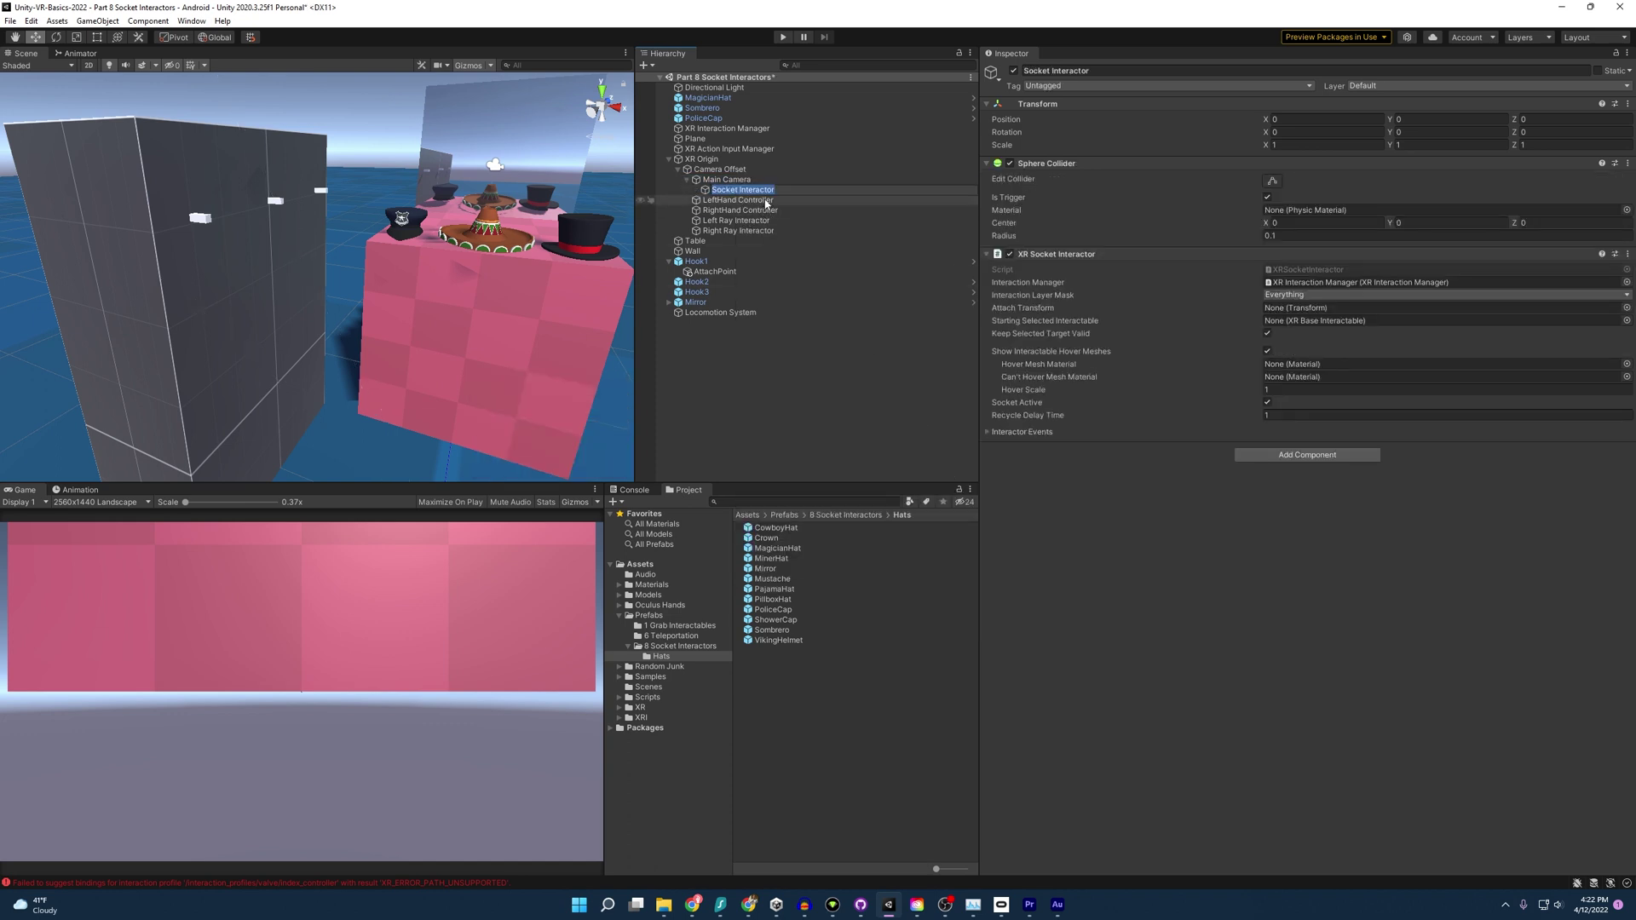
key(Return)
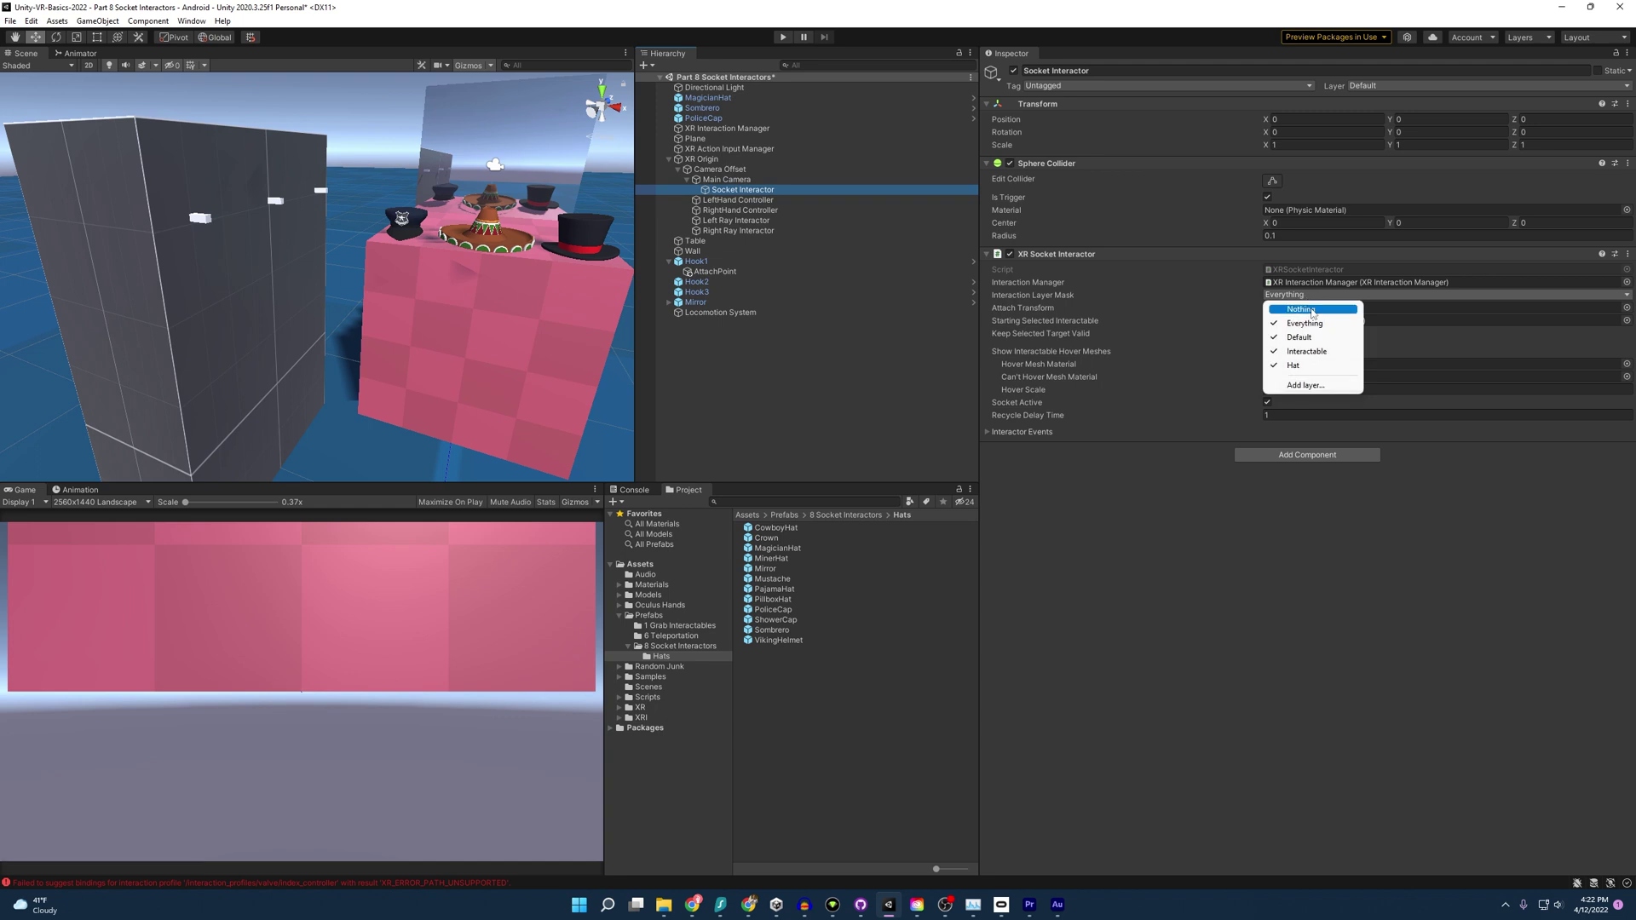
click(1312, 310)
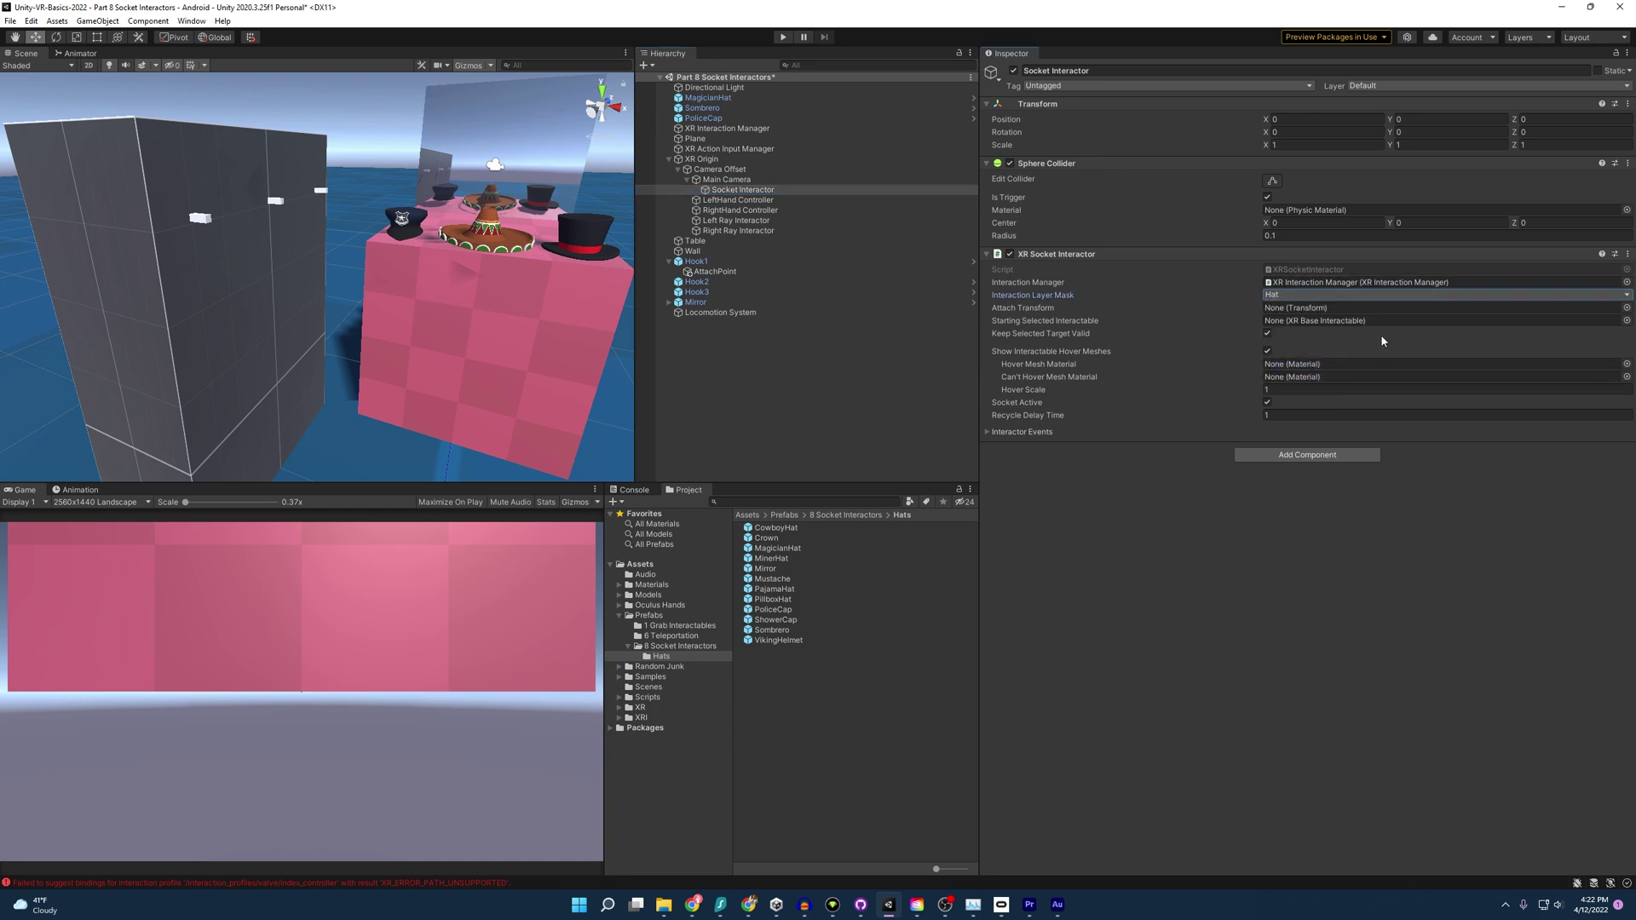
mouse_move(1242, 331)
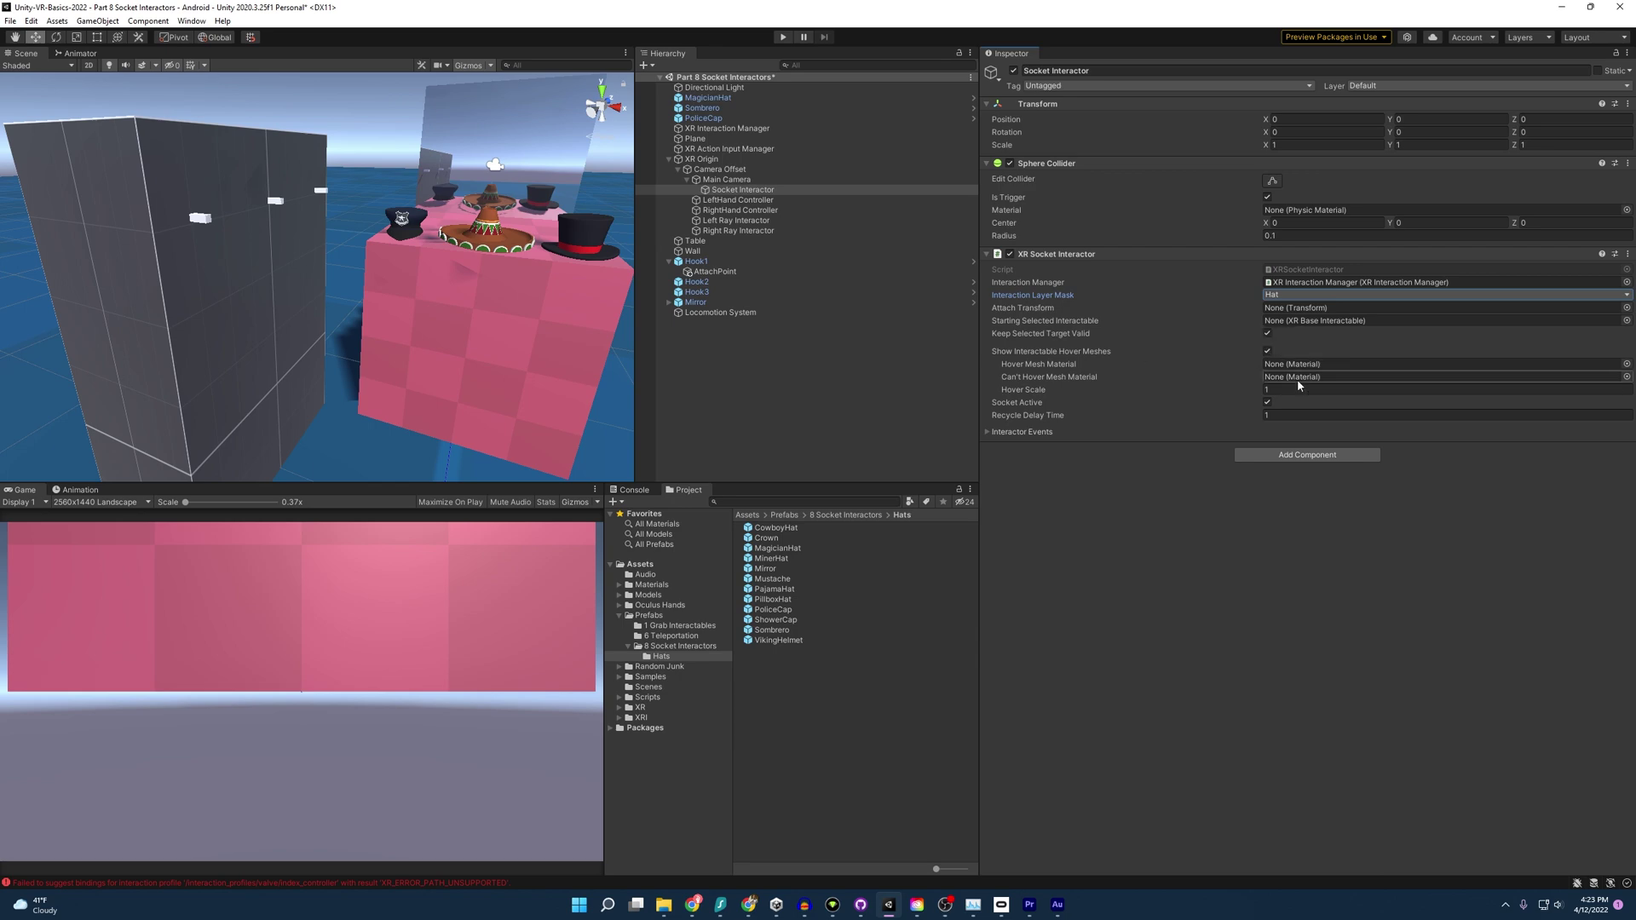